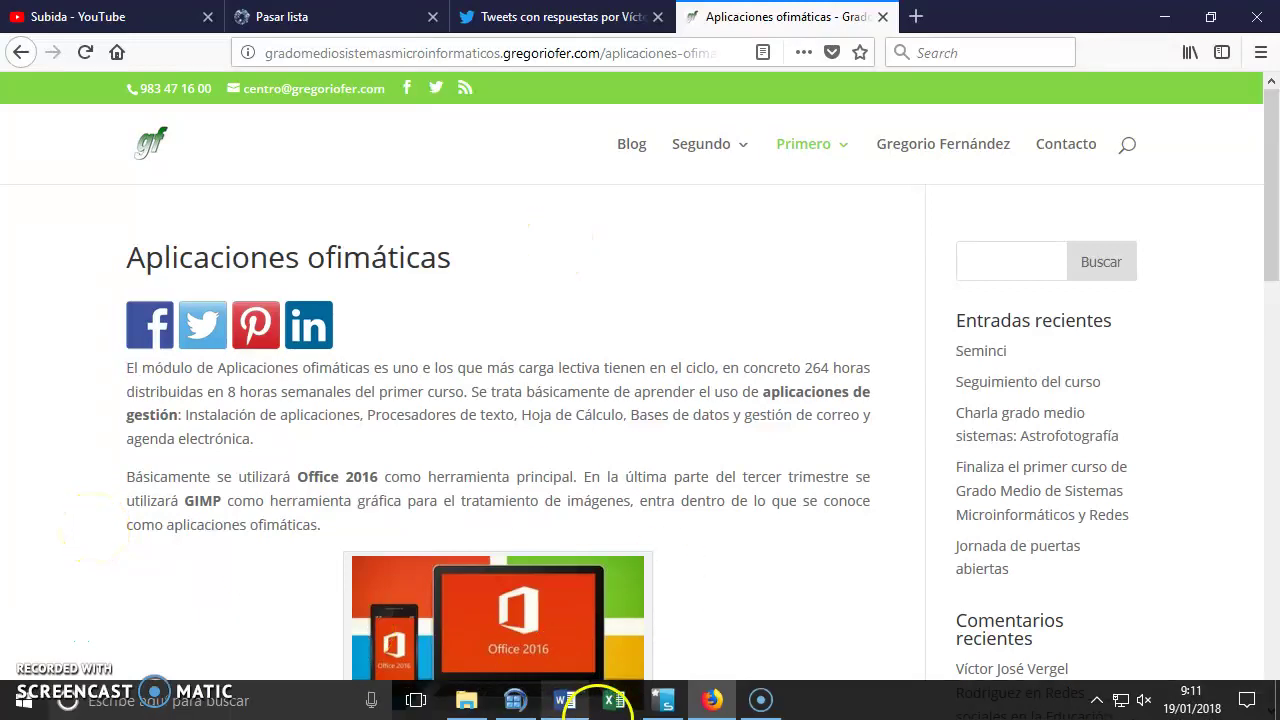
- Bring the Word notes on data validation forward, then launch Excel with a blank workbook
{"action": "left_click", "coordinate": [564, 700]}
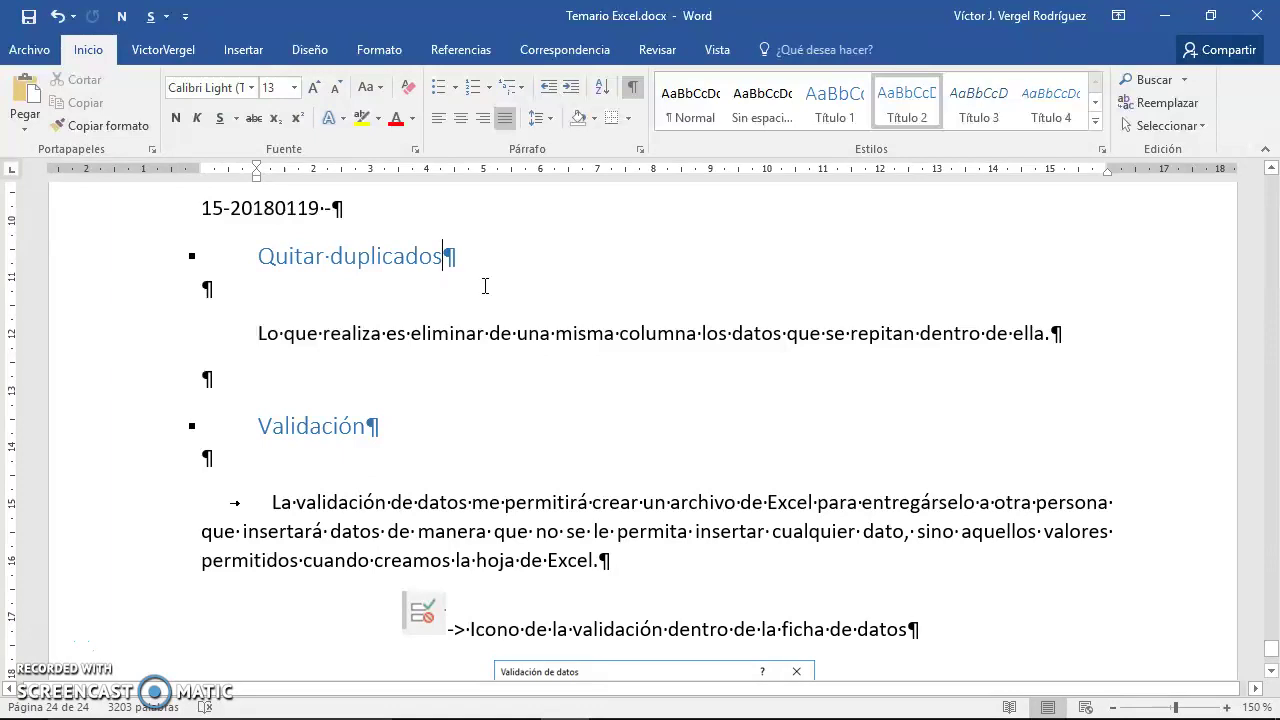
{"action": "left_click", "coordinate": [711, 700]}
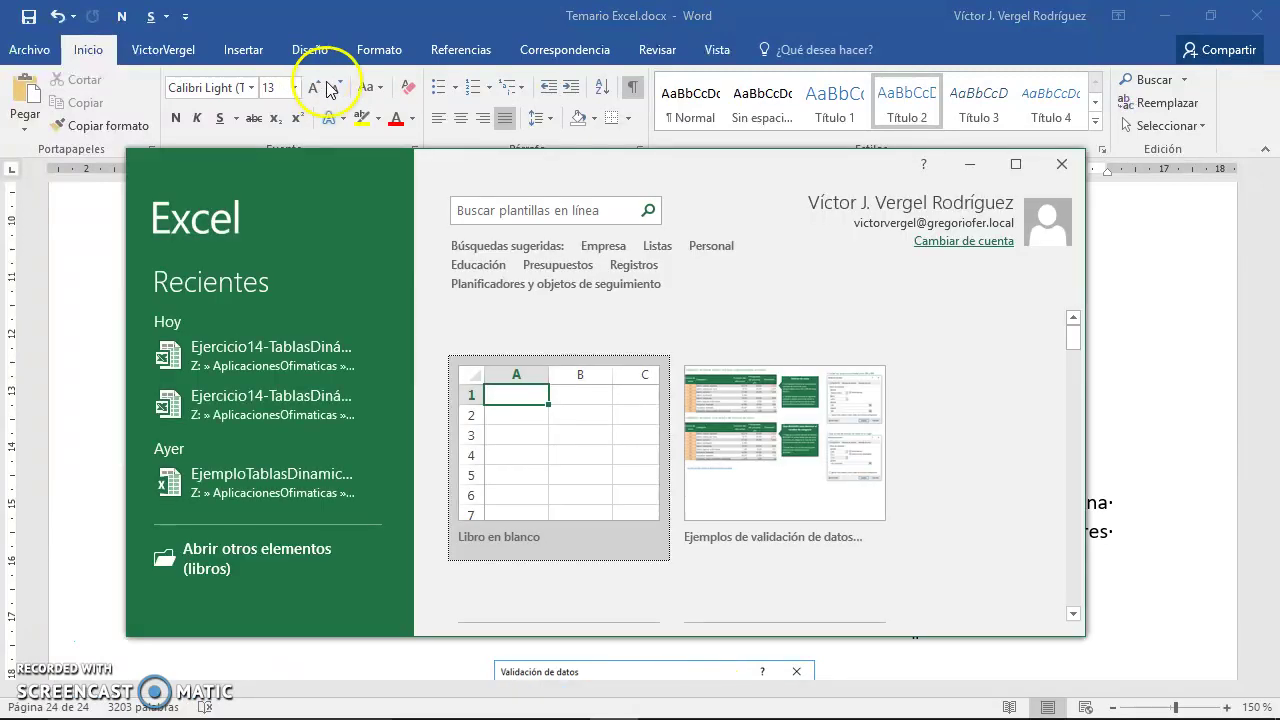
{"action": "double_click", "coordinate": [503, 177]}
- In a blank workbook, fill A1:A11 with the number series 1 to 11
{"action": "left_click", "coordinate": [452, 214]}
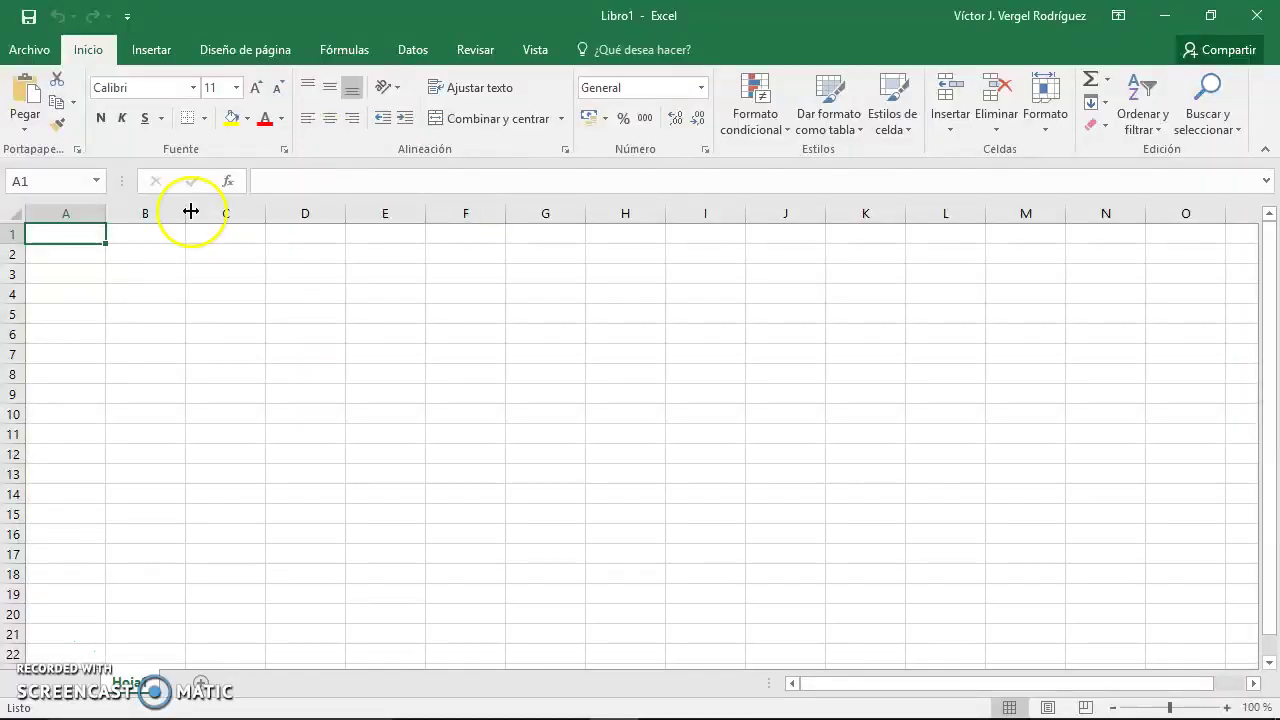
{"action": "left_click", "coordinate": [414, 50]}
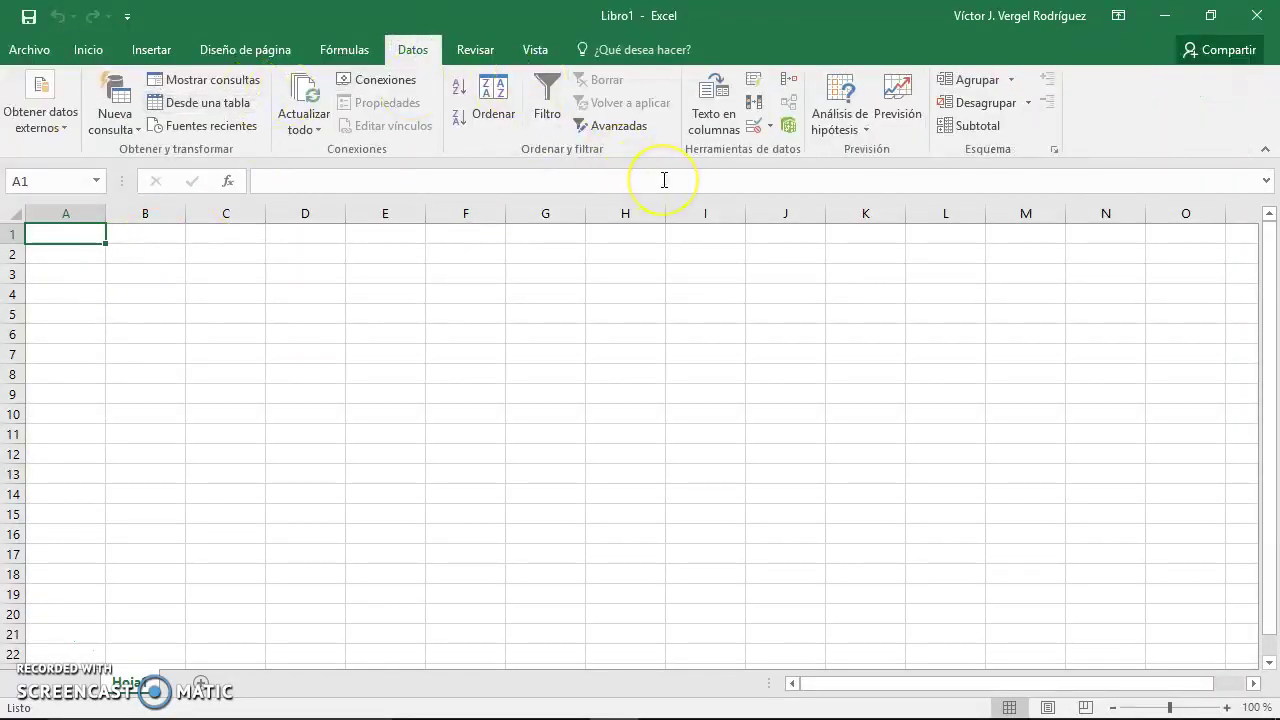
{"action": "type", "text": "1"}
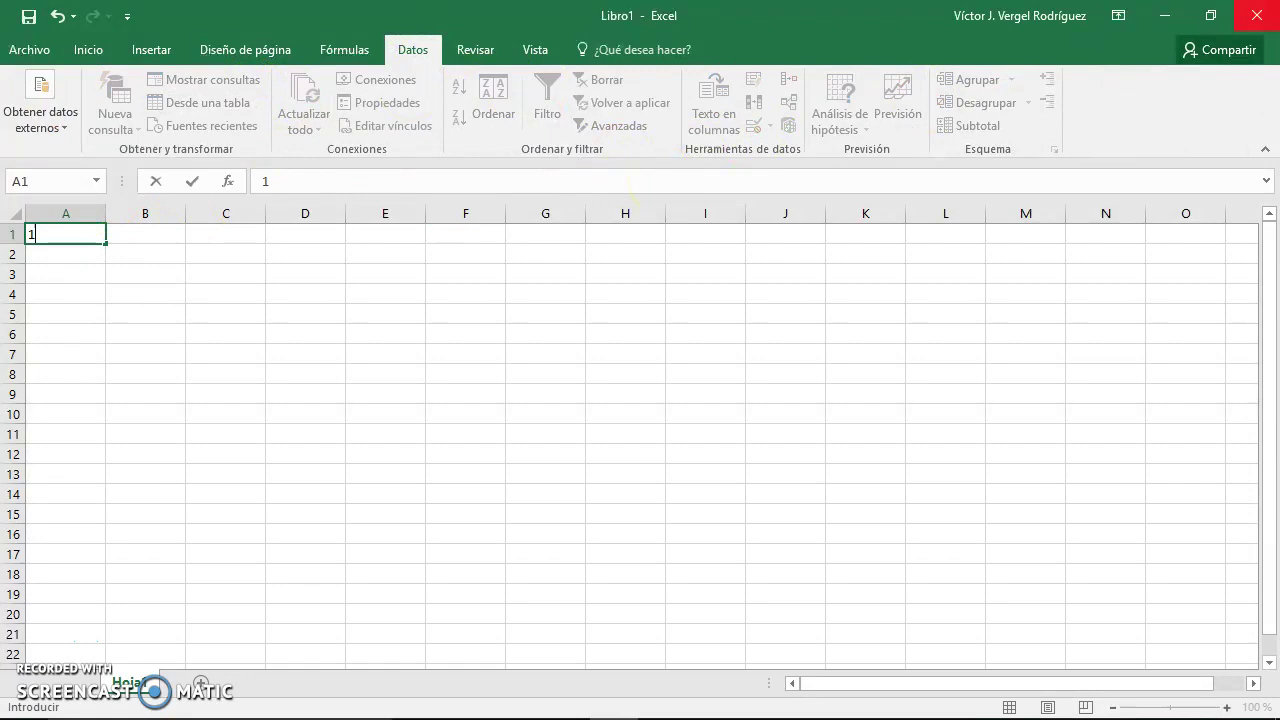
{"action": "key", "text": "Return"}
{"action": "type", "text": "2"}
{"action": "key", "text": "Return"}
{"action": "mouse_move", "coordinate": [65, 234]}
{"action": "left_mouse_down"}
{"action": "mouse_move", "coordinate": [65, 254]}
{"action": "mouse_move", "coordinate": [105, 280]}
{"action": "mouse_move", "coordinate": [108, 435]}
{"action": "left_mouse_up"}
- Copy the 1–11 series and paste it several more times down column A
{"action": "key", "text": "ctrl+c"}
{"action": "key", "text": "ctrl+Down"}
{"action": "key", "text": "Down"}
{"action": "key", "text": "ctrl+v"}
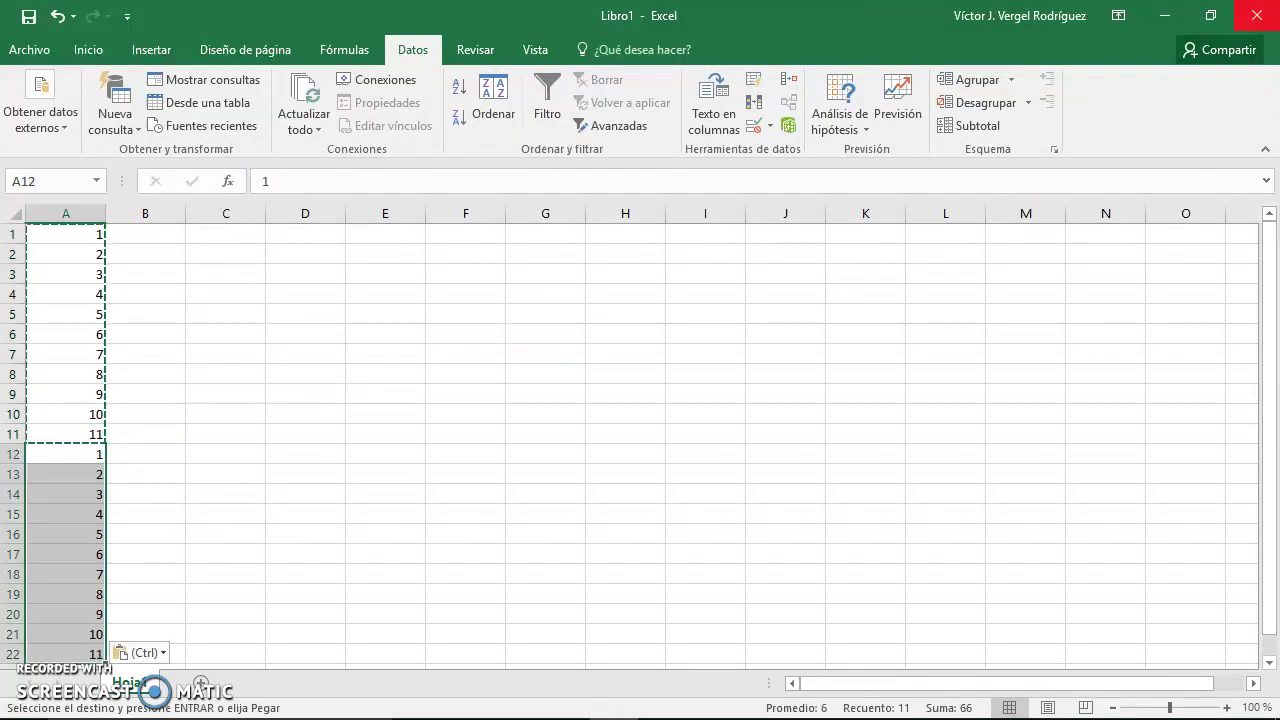
{"action": "key", "text": "Down"}
{"action": "key", "text": "Down"}
{"action": "key", "text": "ctrl"}
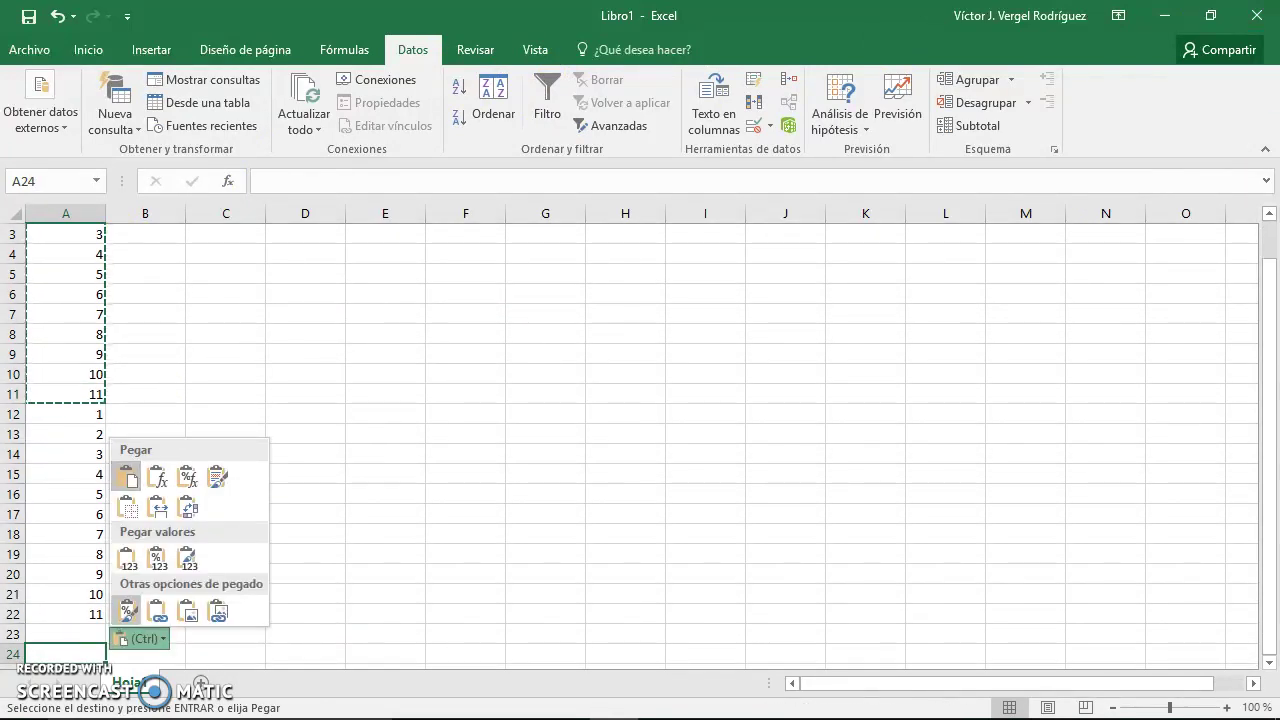
{"action": "key", "text": "Escape"}
{"action": "key", "text": "Up"}
{"action": "key", "text": "ctrl+v"}
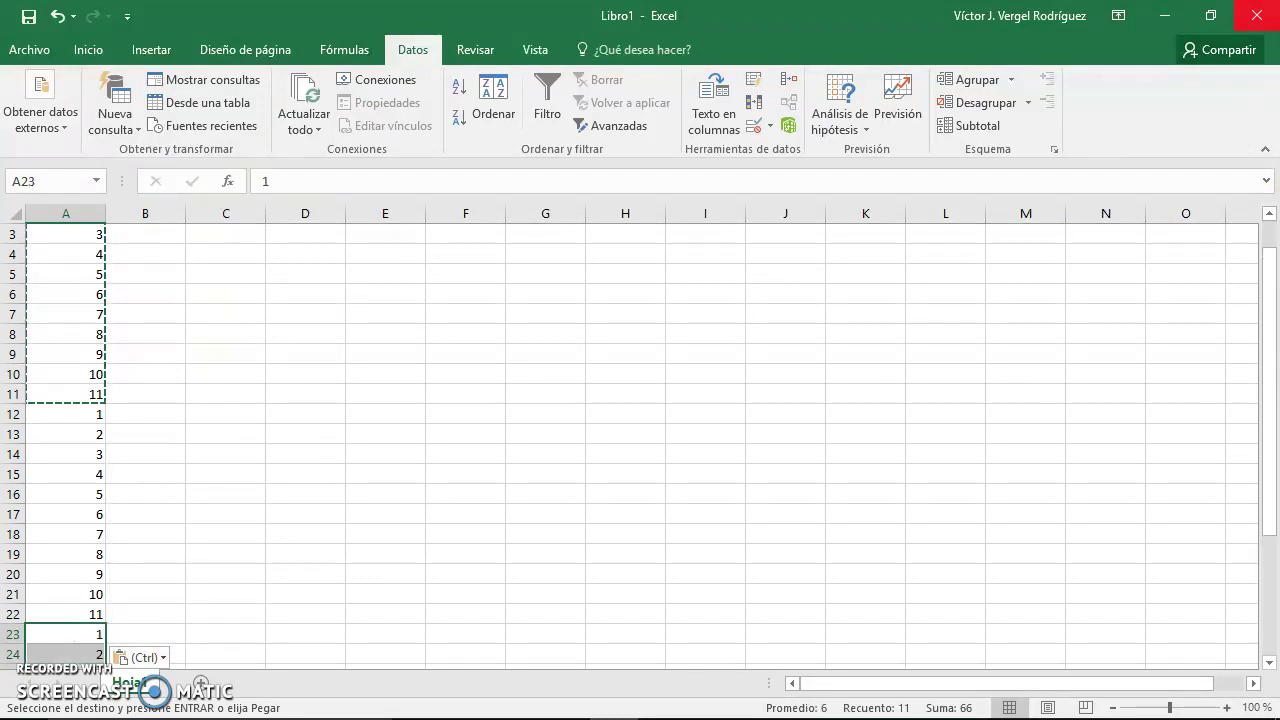
{"action": "key", "text": "ctrl+Down"}
{"action": "key", "text": "Down"}
{"action": "key", "text": "ctrl+v"}
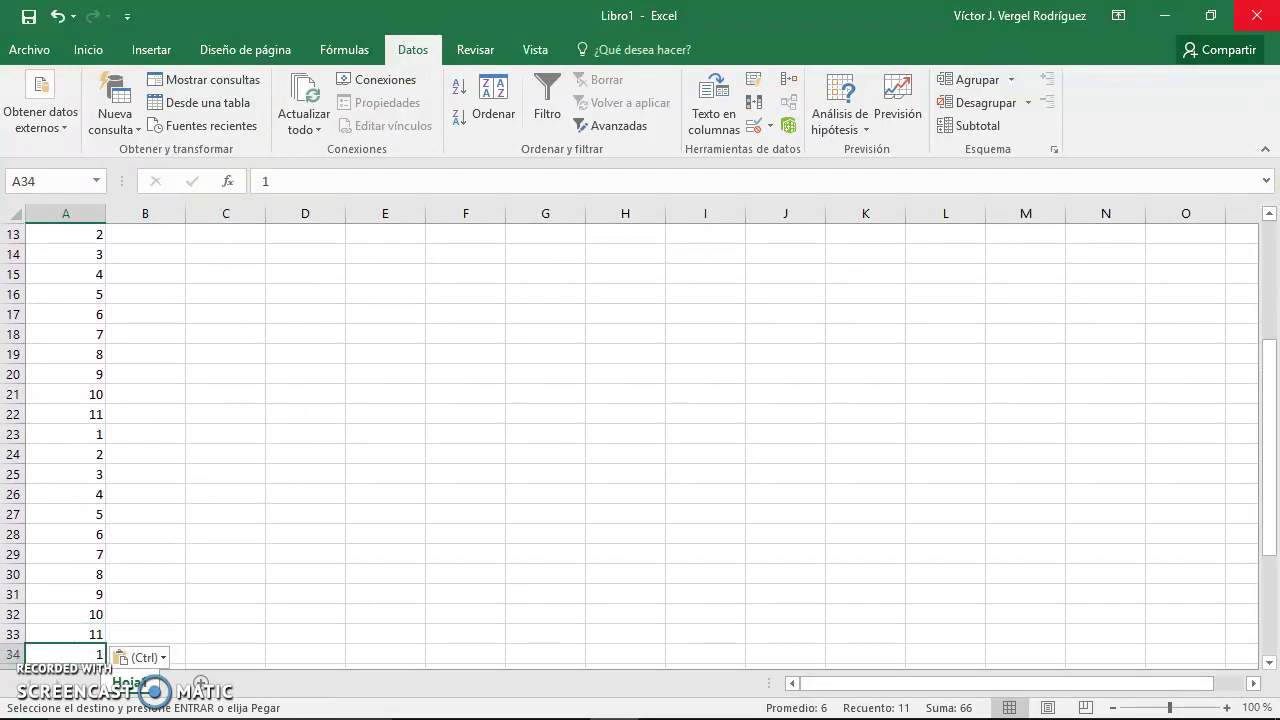
{"action": "key", "text": "ctrl+Home"}
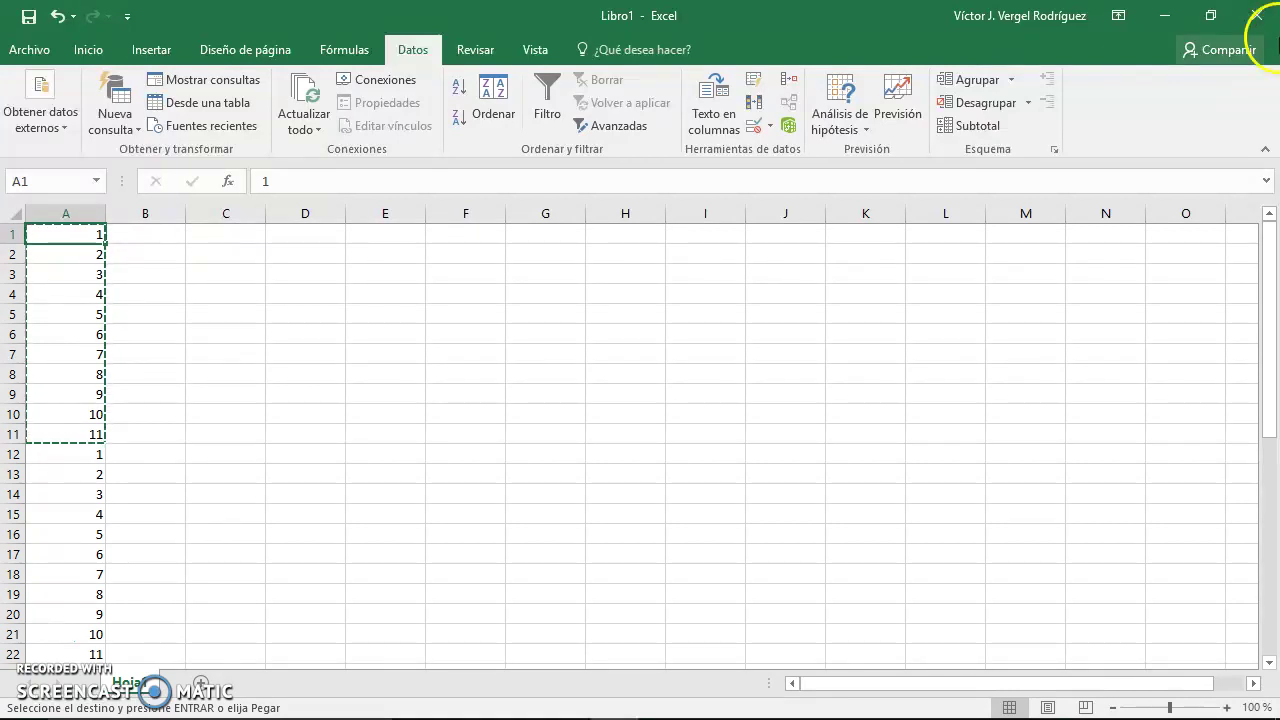
{"action": "mouse_move", "coordinate": [25, 700]}
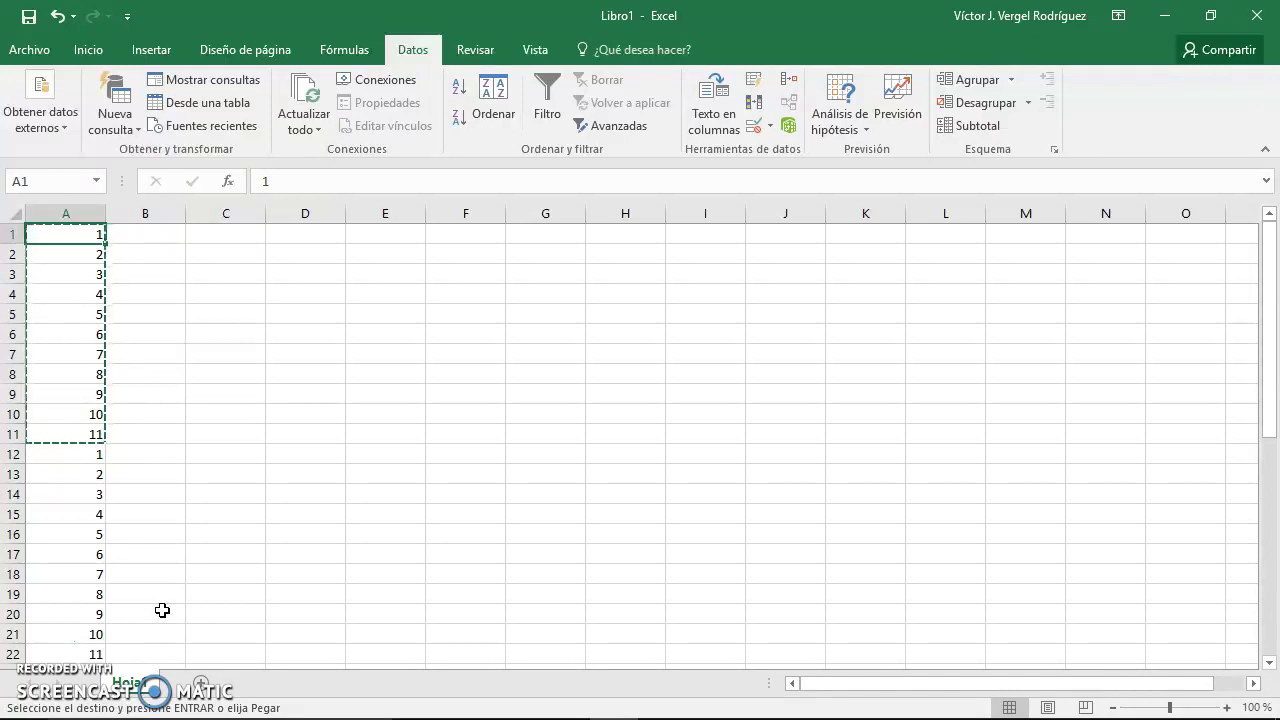
- Remove duplicates from column A so 1–11 appears once, then return to the Word notes
{"action": "key", "text": "Return"}
{"action": "scroll", "coordinate": [277, 443], "scroll_direction": "up", "scroll_amount": 4}
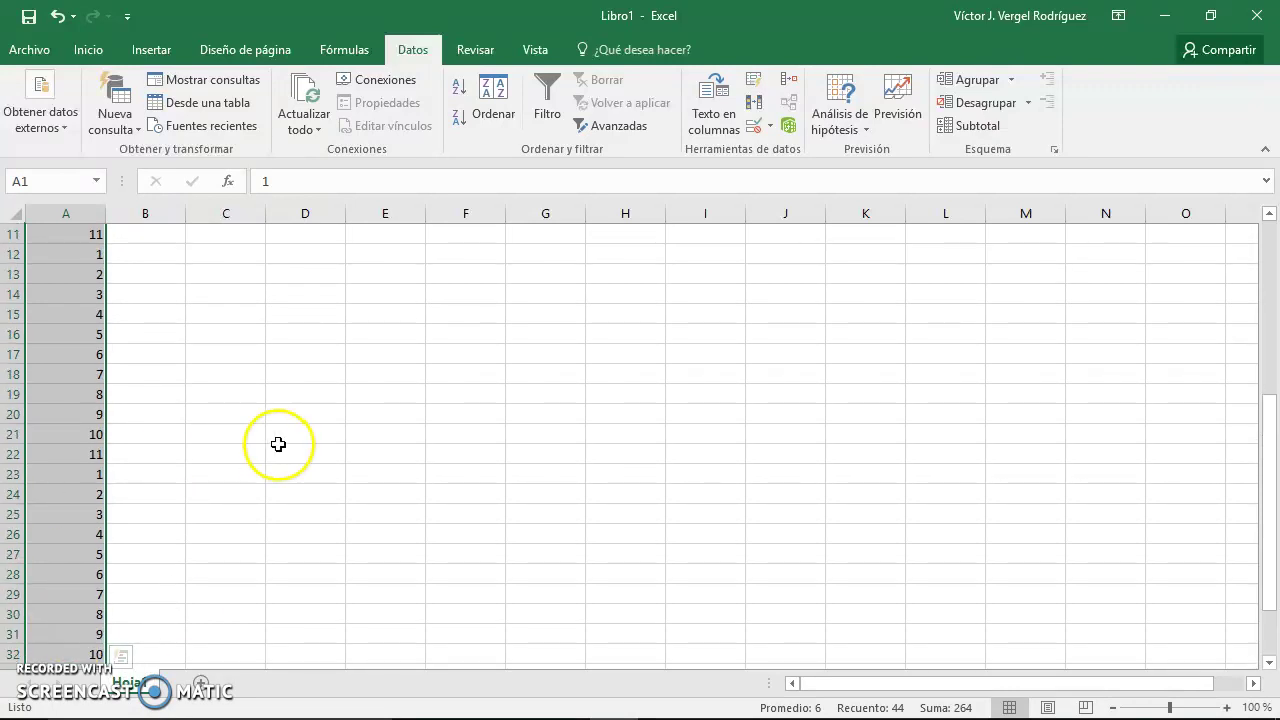
{"action": "scroll", "coordinate": [277, 443], "scroll_direction": "up", "scroll_amount": 3}
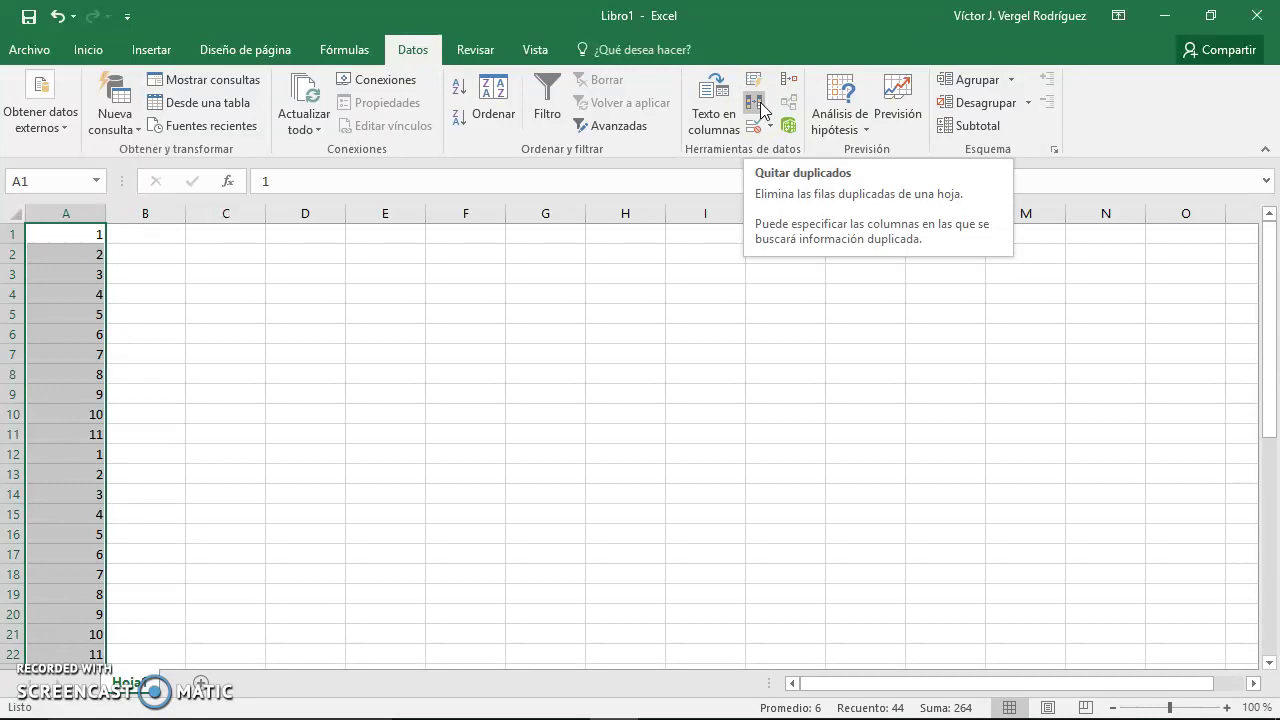
{"action": "left_click", "coordinate": [758, 105]}
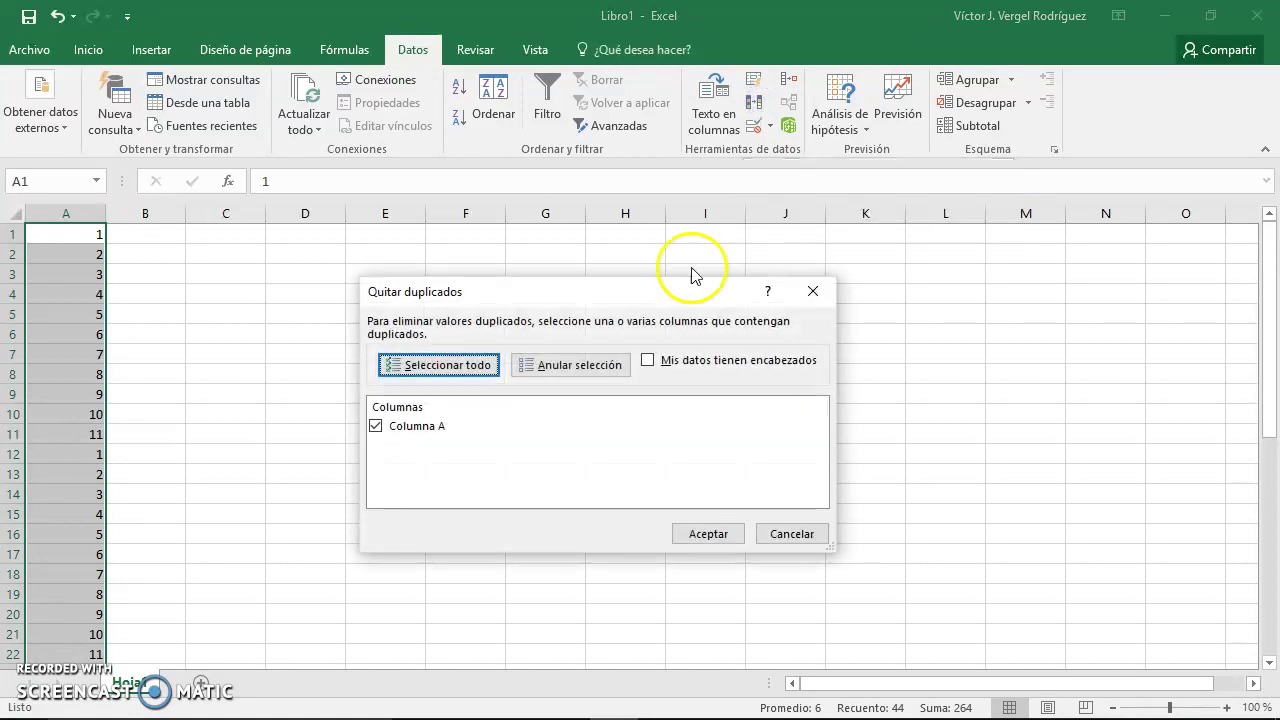
{"action": "left_click", "coordinate": [710, 532]}
{"action": "left_click", "coordinate": [622, 427]}
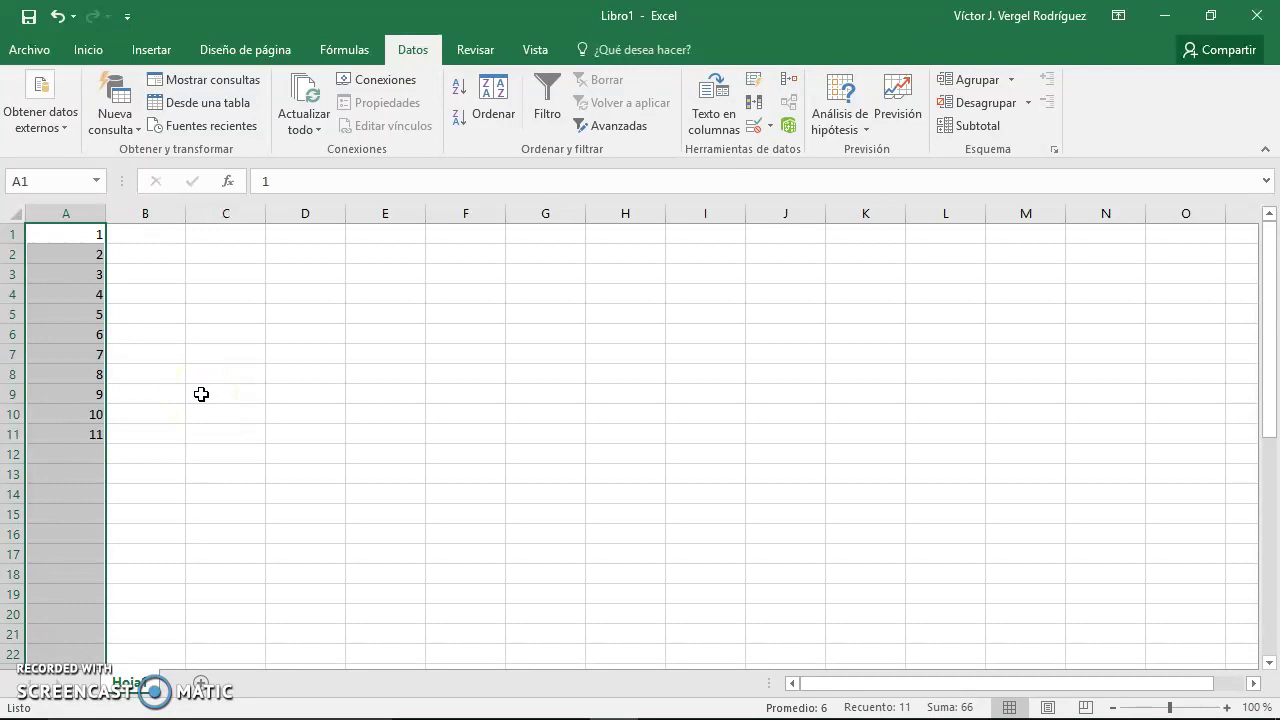
{"action": "key", "text": "alt+Tab"}
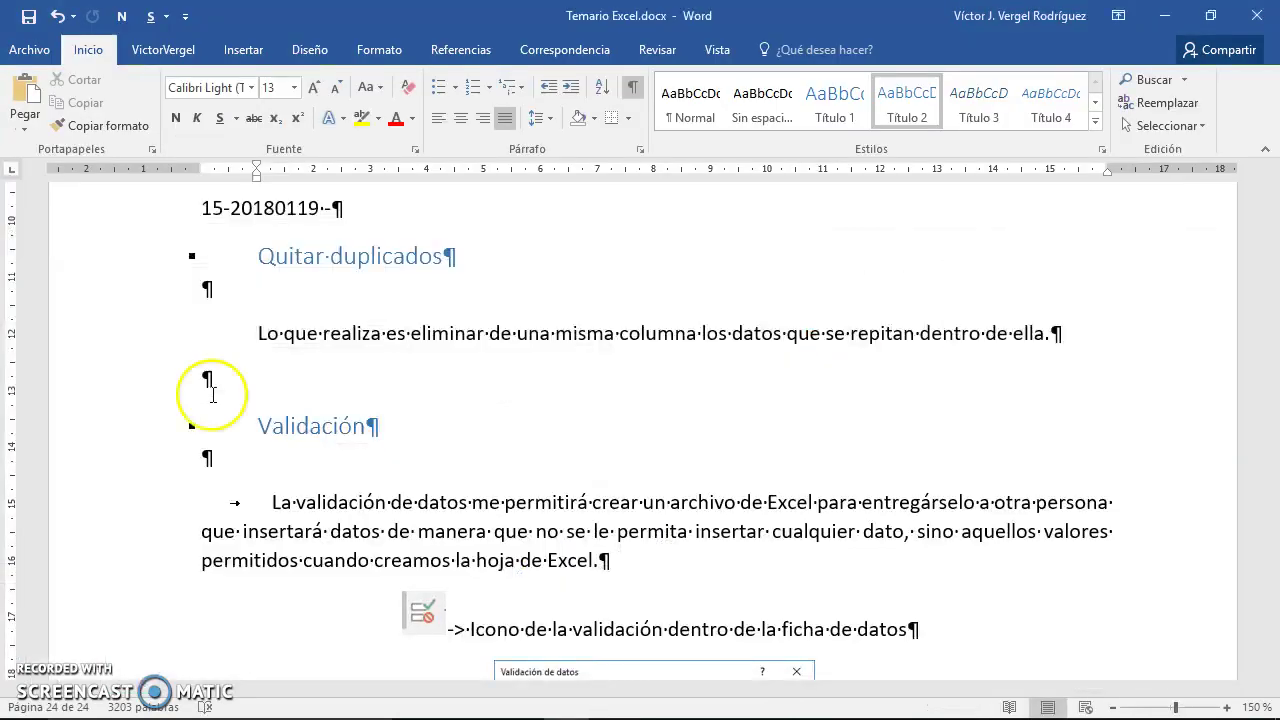
- Place the cursor in the empty paragraph below Quitar duplicados, then return to Excel
{"action": "left_click", "coordinate": [209, 380]}
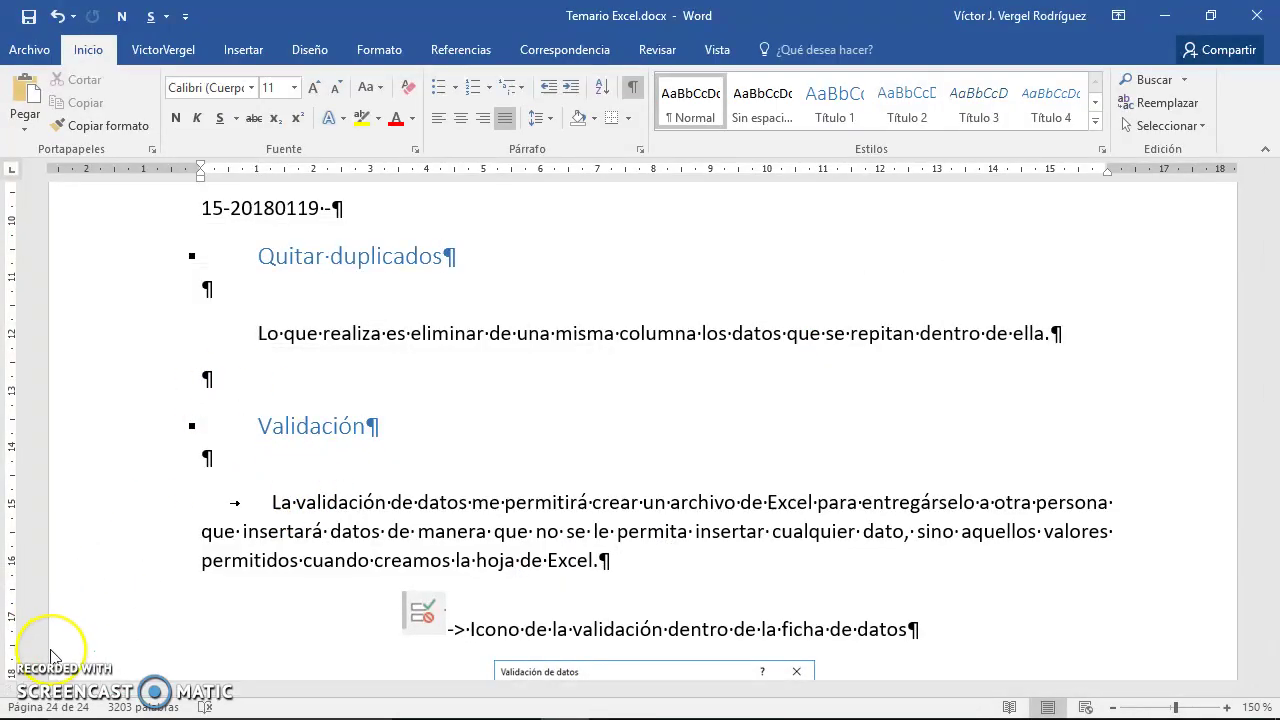
{"action": "key", "text": "ctrl+v"}
{"action": "key", "text": "alt+Tab"}
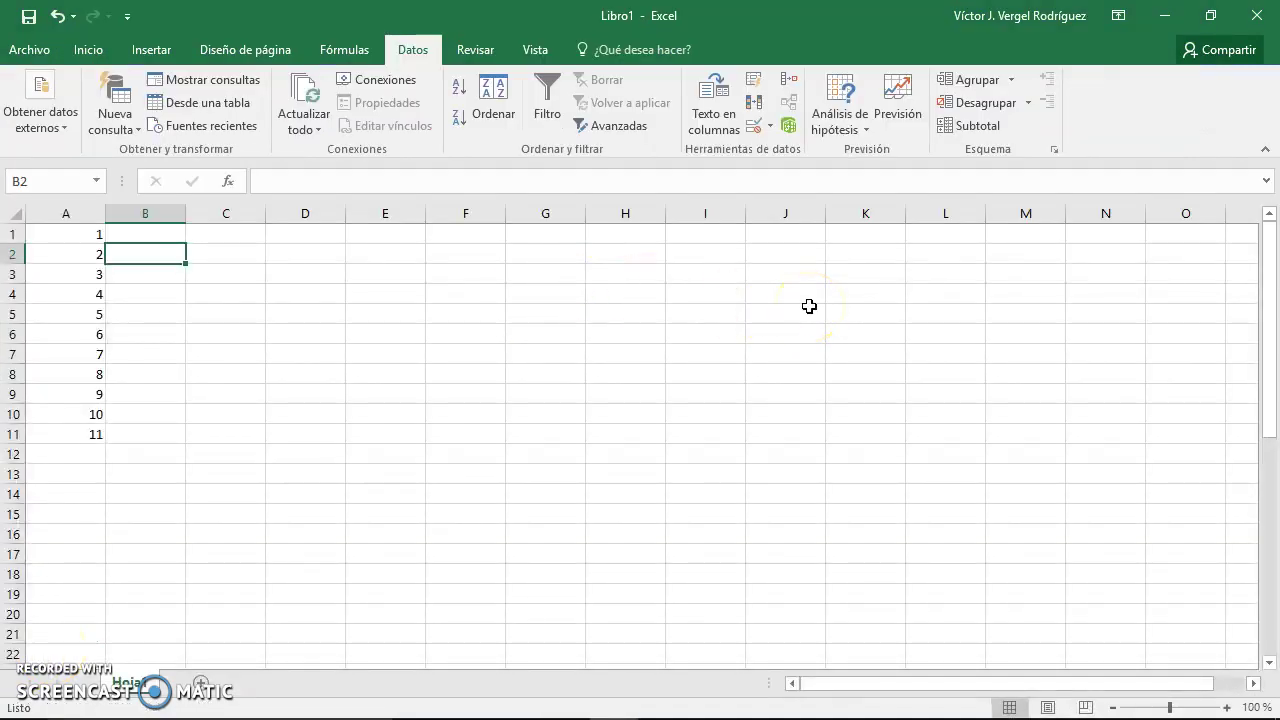
- Enter Nombre:, Edad:, Fecha nacimiento: and Ciudad nacimiento: in C1:C4 and widen column C
{"action": "left_click", "coordinate": [238, 236]}
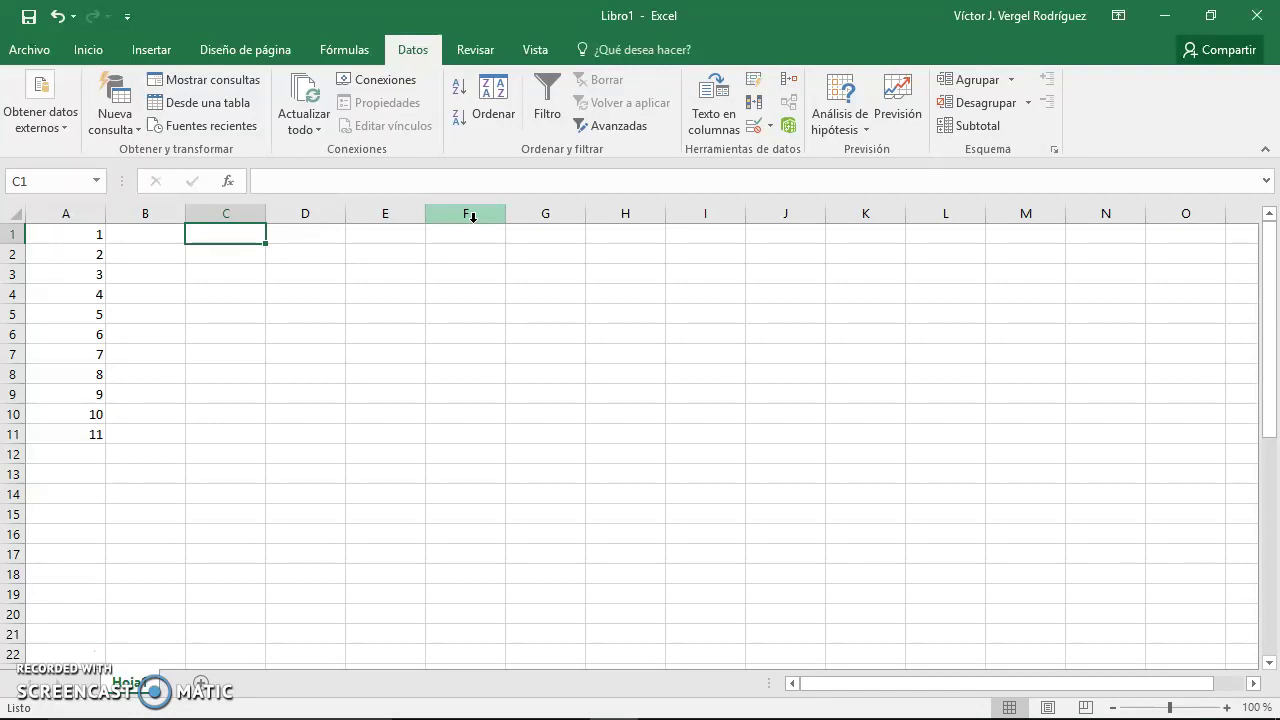
{"action": "type", "text": "Nombr"}
{"action": "key", "text": "Tab"}
{"action": "key", "text": "Return"}
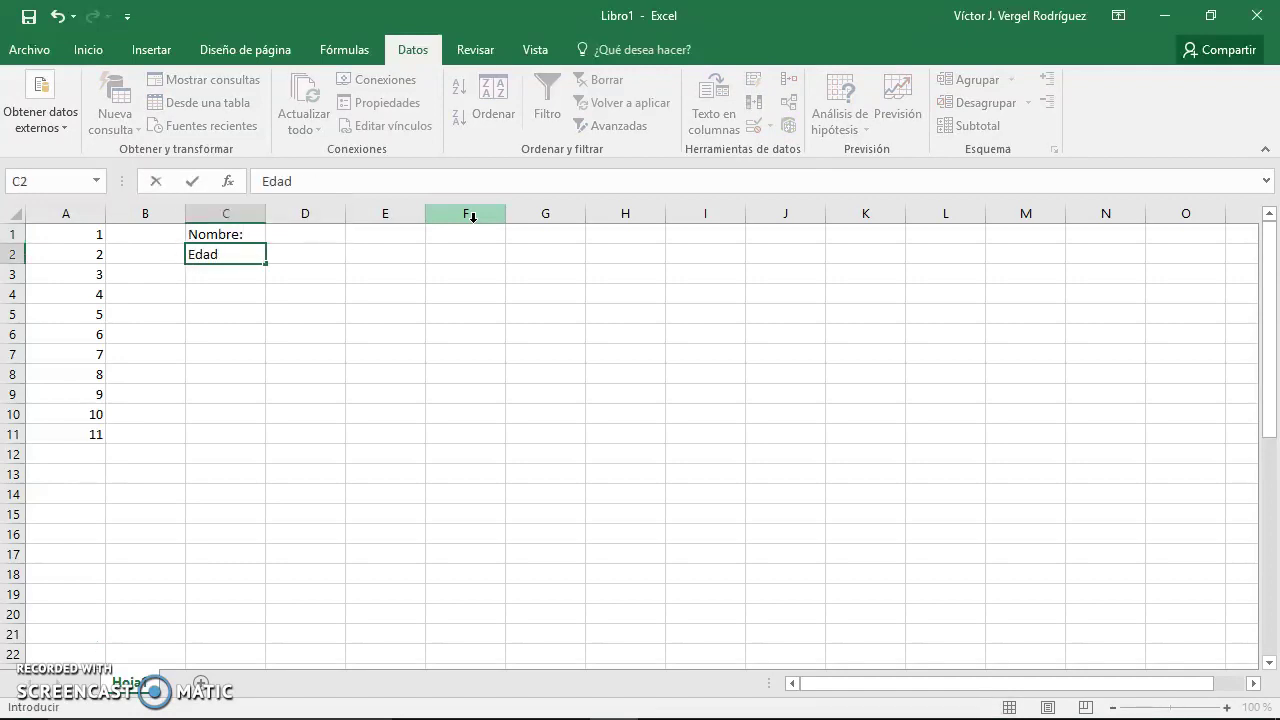
{"action": "type", "text": ":"}
{"action": "key", "text": "Return"}
{"action": "type", "text": "Fe"}
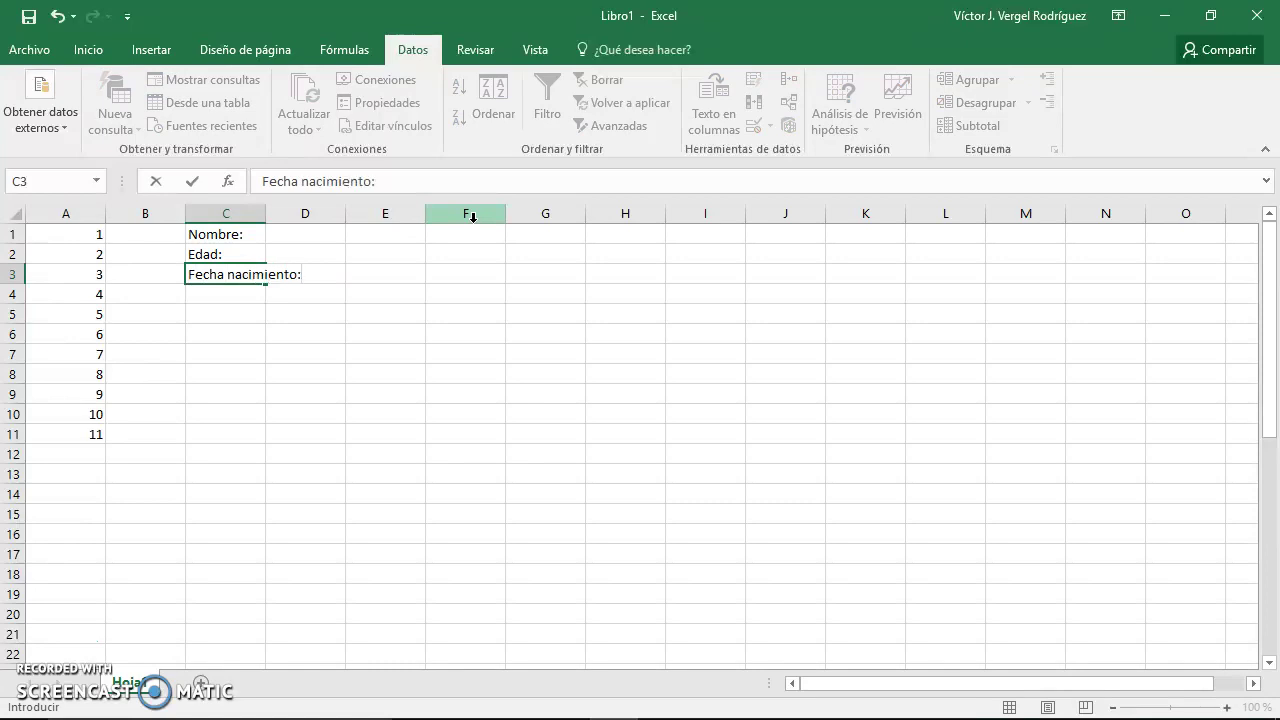
{"action": "key", "text": "Return"}
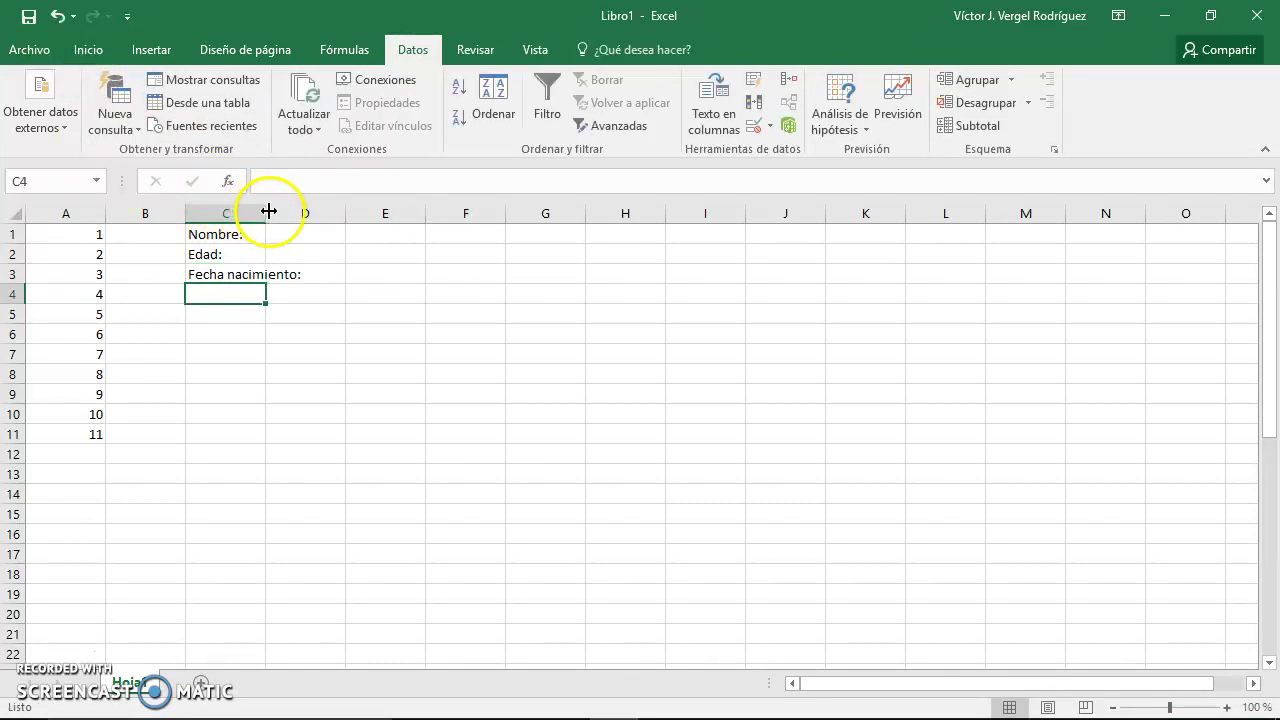
{"action": "left_click_drag", "start_coordinate": [269, 211], "coordinate": [308, 211]}
{"action": "type", "text": "C"}
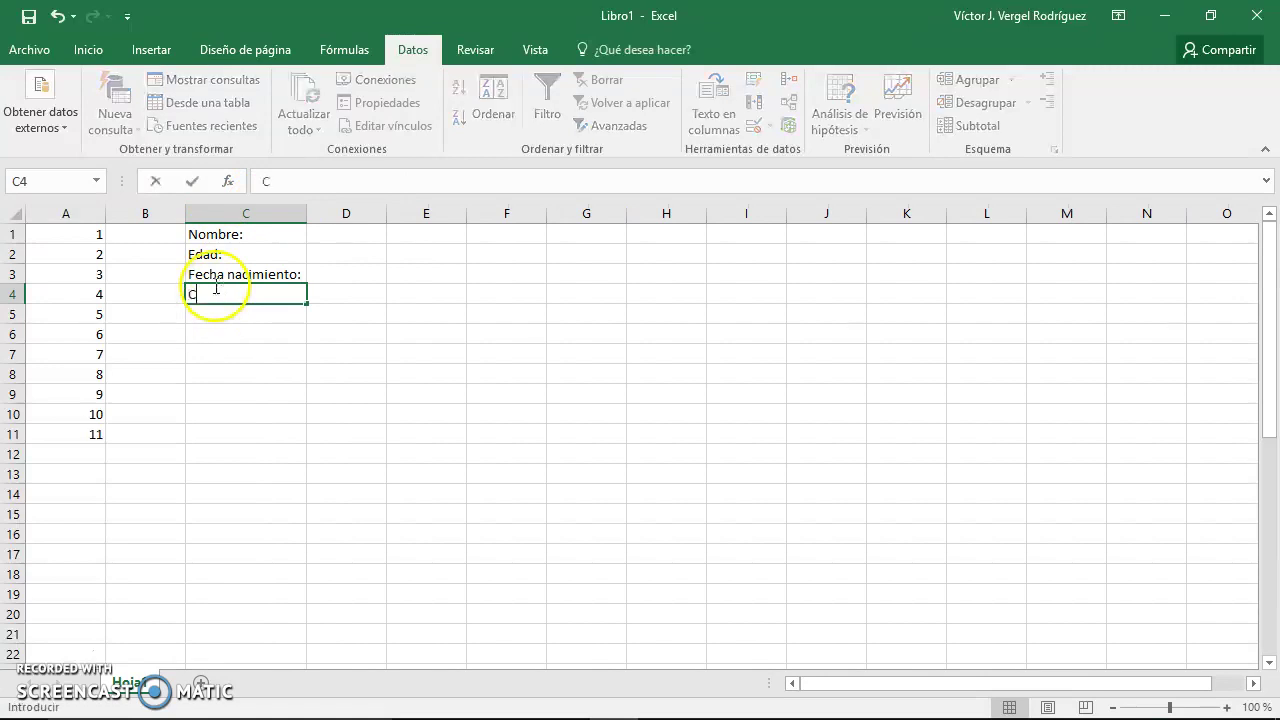
{"action": "type", "text": "iudad nacimiento:"}
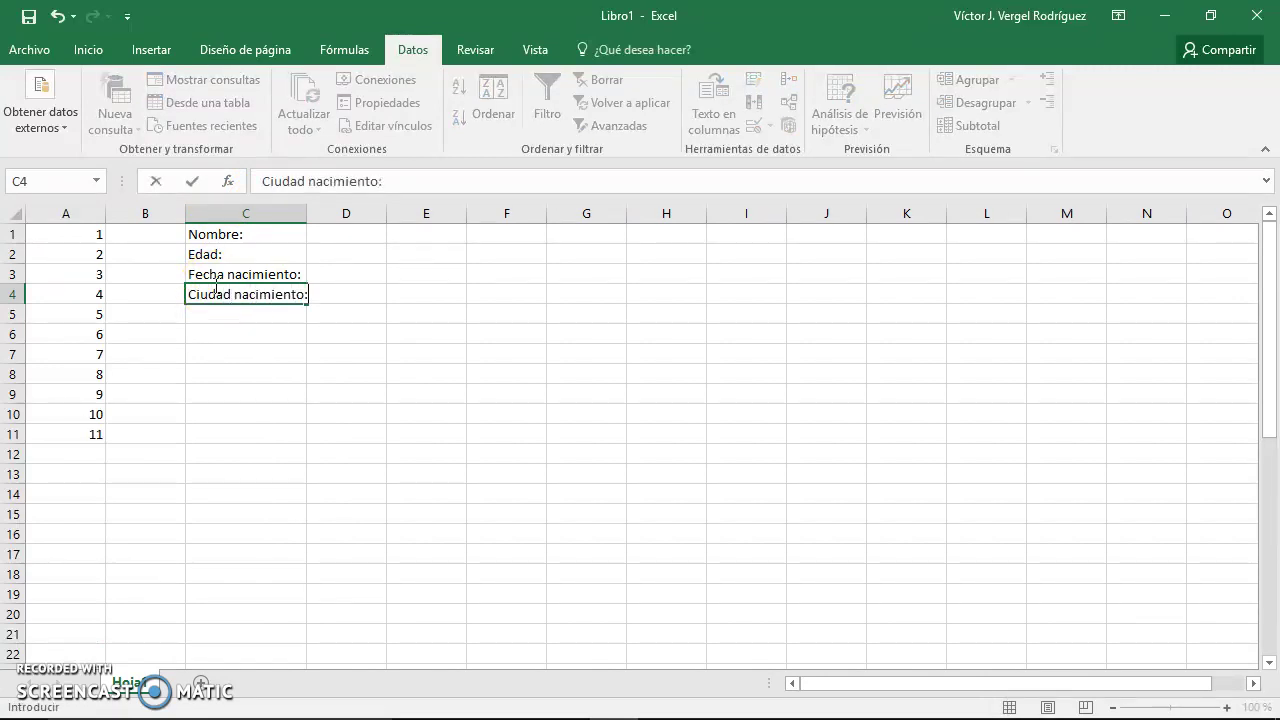
{"action": "key", "text": "Return"}
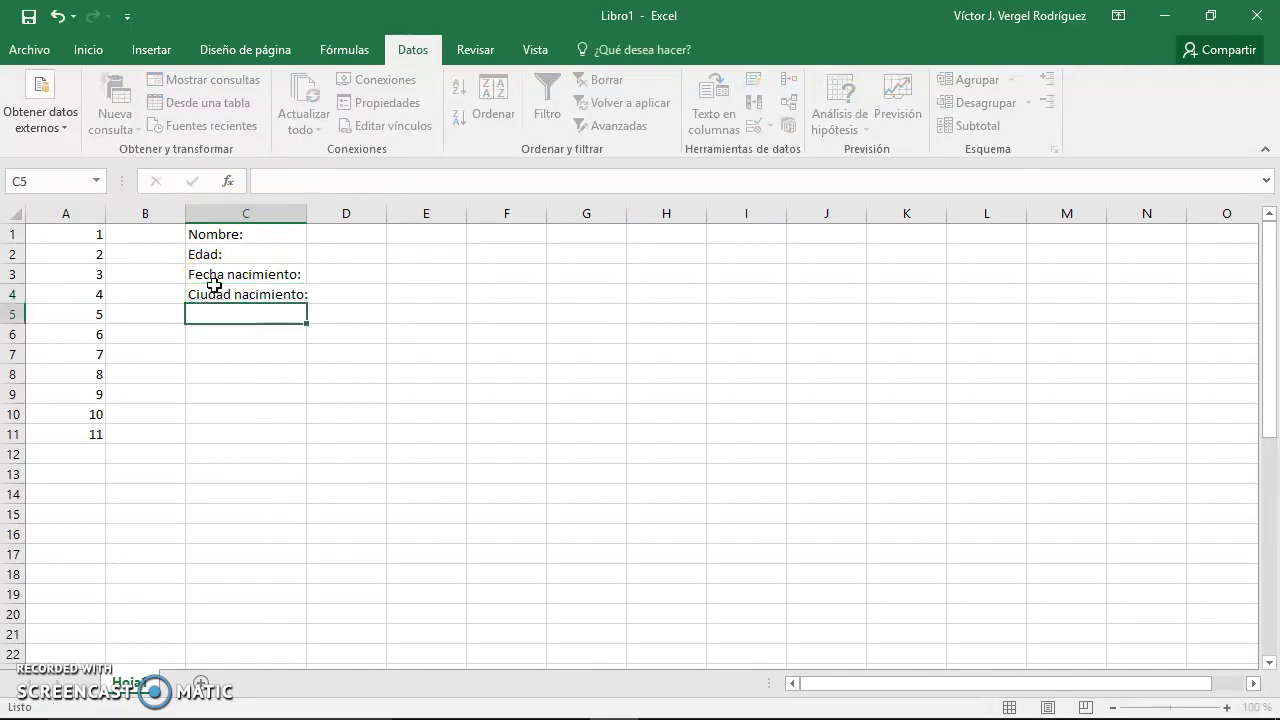
{"action": "left_click_drag", "start_coordinate": [306, 210], "coordinate": [354, 294]}
{"action": "left_click", "coordinate": [349, 231]}
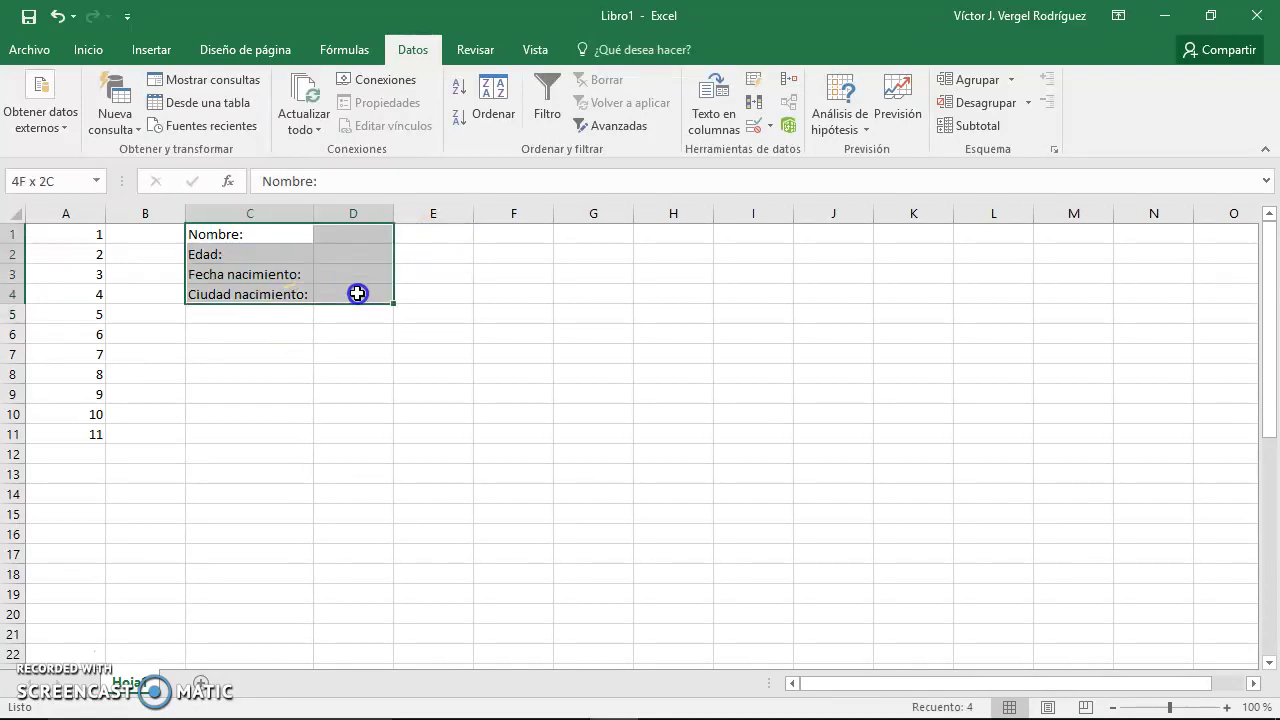
- Give the form block C1:D4 a light blue-grey fill colour
{"action": "left_click", "coordinate": [89, 49]}
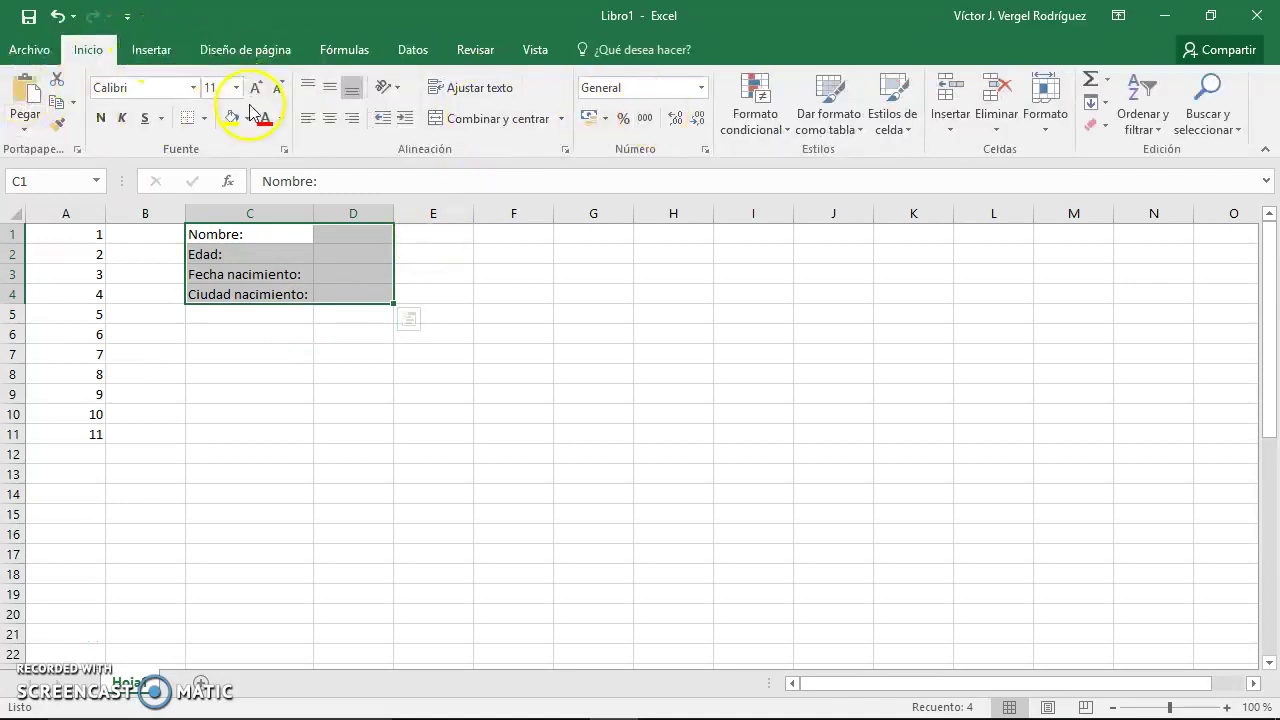
{"action": "left_click", "coordinate": [243, 50]}
{"action": "left_click", "coordinate": [148, 52]}
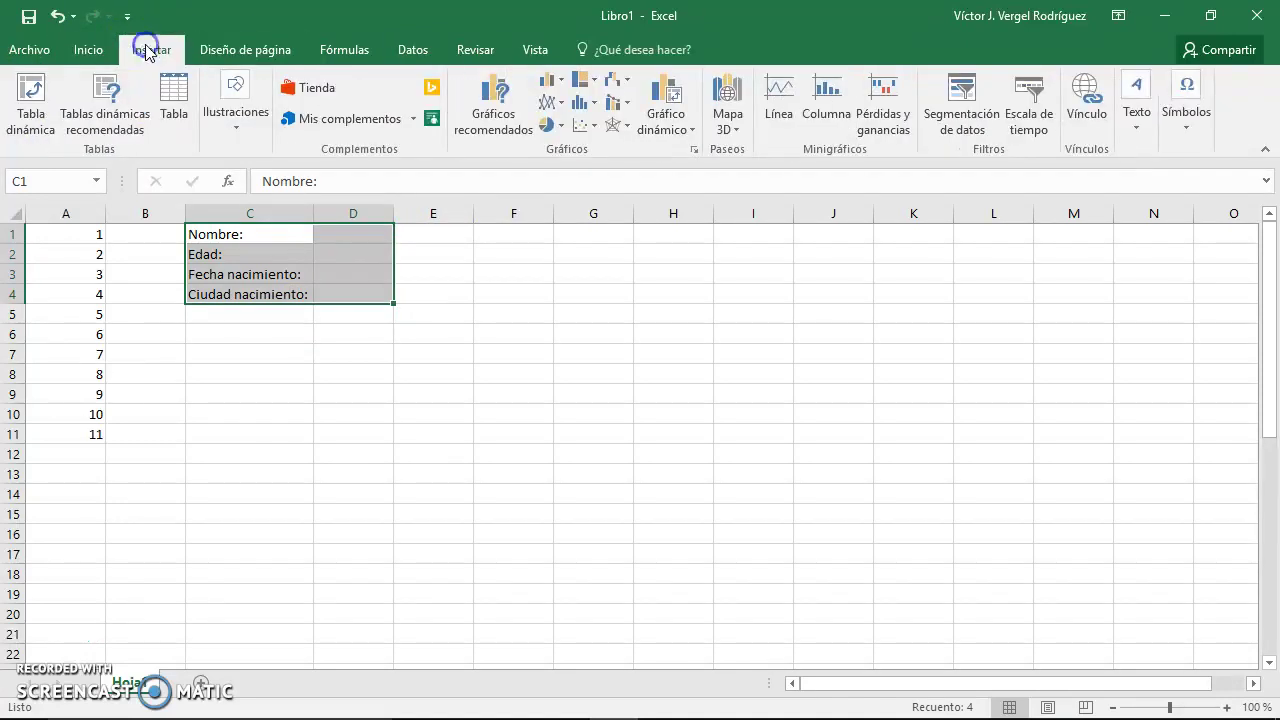
{"action": "left_click", "coordinate": [94, 50]}
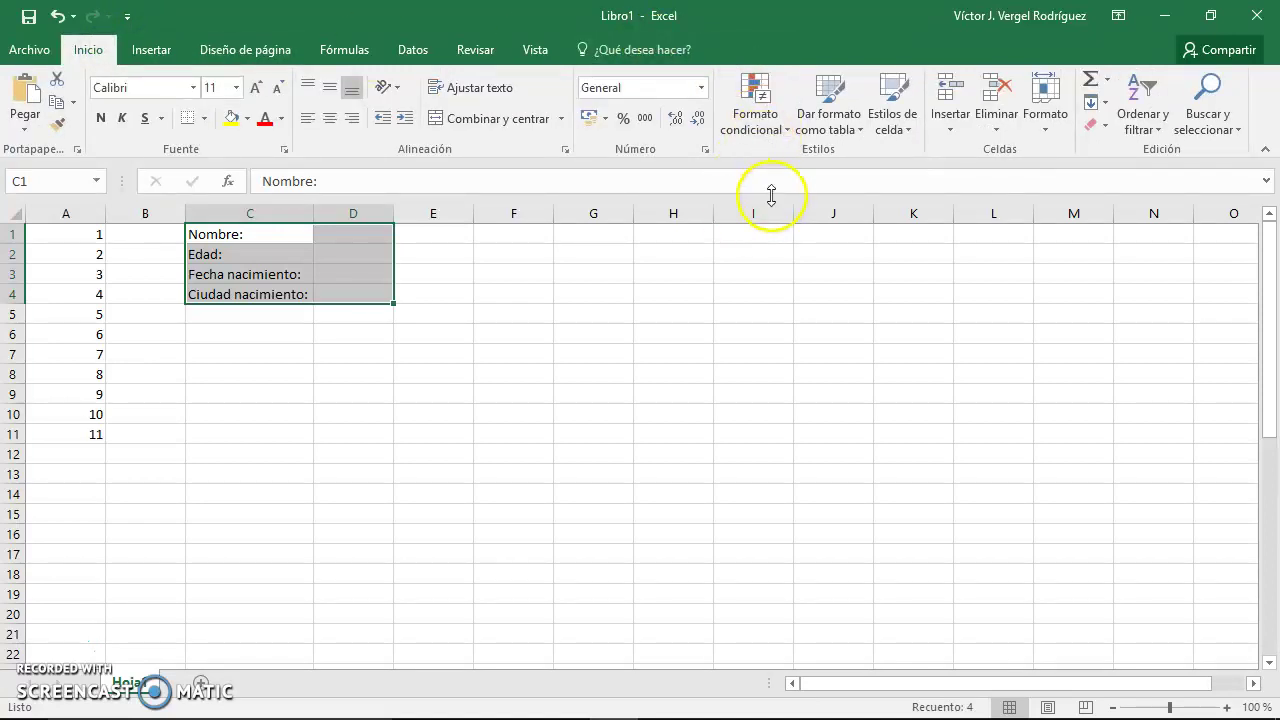
{"action": "left_click", "coordinate": [248, 120]}
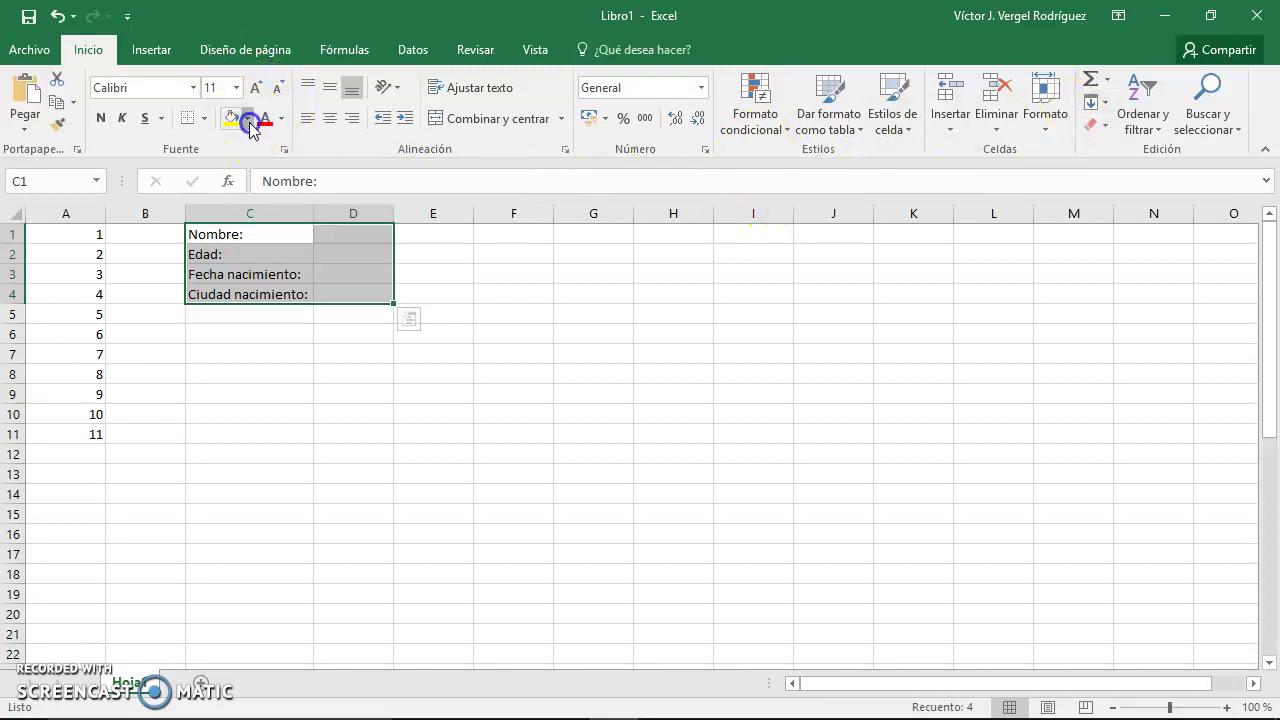
{"action": "left_click", "coordinate": [283, 184]}
{"action": "left_click", "coordinate": [363, 235]}
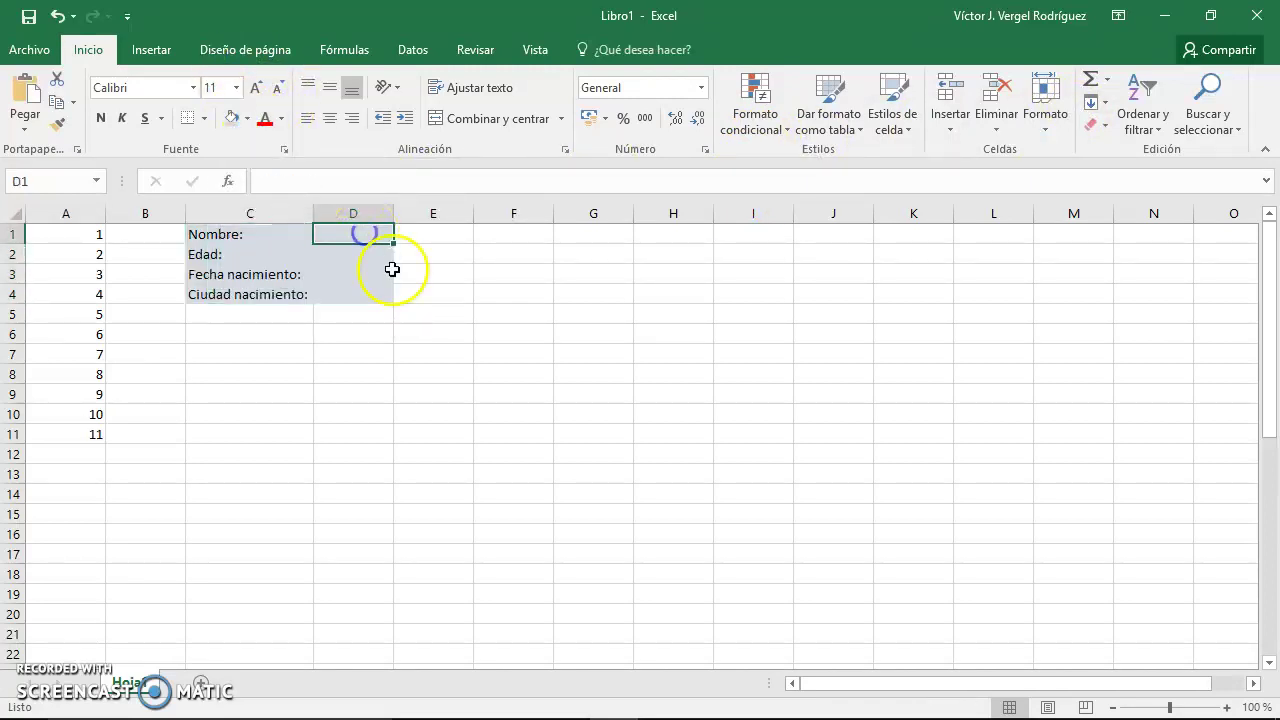
{"action": "left_click", "coordinate": [418, 50]}
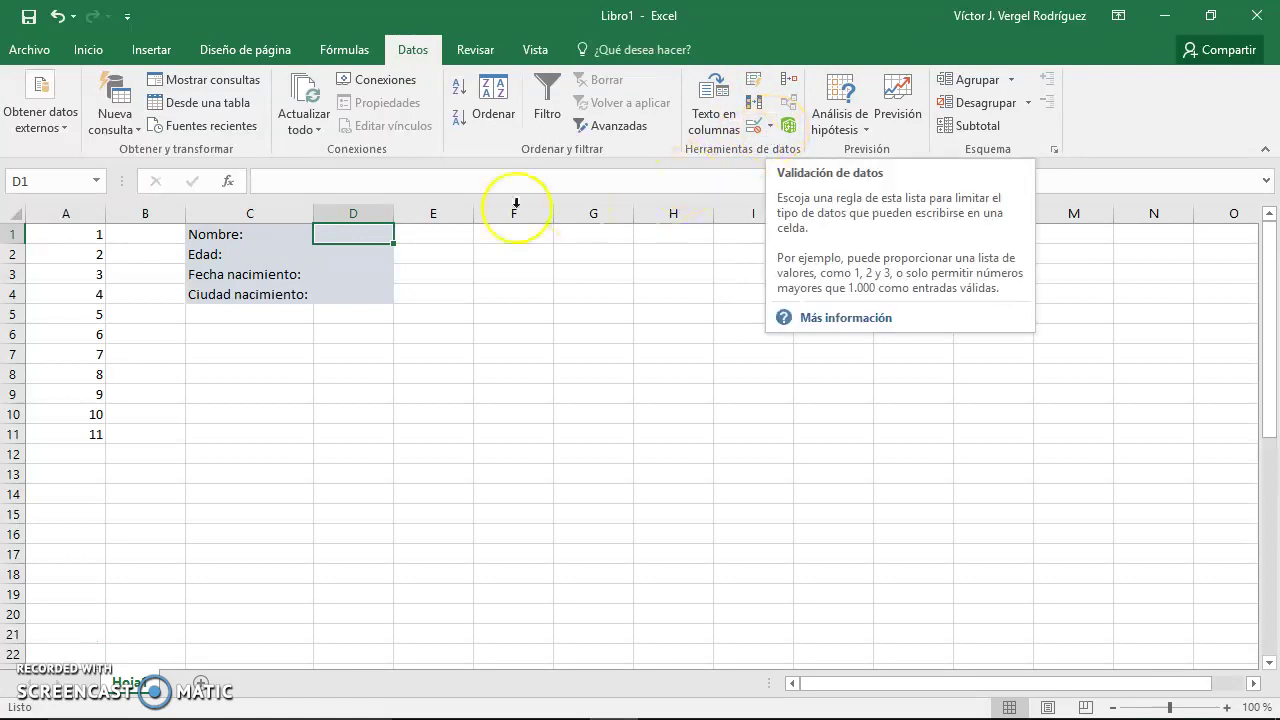
- Give D1:D4 a thick outline border plus inner dividing lines between the rows
{"action": "left_click_drag", "start_coordinate": [331, 234], "coordinate": [349, 296]}
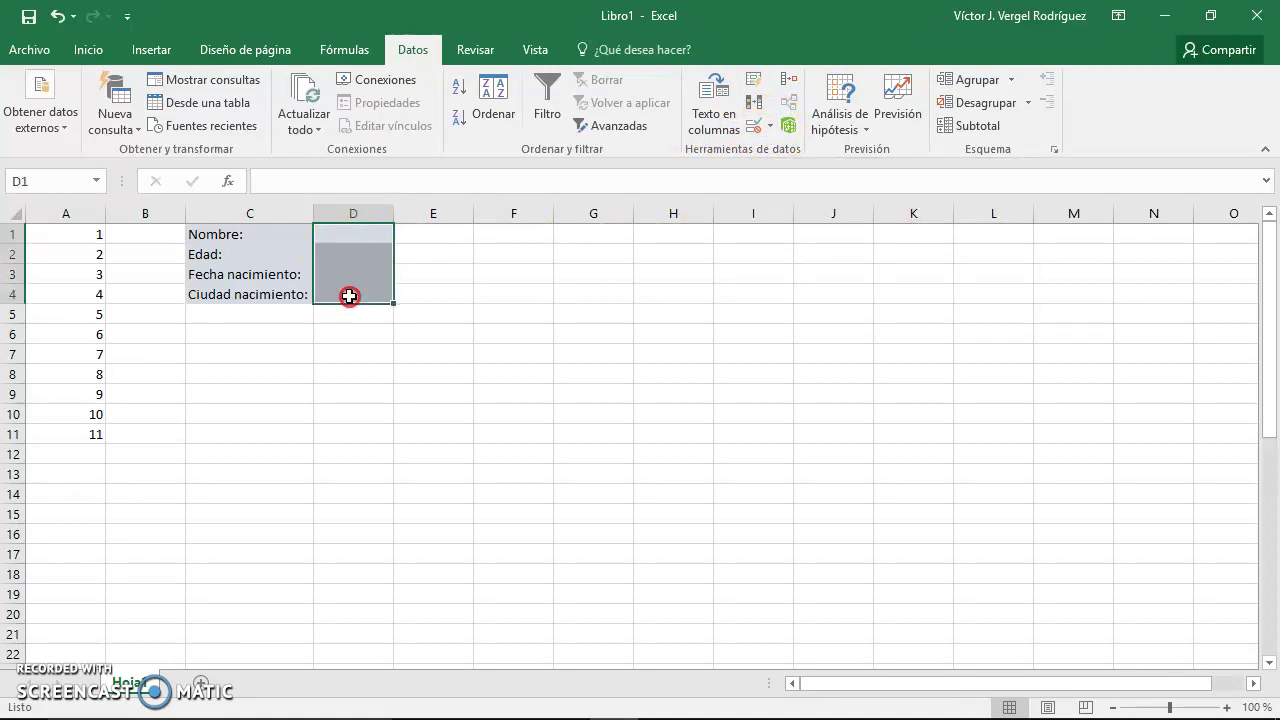
{"action": "right_click", "coordinate": [349, 296]}
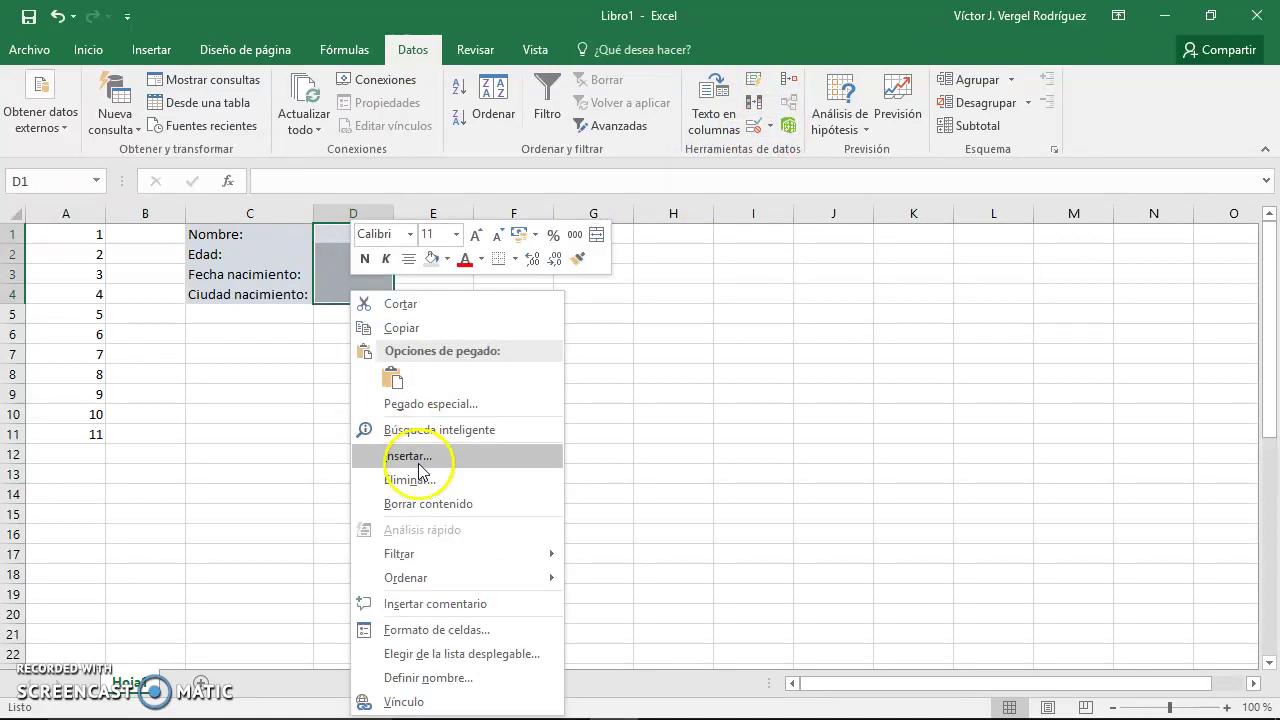
{"action": "left_click", "coordinate": [476, 632]}
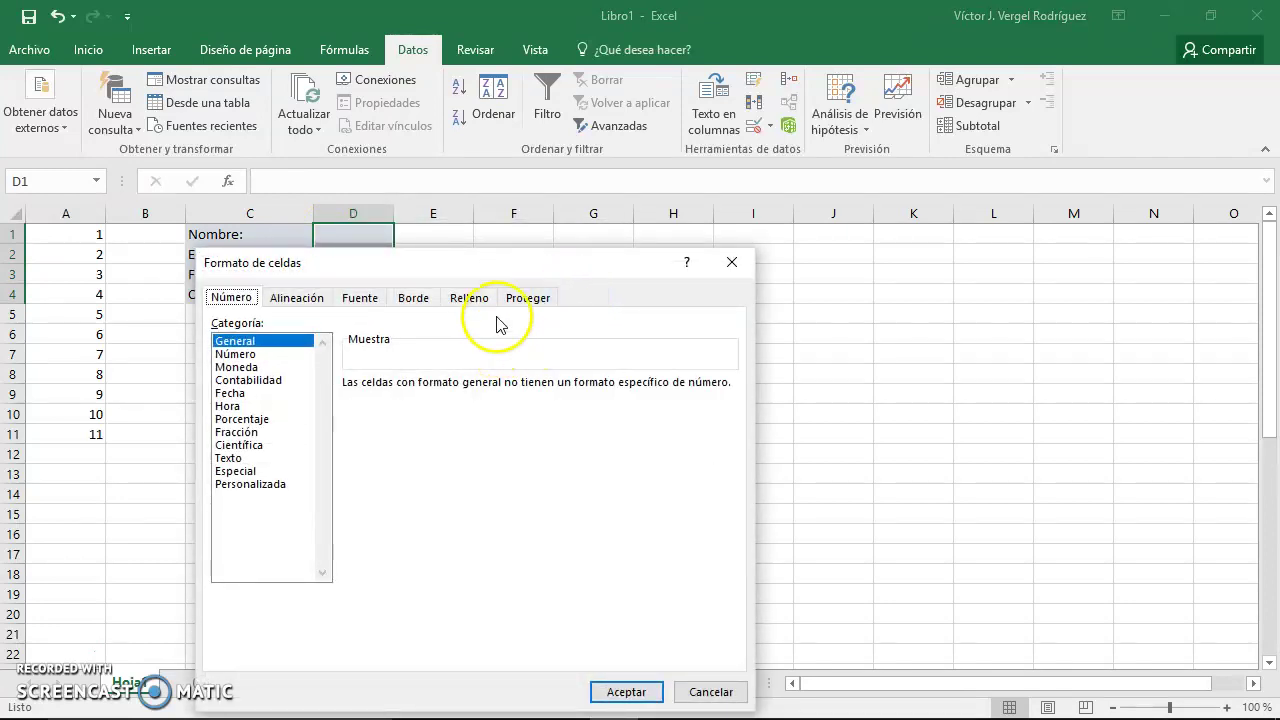
{"action": "left_click", "coordinate": [415, 297]}
{"action": "left_click", "coordinate": [331, 443]}
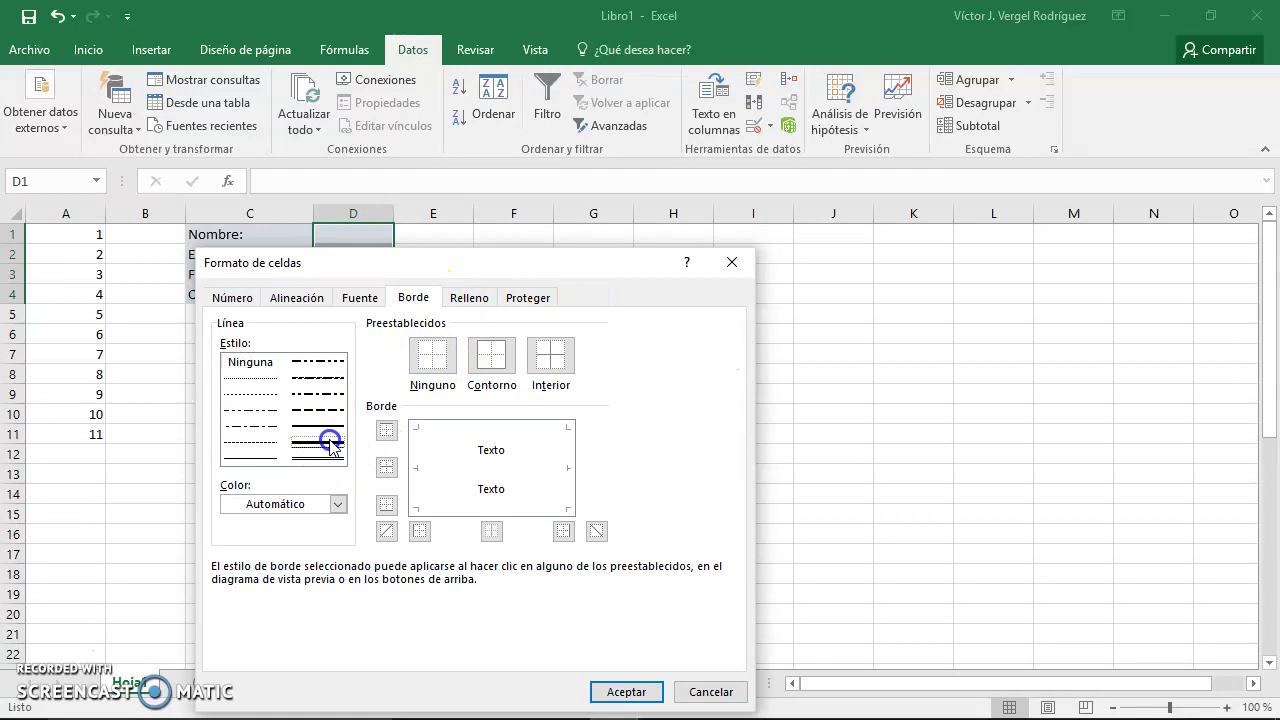
{"action": "left_click", "coordinate": [326, 428]}
{"action": "left_click", "coordinate": [492, 370]}
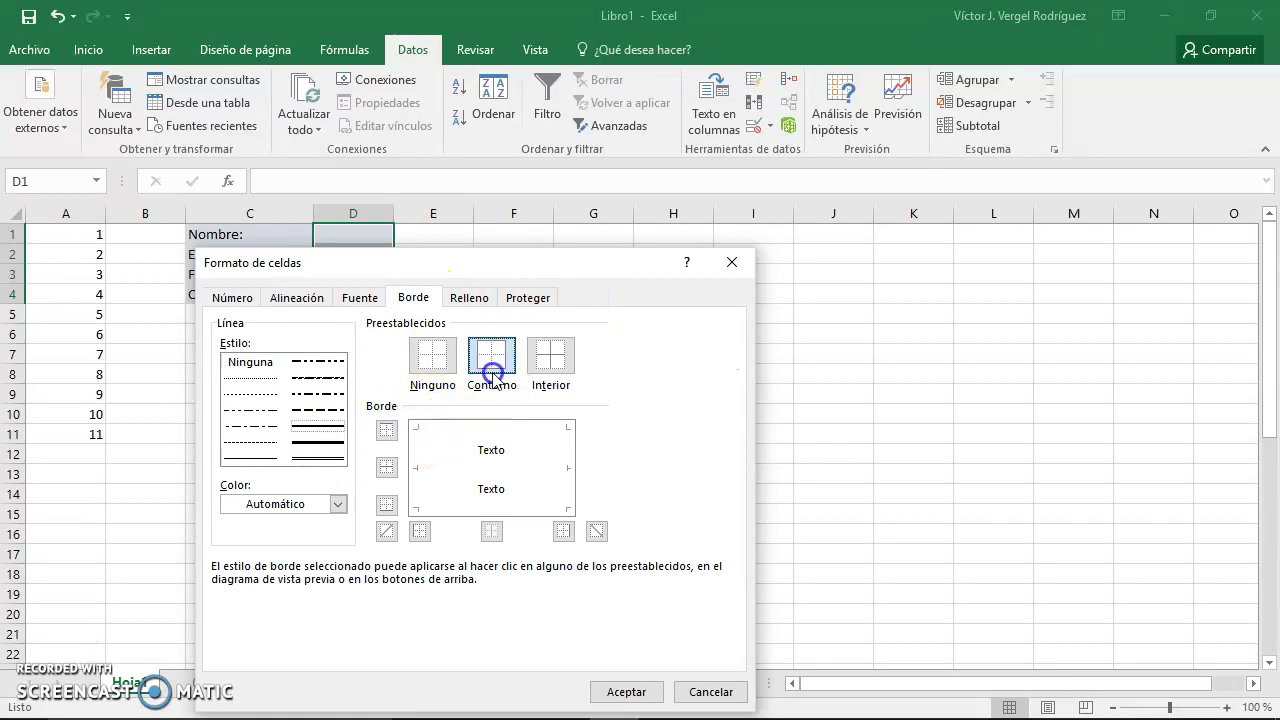
{"action": "left_click", "coordinate": [487, 469]}
{"action": "left_click", "coordinate": [620, 691]}
{"action": "left_click", "coordinate": [380, 318]}
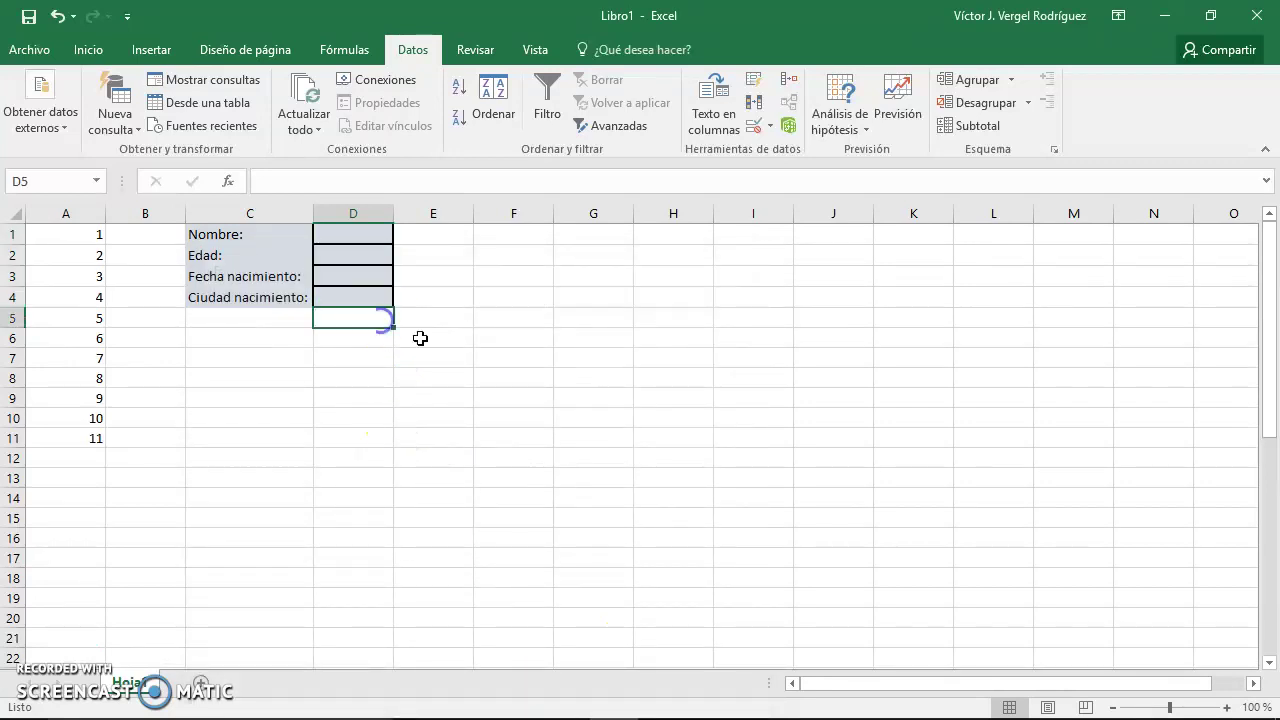
{"action": "left_click", "coordinate": [428, 297]}
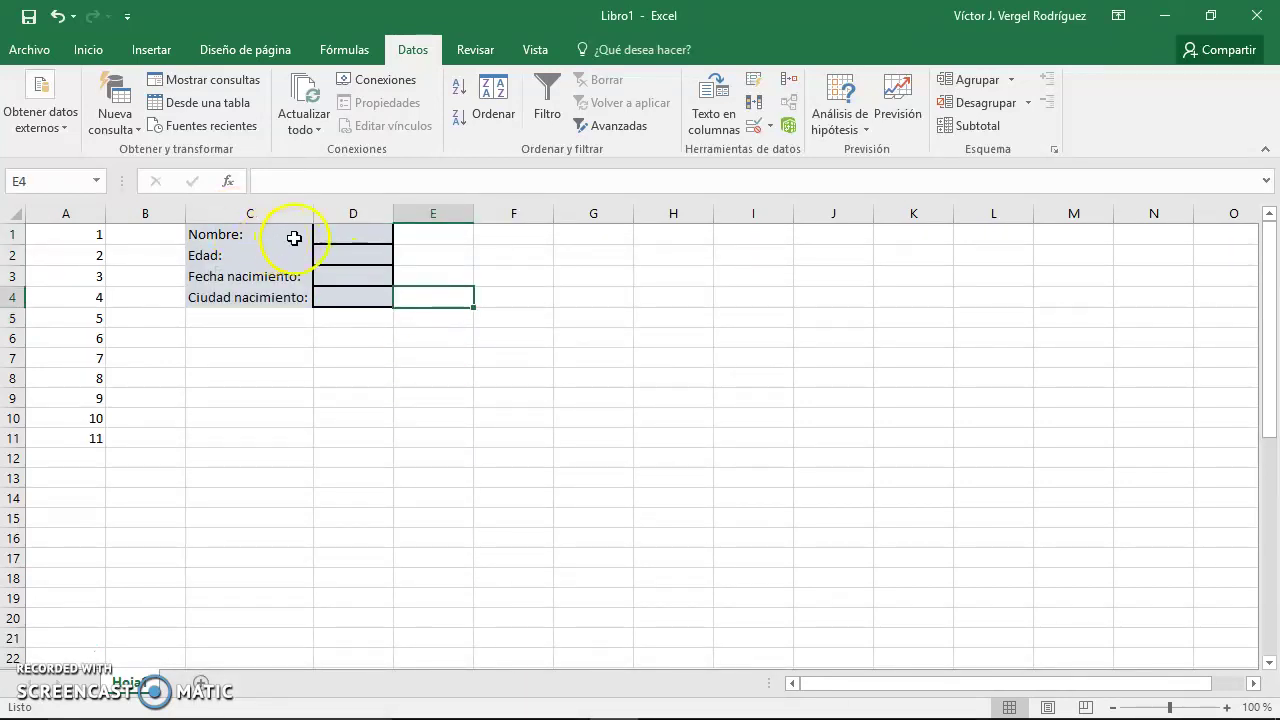
{"action": "left_click", "coordinate": [340, 228]}
- Set D2's validation to allow whole numbers greater than or equal to a minimum
{"action": "left_click", "coordinate": [367, 260]}
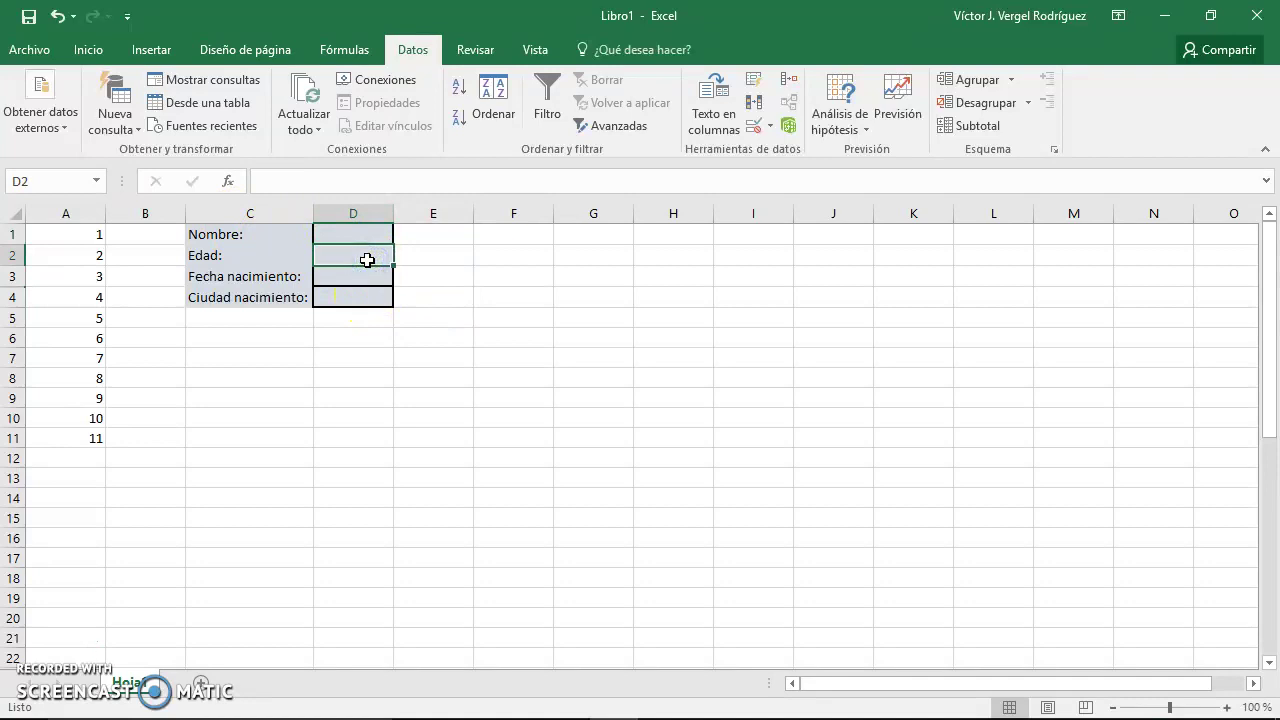
{"action": "left_click", "coordinate": [770, 126]}
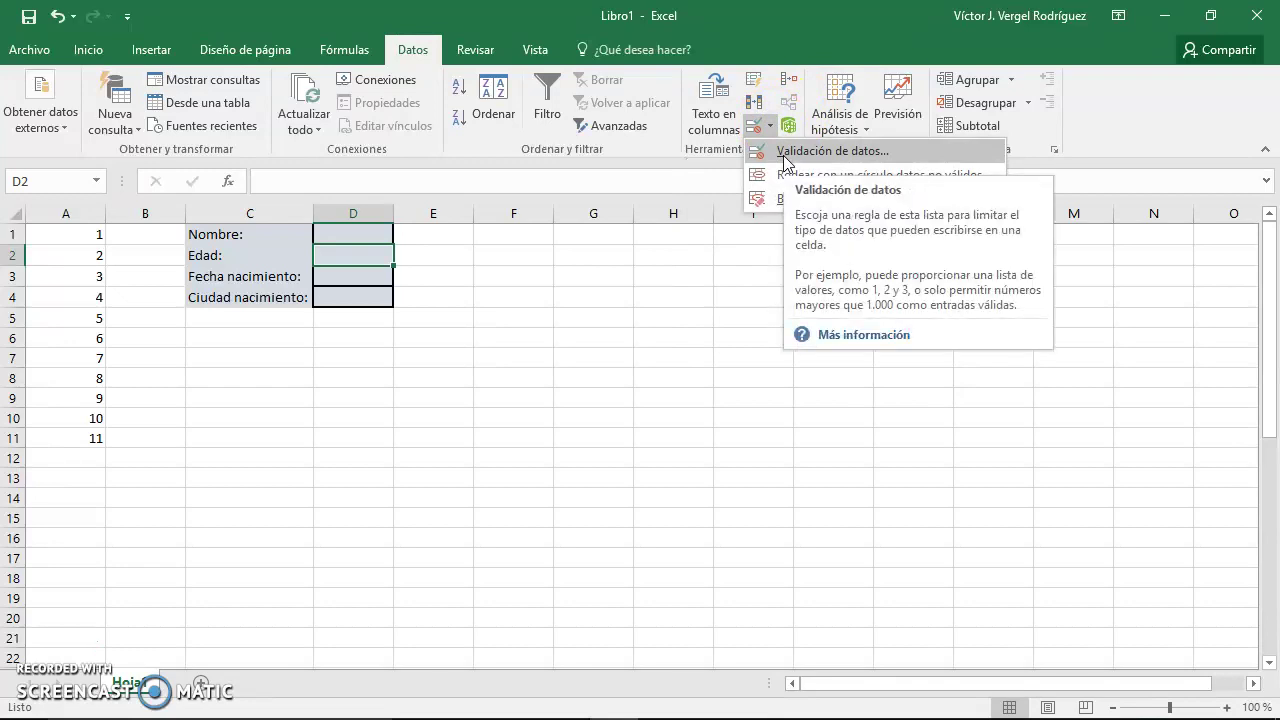
{"action": "left_click", "coordinate": [784, 154]}
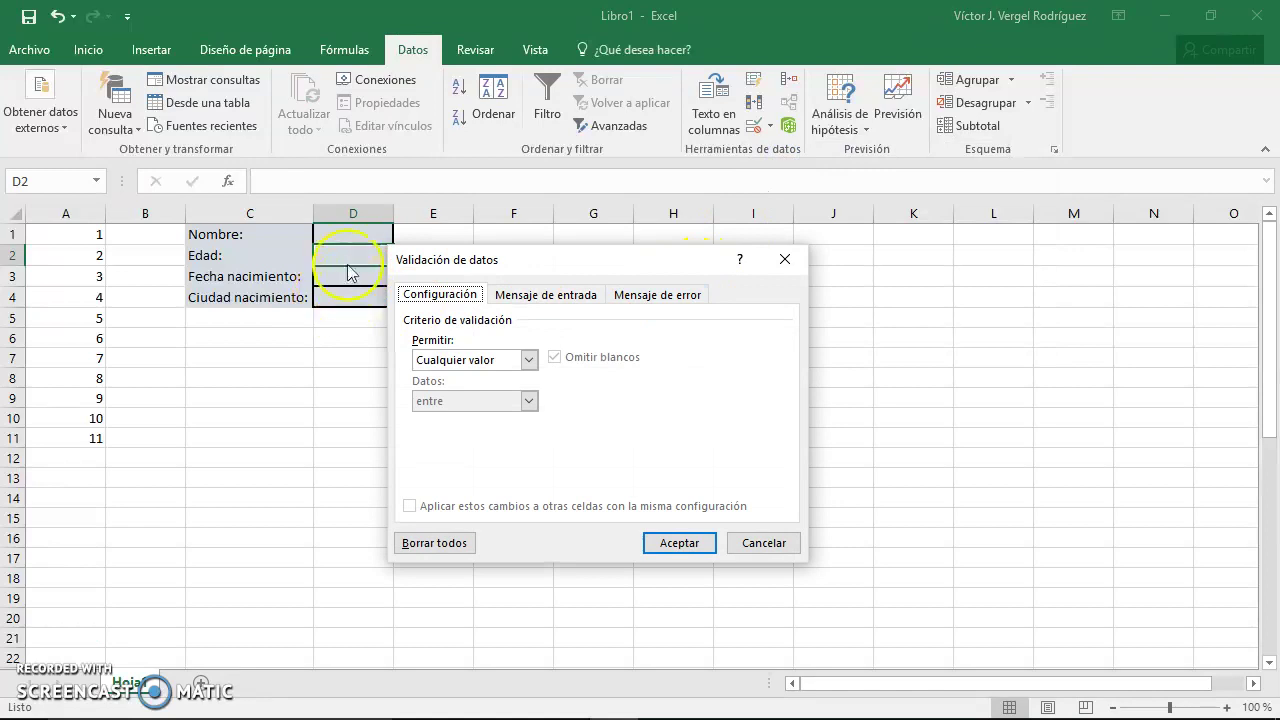
{"action": "left_click", "coordinate": [512, 366]}
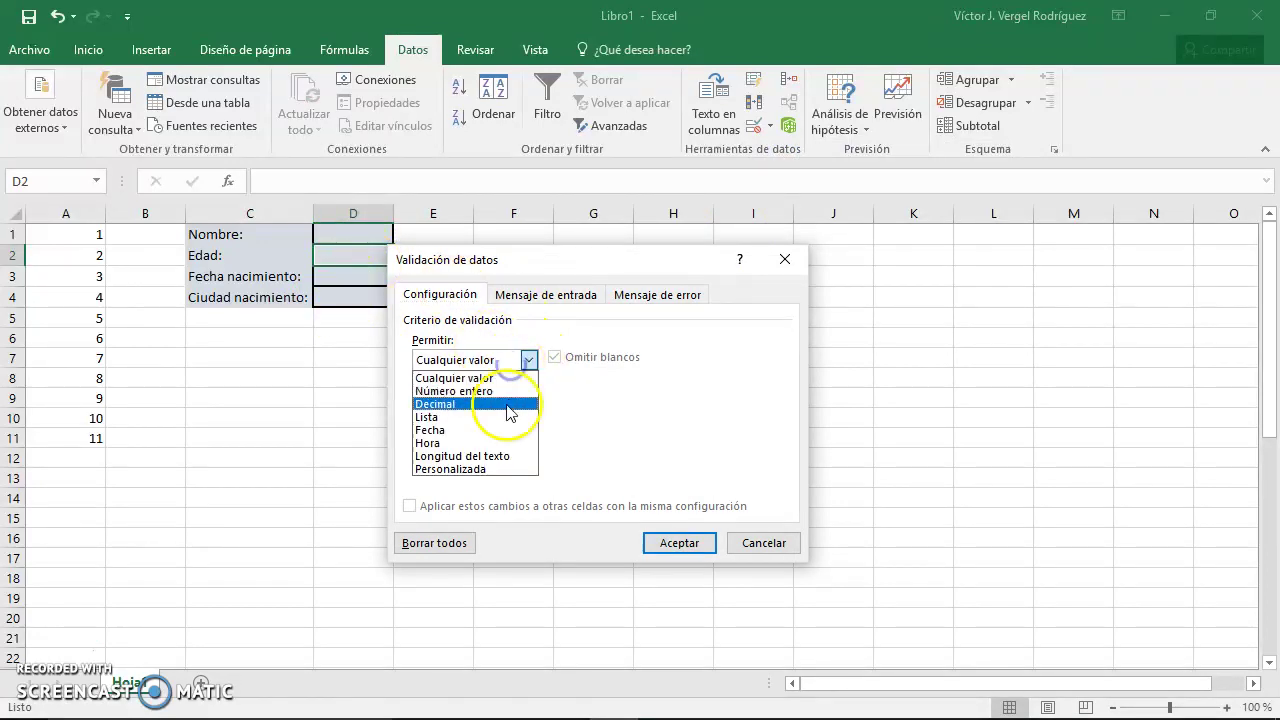
{"action": "left_click", "coordinate": [505, 391]}
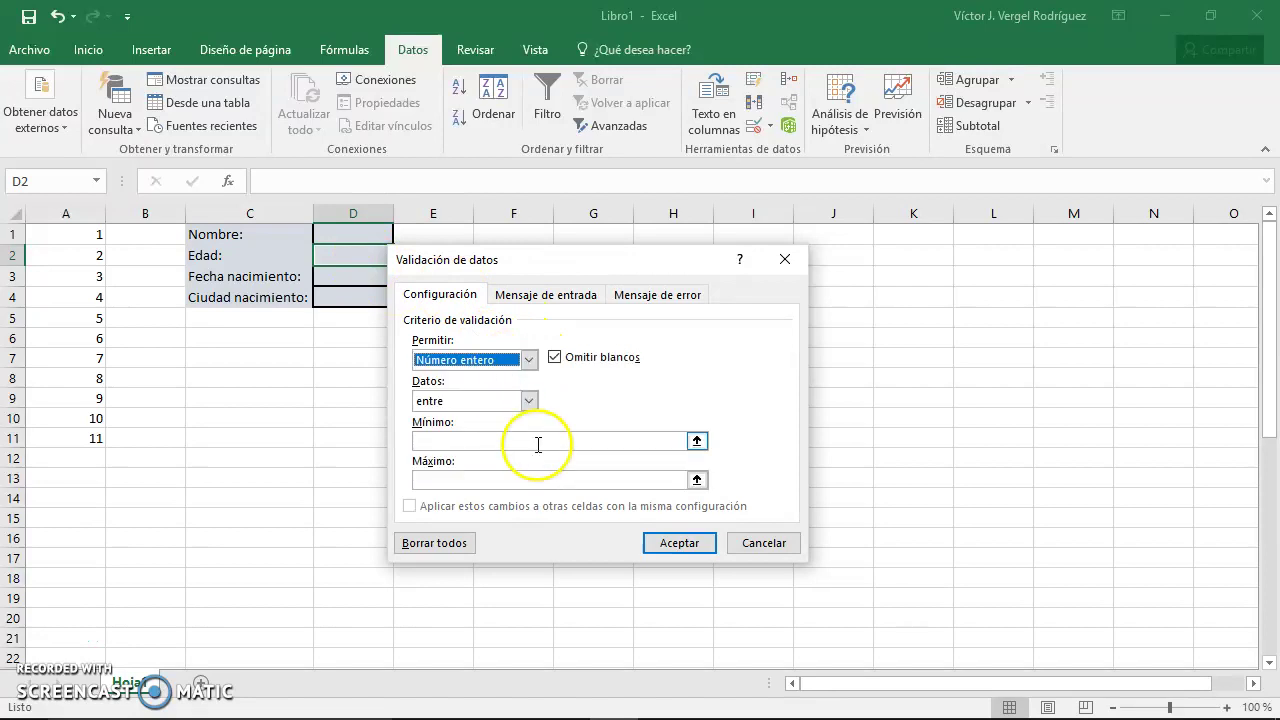
{"action": "left_click", "coordinate": [537, 442]}
{"action": "key", "text": "End"}
{"action": "left_click", "coordinate": [510, 400]}
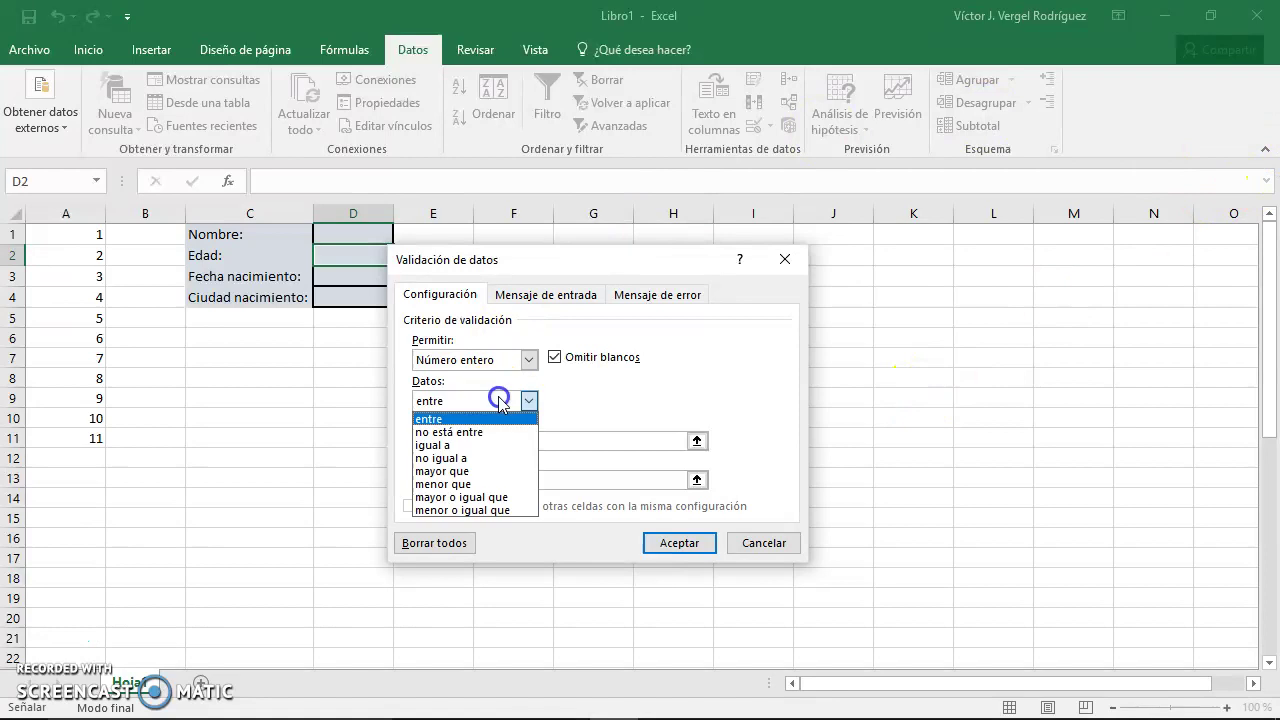
{"action": "left_click", "coordinate": [498, 497]}
- Make the minimum 18, confirm the rule, and enter 18 in D2
{"action": "type", "text": "="}
{"action": "key", "text": "Up"}
{"action": "key", "text": "BackSpace"}
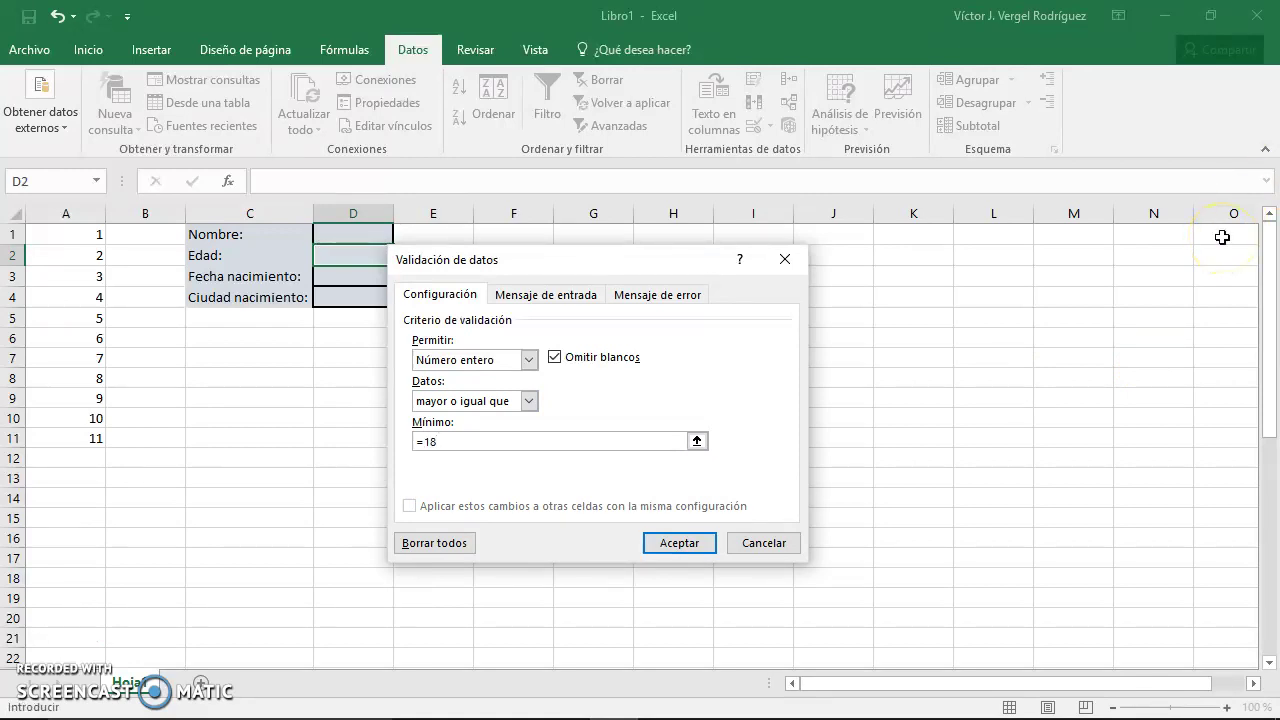
{"action": "left_click_drag", "start_coordinate": [688, 259], "coordinate": [761, 208]}
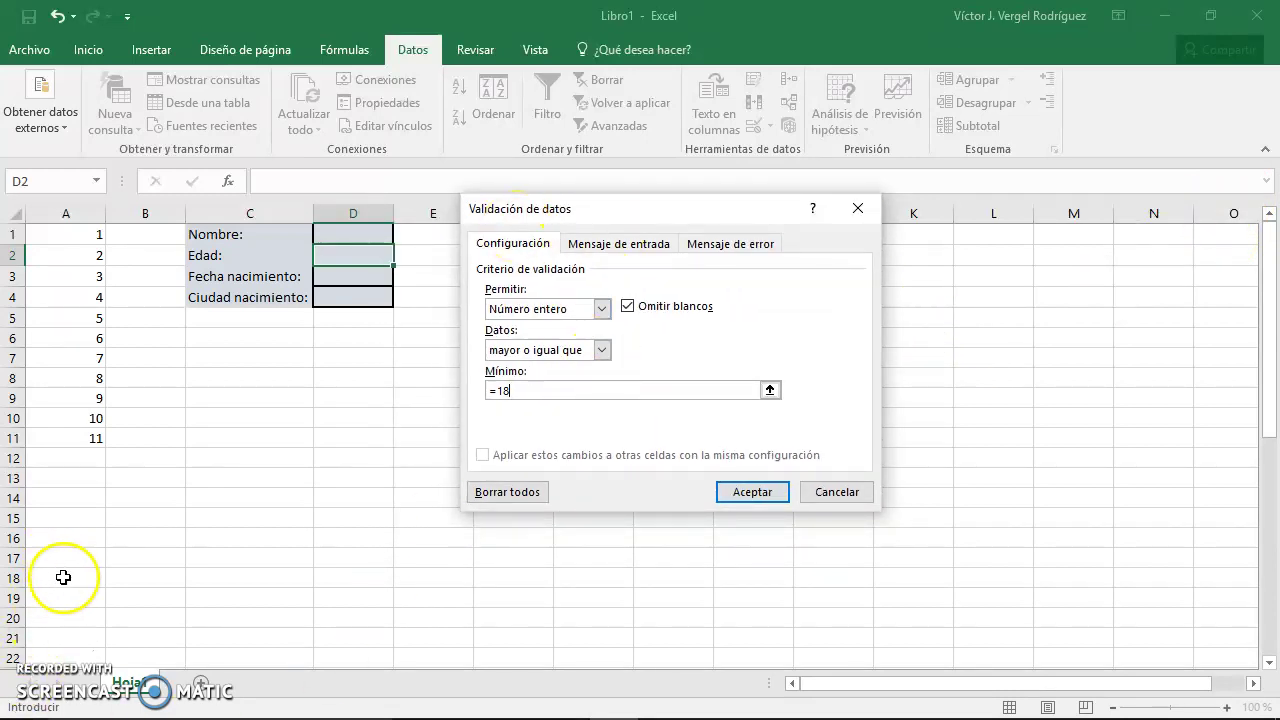
{"action": "double_click", "coordinate": [500, 391]}
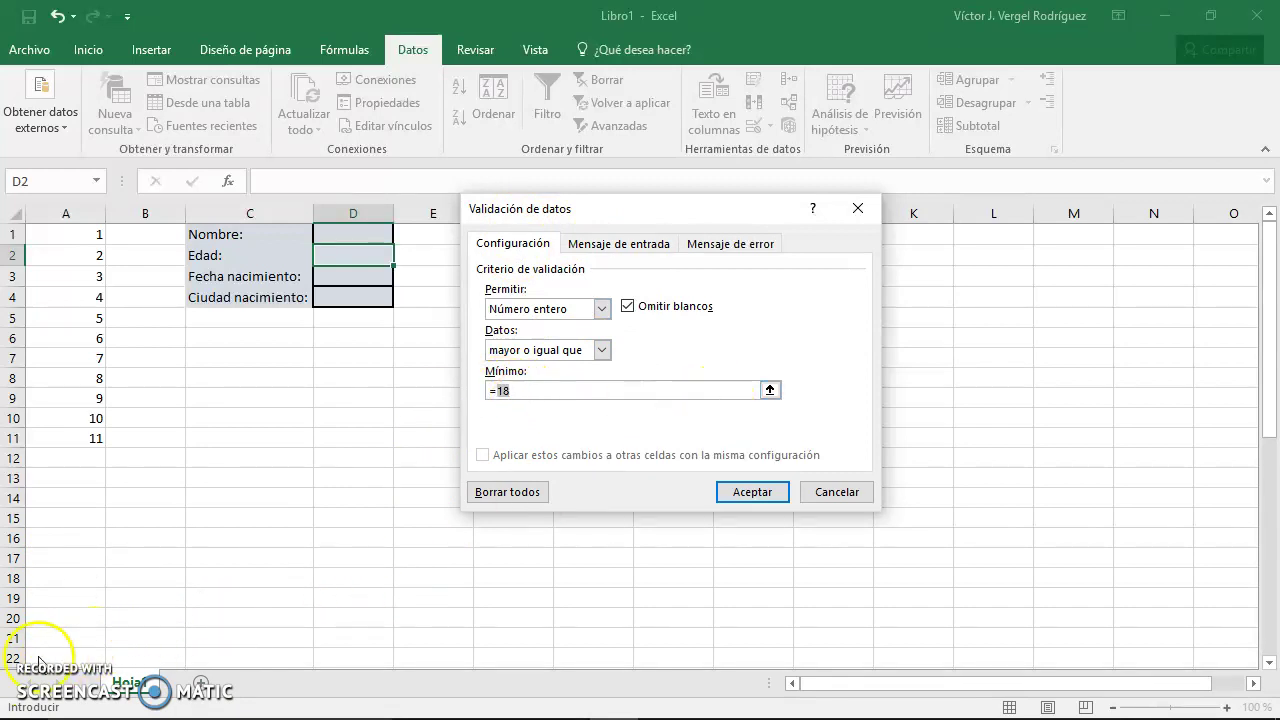
{"action": "key", "text": "Return"}
{"action": "type", "text": "18"}
{"action": "left_click", "coordinate": [381, 250]}
- Add an input message titled 'Aviso a navegantes' asking for a number of 18 or more
{"action": "left_click", "coordinate": [771, 127]}
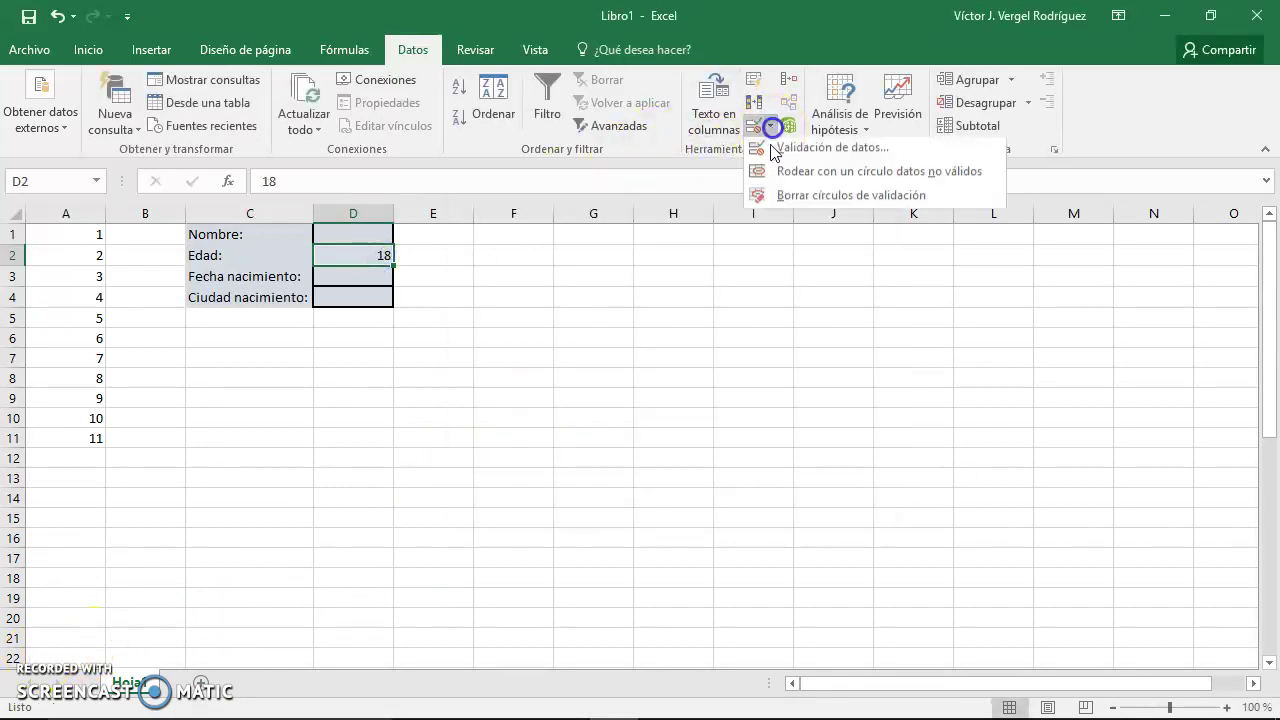
{"action": "left_click", "coordinate": [782, 150]}
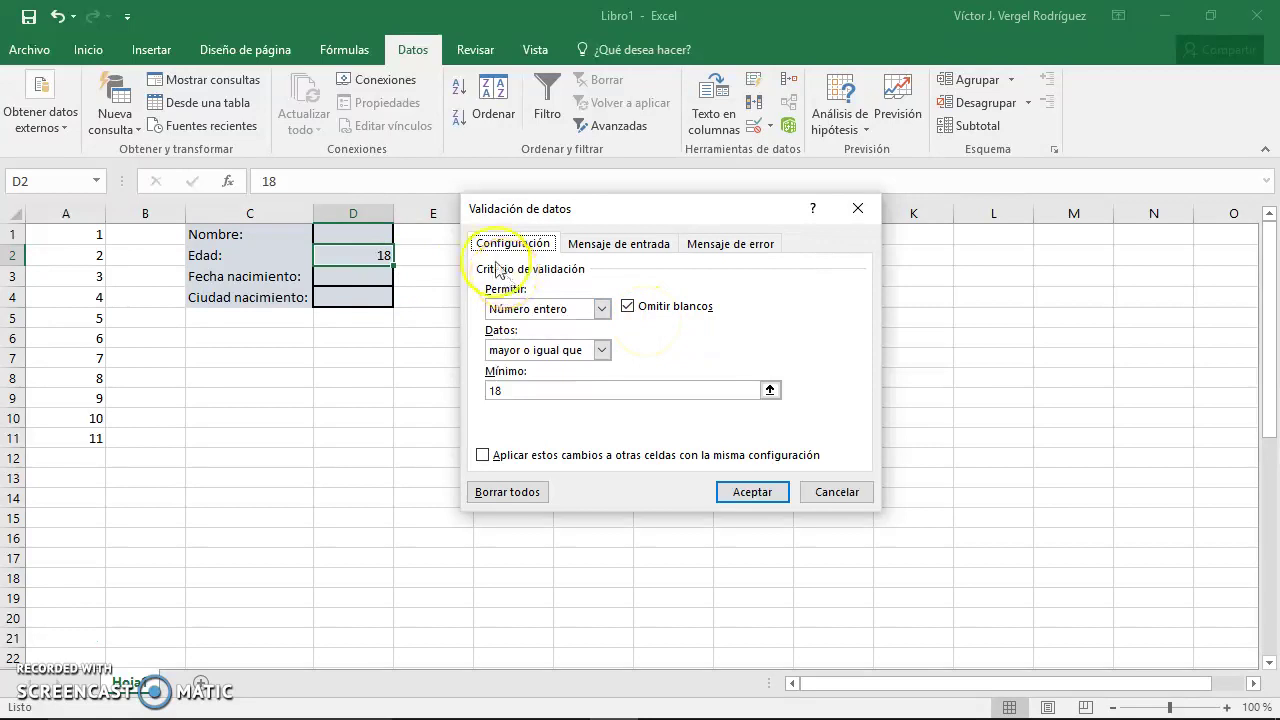
{"action": "left_click", "coordinate": [608, 246]}
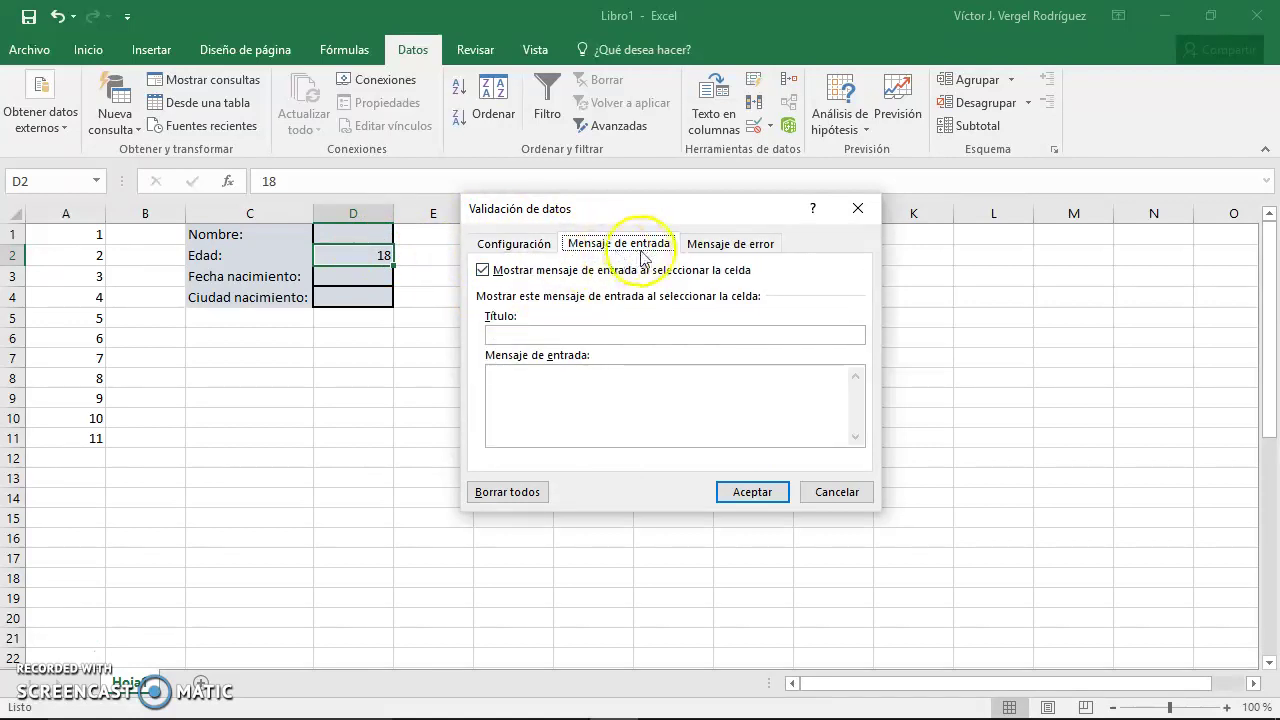
{"action": "left_click", "coordinate": [625, 335]}
{"action": "type", "text": "Aviso a nav"}
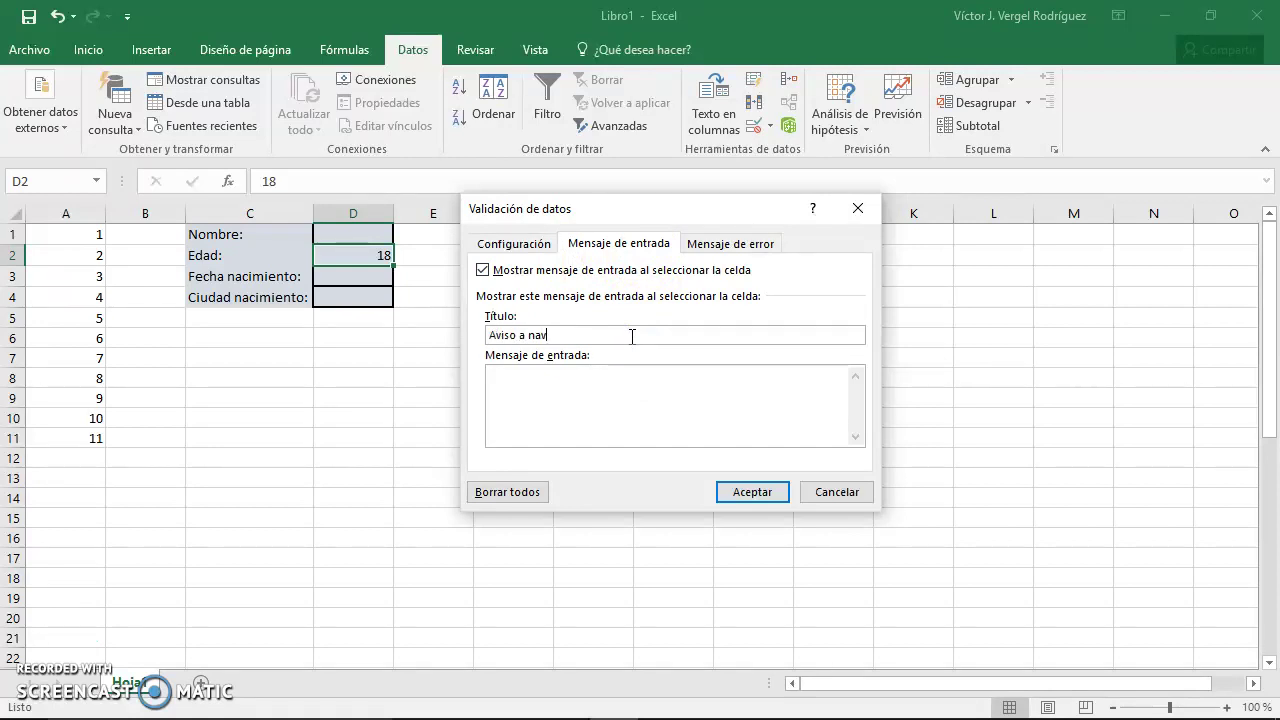
{"action": "type", "text": "egante"}
{"action": "type", "text": "s"}
{"action": "key", "text": "Tab"}
{"action": "type", "text": "Por v"}
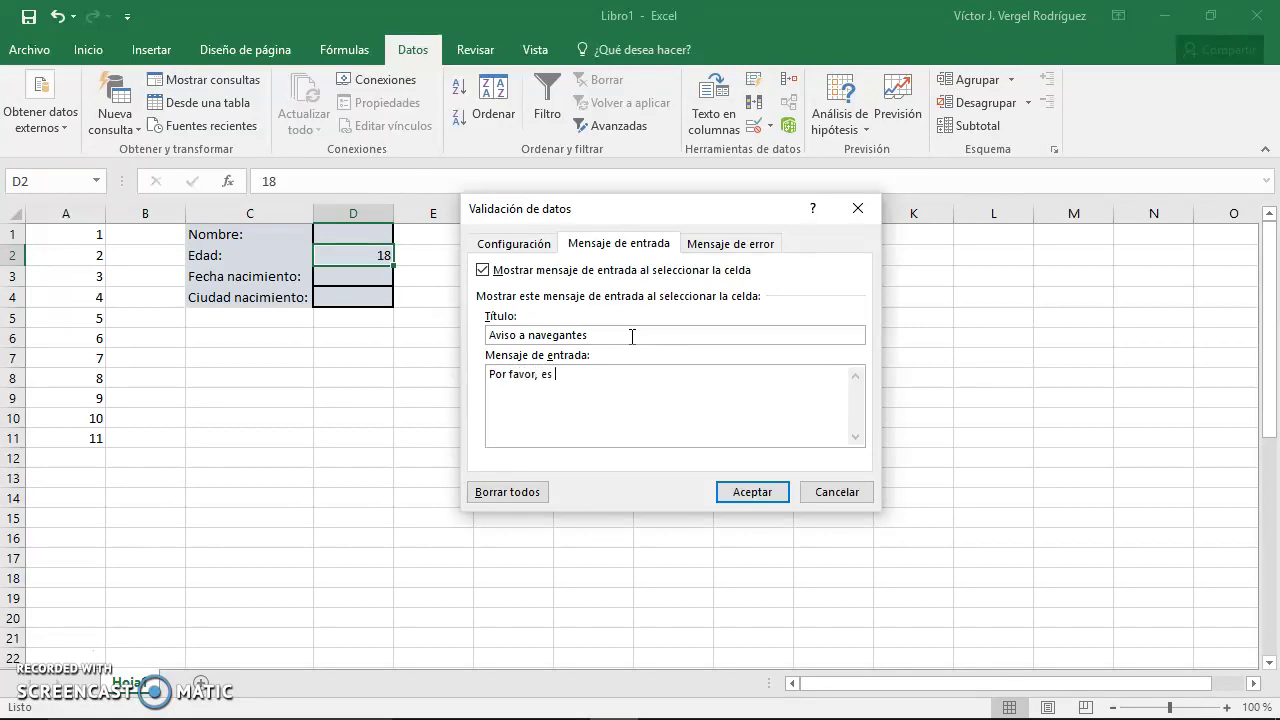
{"action": "type", "text": "debes insertar un n"}
{"action": "type", "text": "úmero mayor que 18"}
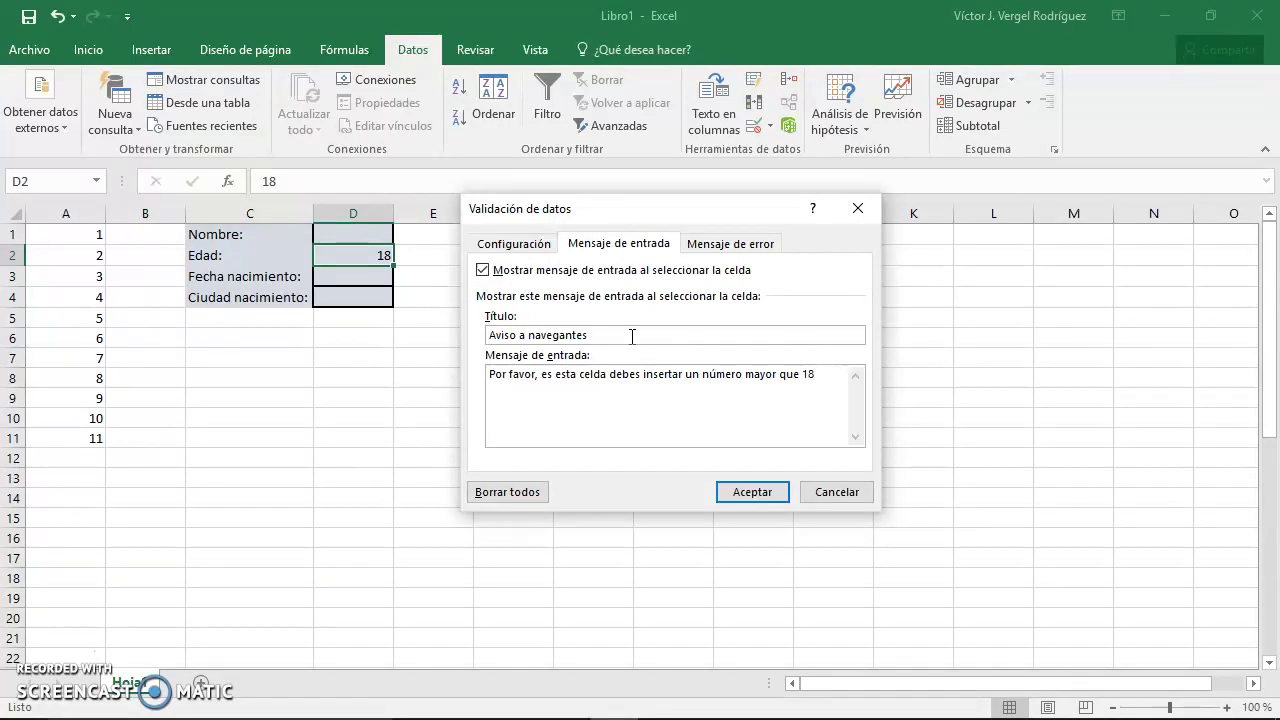
{"action": "type", "text": "o igual"}
- Add a Stop error alert titled 'Error. Eres un zote' requiring 18 or more
{"action": "left_click", "coordinate": [722, 248]}
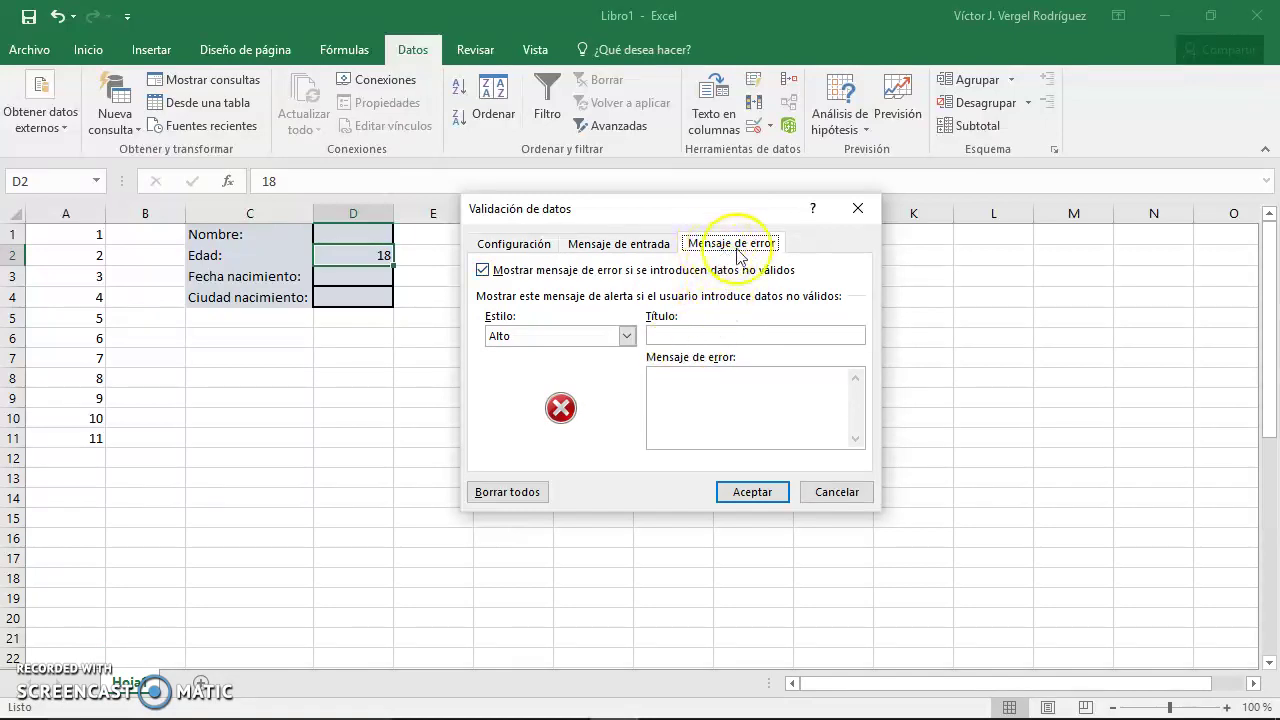
{"action": "left_click", "coordinate": [763, 334]}
{"action": "type", "text": "Te estaba diciendo que el núm"}
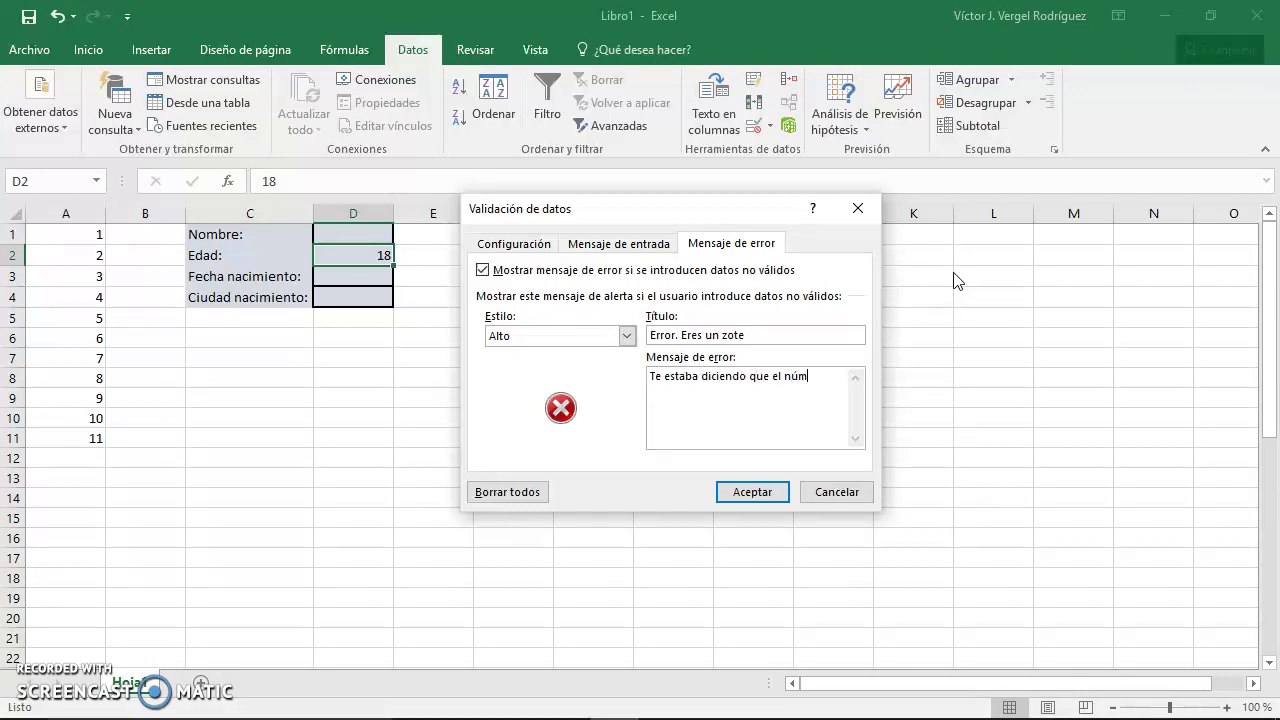
{"action": "type", "text": "ero "}
{"action": "type", "text": "e que ser may"}
{"action": "type", "text": "gual a"}
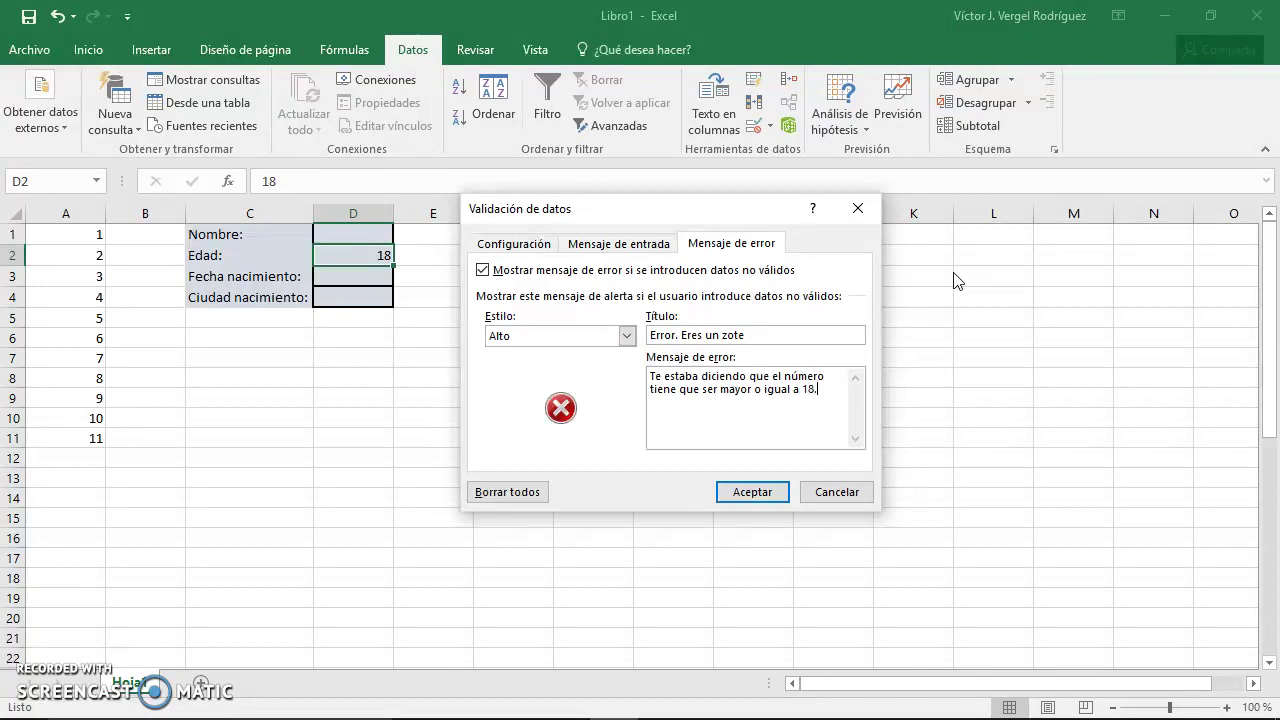
{"action": "left_click", "coordinate": [752, 491]}
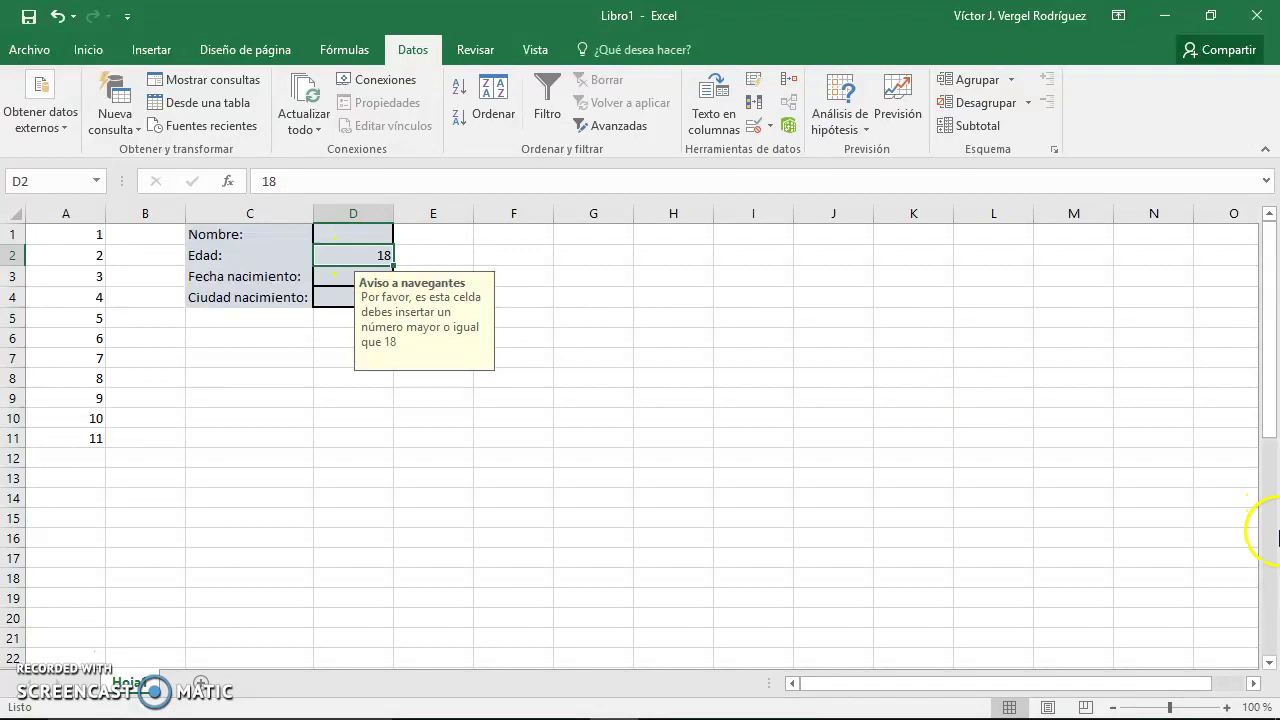
- Select the age cell D2 repeatedly to check that its input message appears
{"action": "left_click", "coordinate": [770, 438]}
{"action": "left_click", "coordinate": [361, 255]}
{"action": "left_click", "coordinate": [543, 386]}
{"action": "left_click", "coordinate": [361, 255]}
{"action": "left_click", "coordinate": [491, 331]}
{"action": "left_click", "coordinate": [360, 255]}
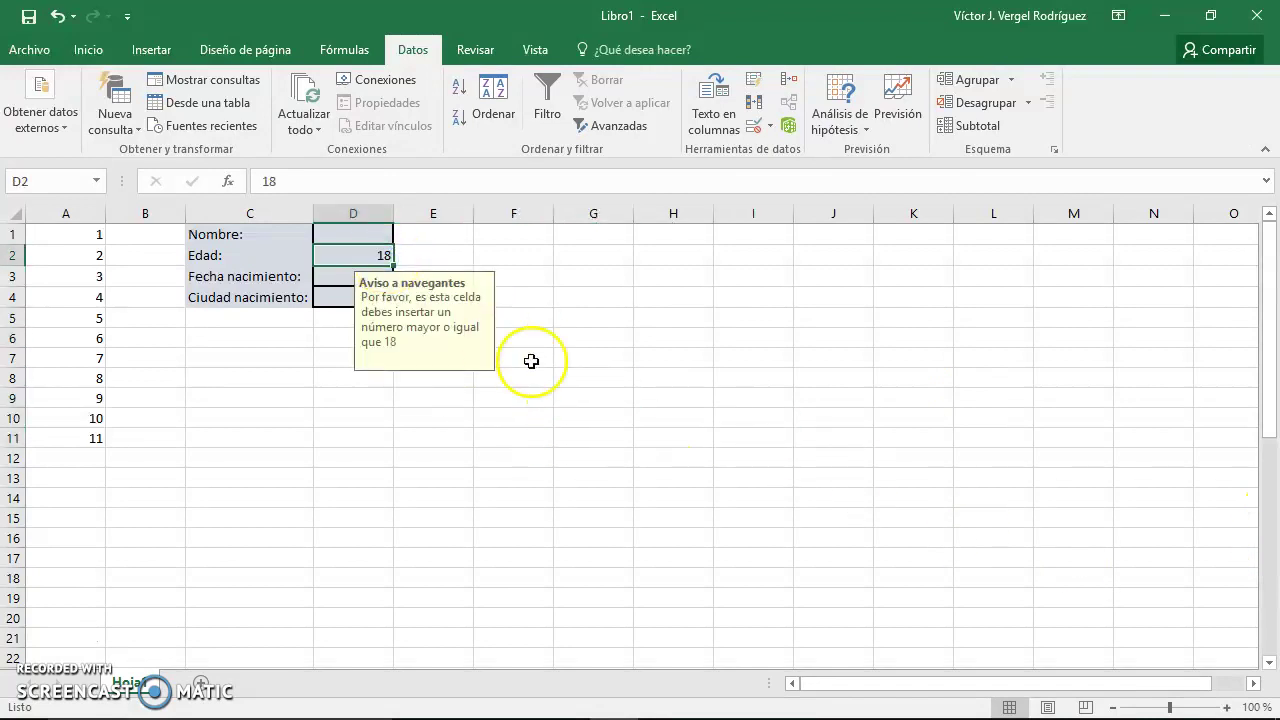
{"action": "left_click", "coordinate": [590, 390]}
{"action": "left_click_drag", "start_coordinate": [334, 234], "coordinate": [352, 255]}
{"action": "left_click", "coordinate": [440, 258]}
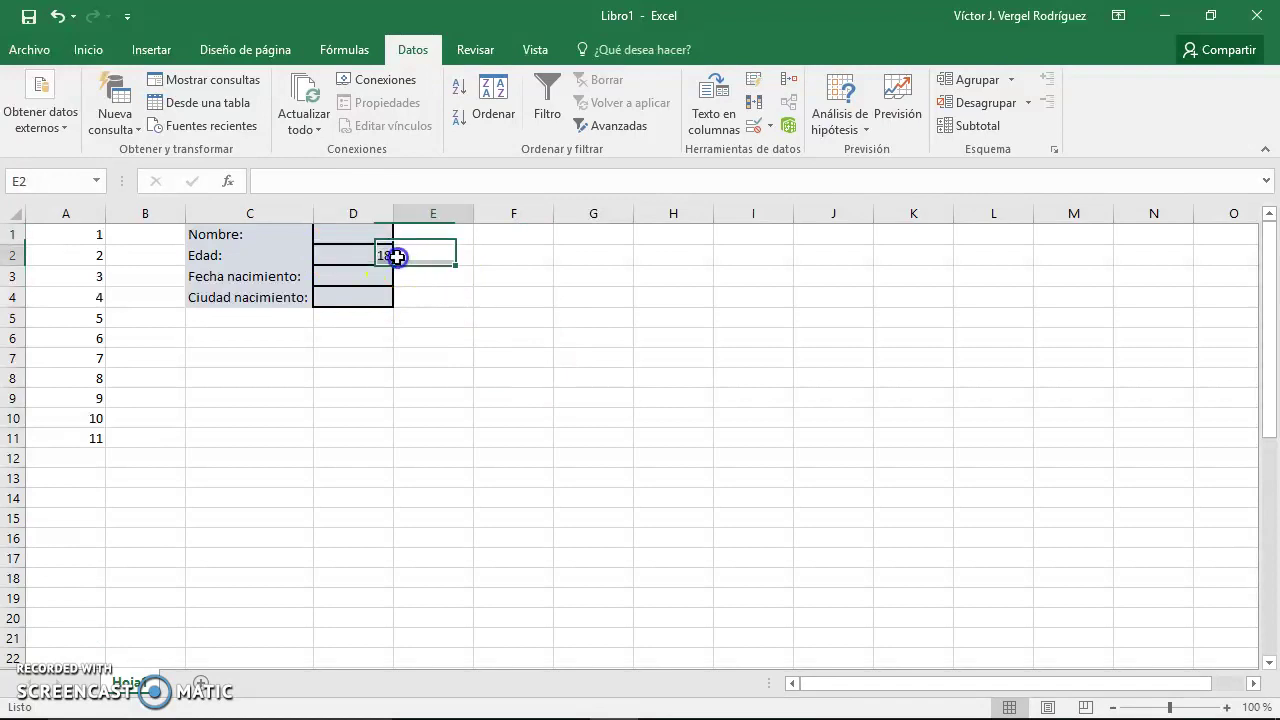
{"action": "left_click", "coordinate": [380, 255]}
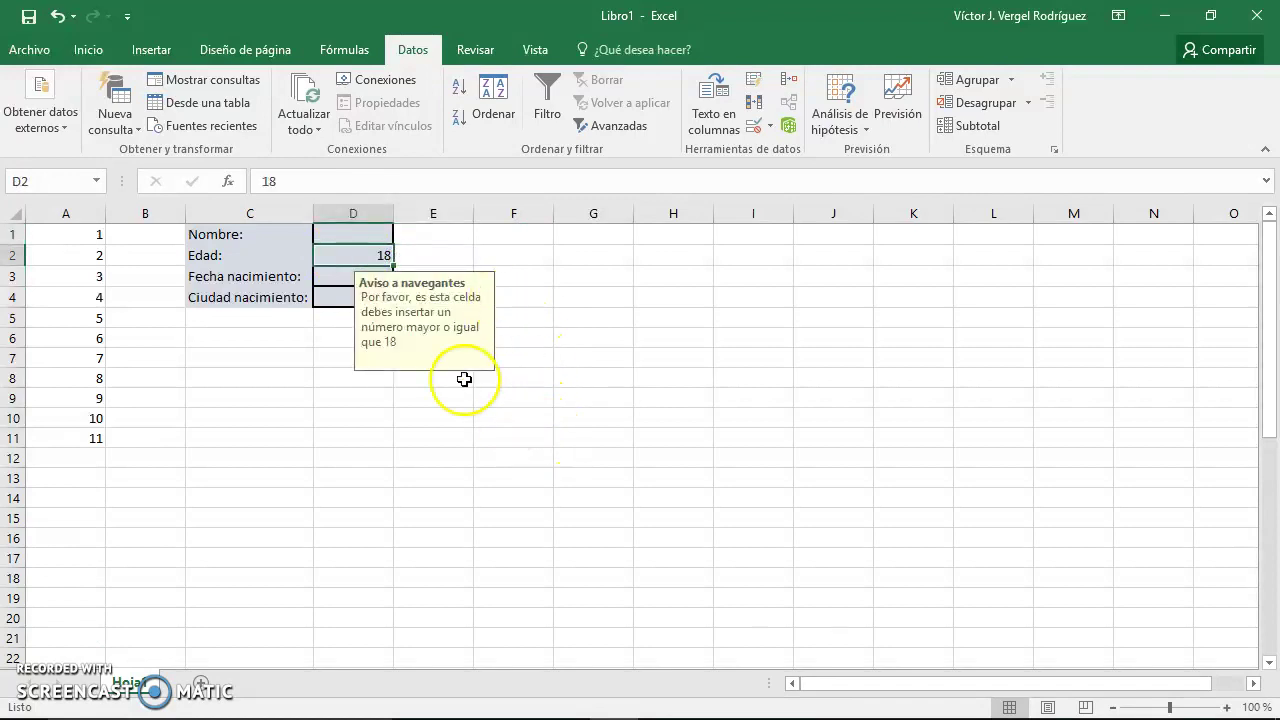
- Enter 5 in D2, see the 'Eres un zote' error, retry, and enter 18 instead
{"action": "mouse_move", "coordinate": [1262, 710]}
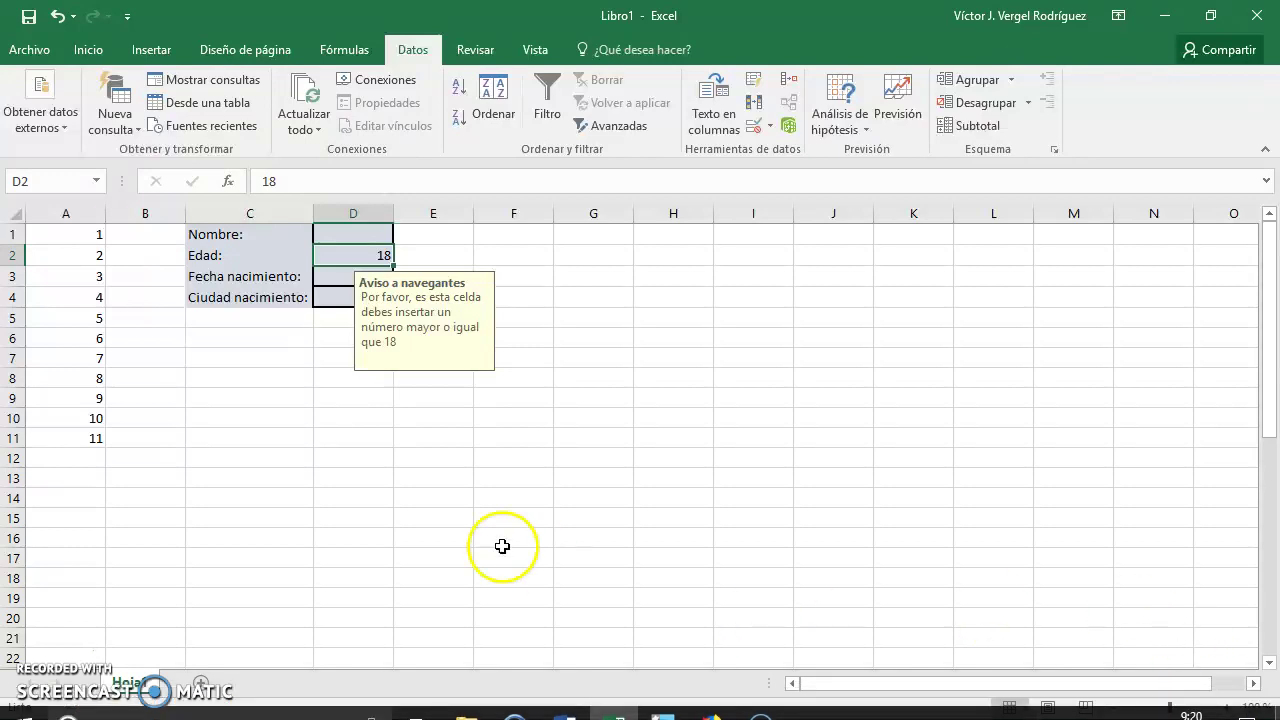
{"action": "type", "text": "5"}
{"action": "key", "text": "Return"}
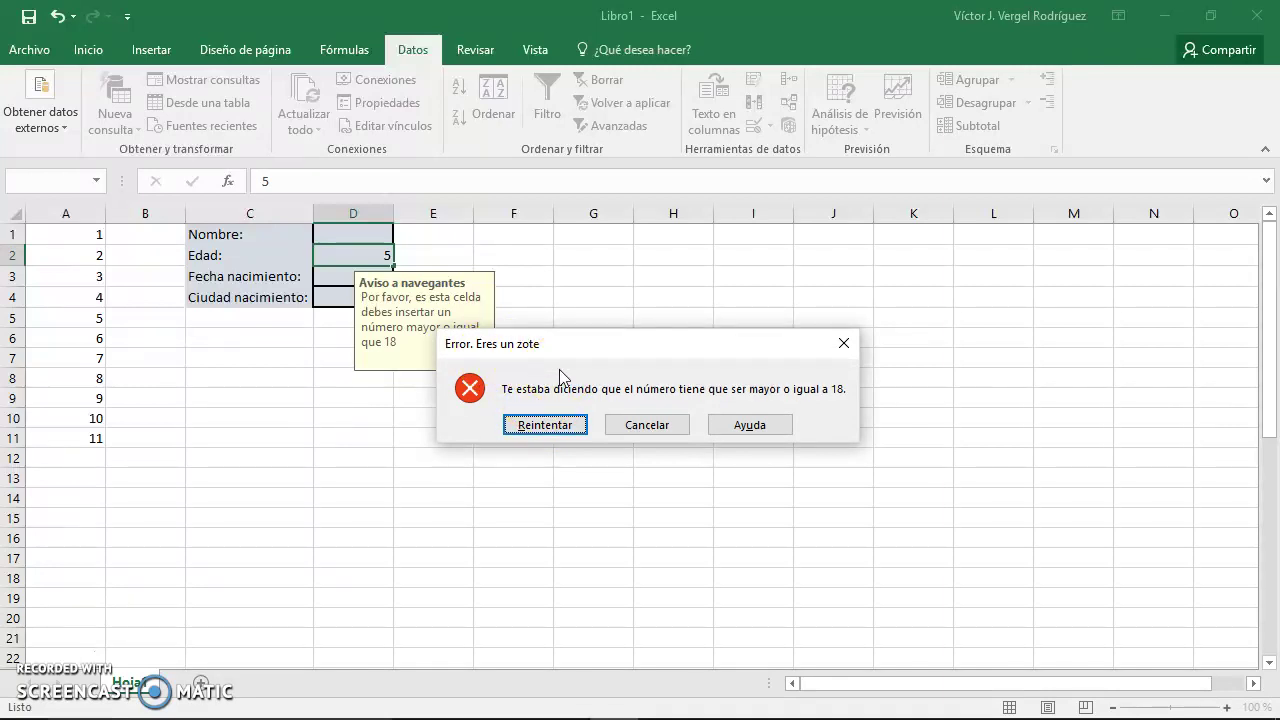
{"action": "left_click", "coordinate": [520, 425]}
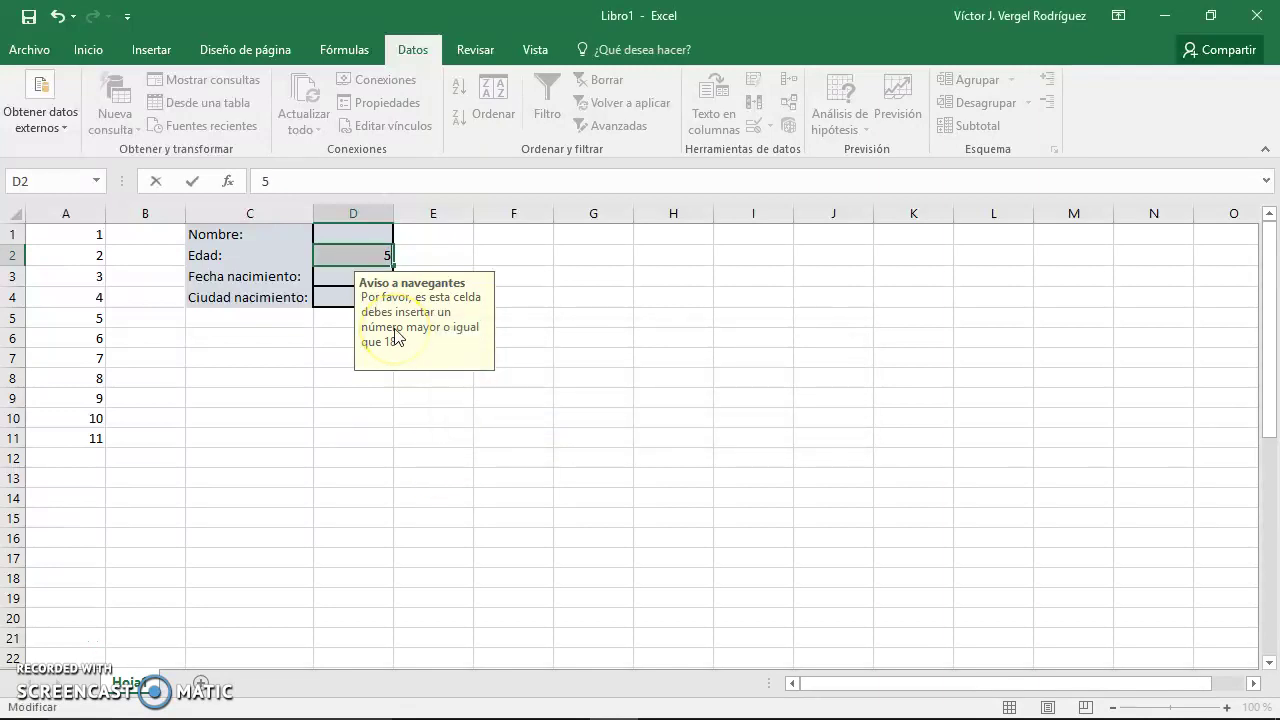
{"action": "type", "text": "18"}
{"action": "key", "text": "Return"}
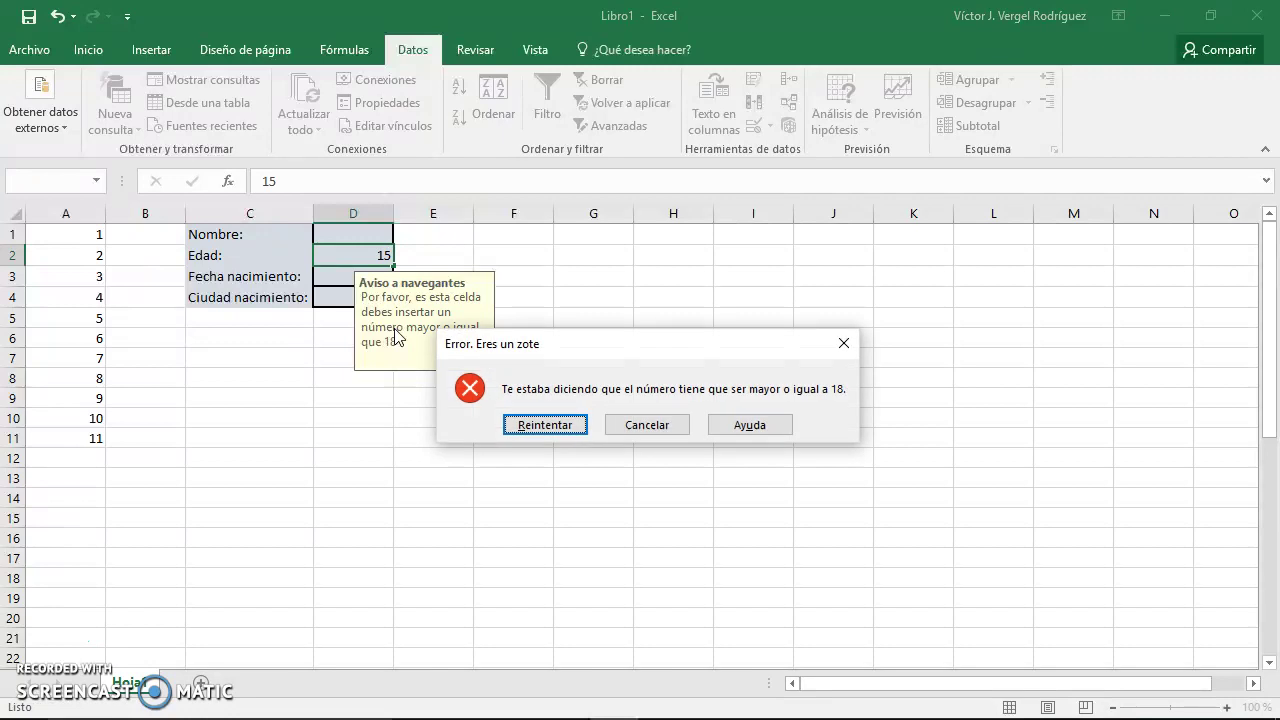
{"action": "key", "text": "Escape"}
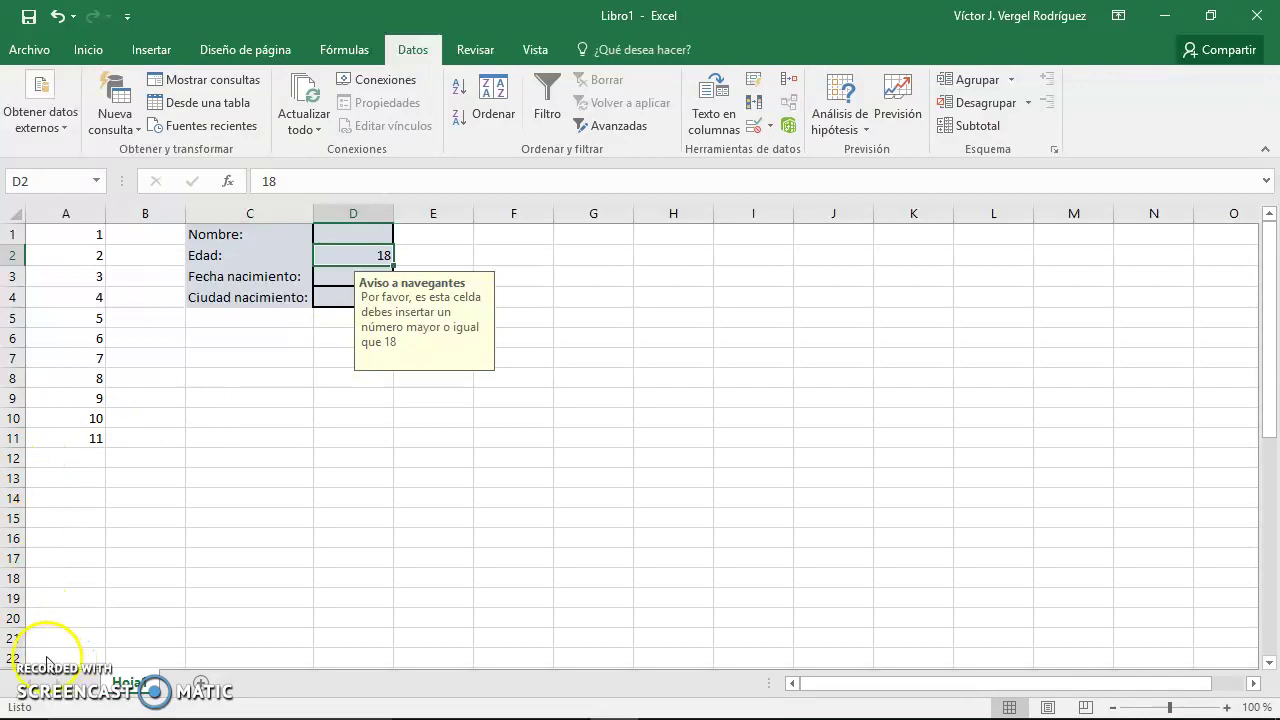
{"action": "key", "text": "Return"}
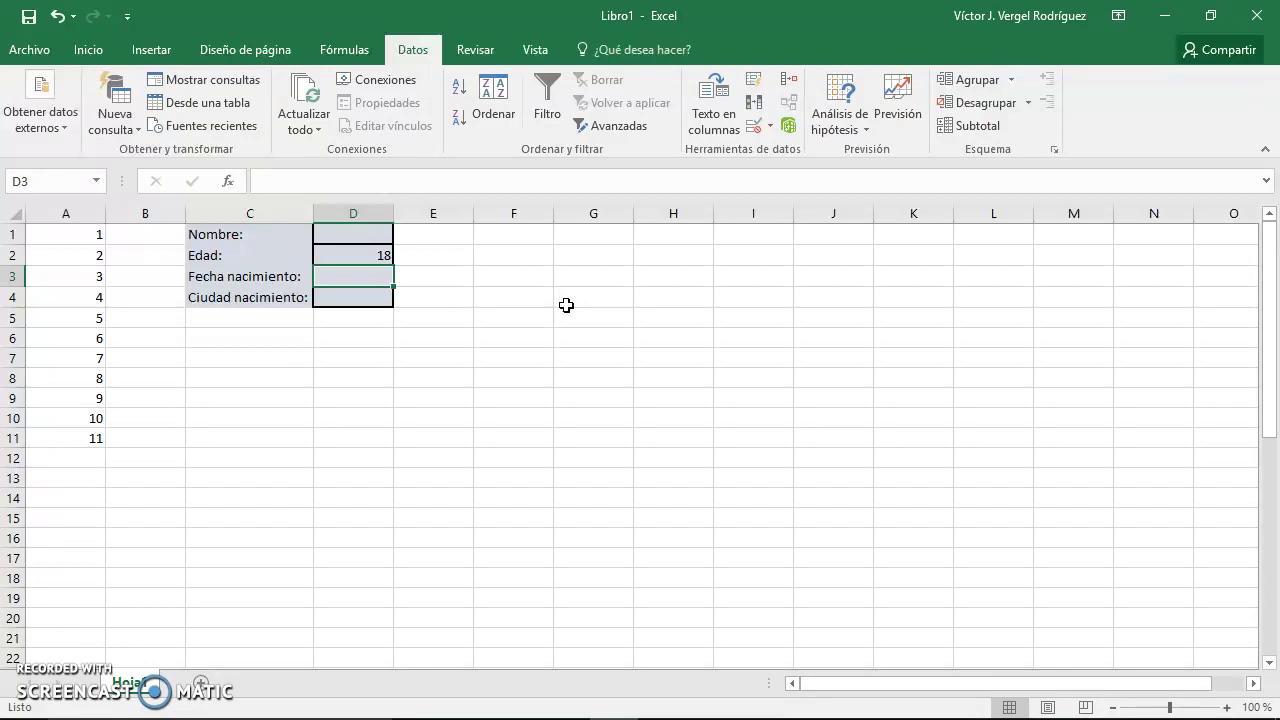
- Give D4 a Lista validation with source range =$K$1:$K$6 selected from column K
{"action": "left_click", "coordinate": [354, 297]}
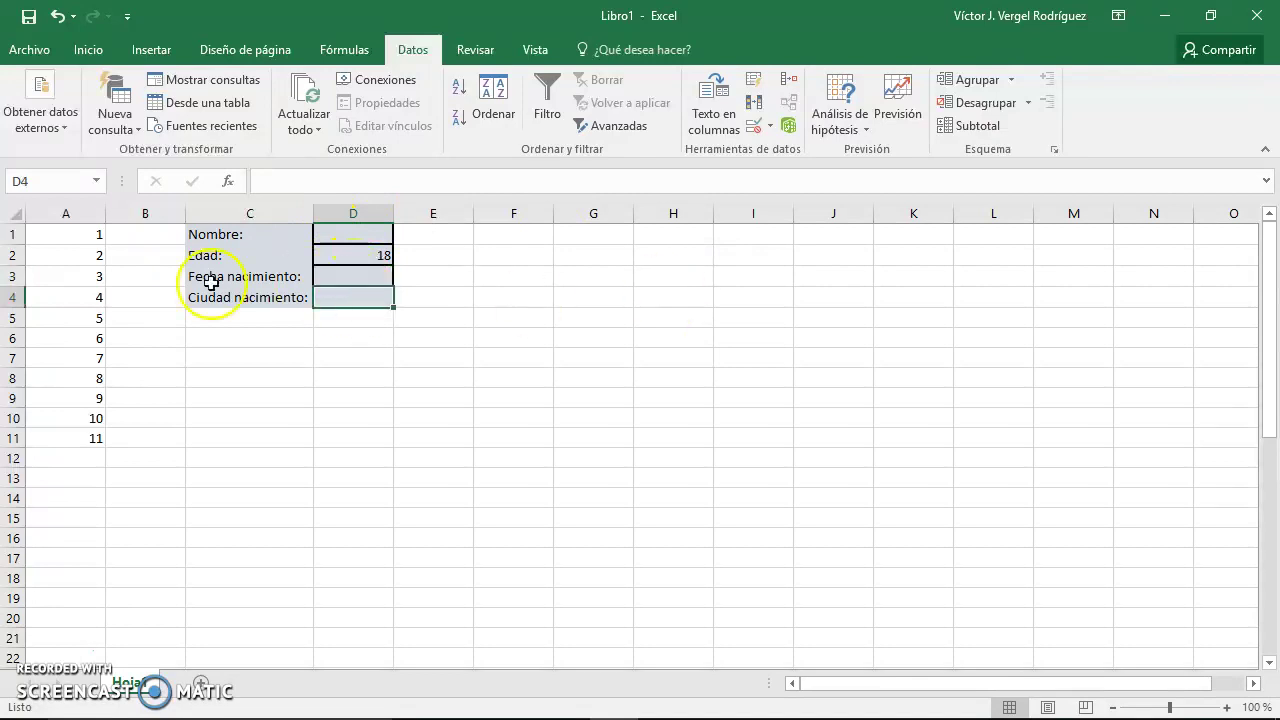
{"action": "left_click", "coordinate": [771, 140]}
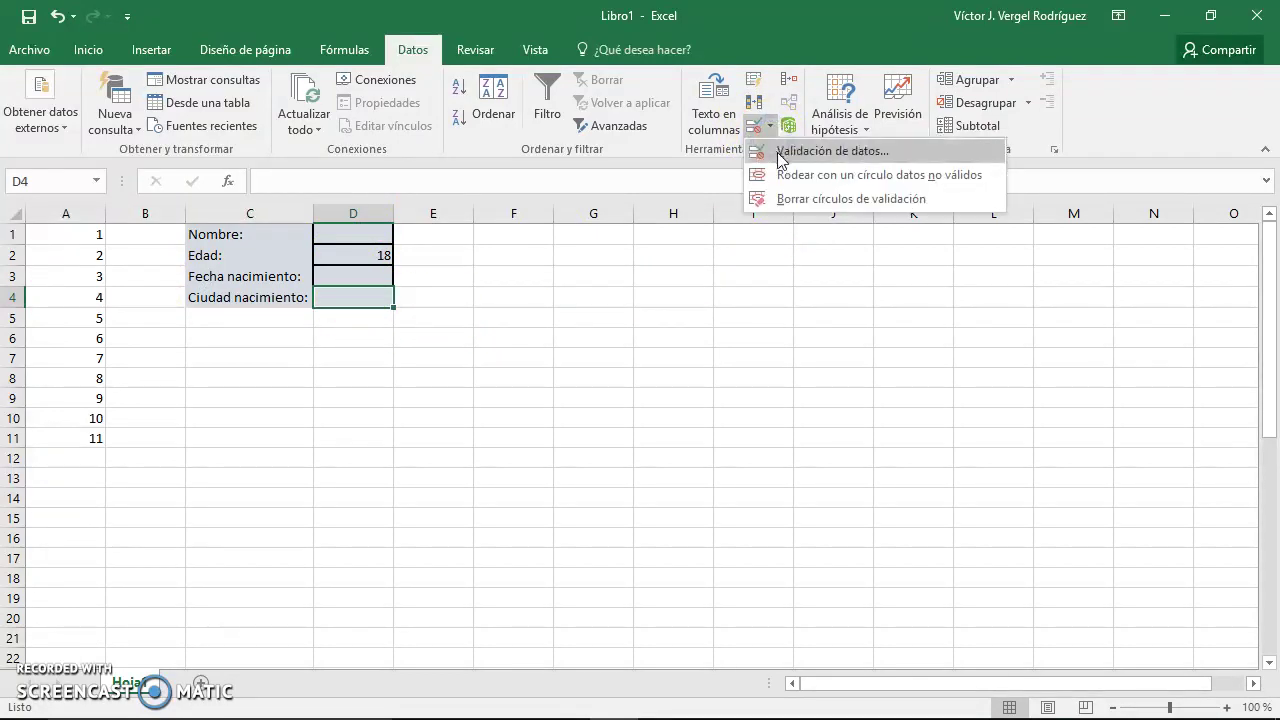
{"action": "left_click", "coordinate": [781, 160]}
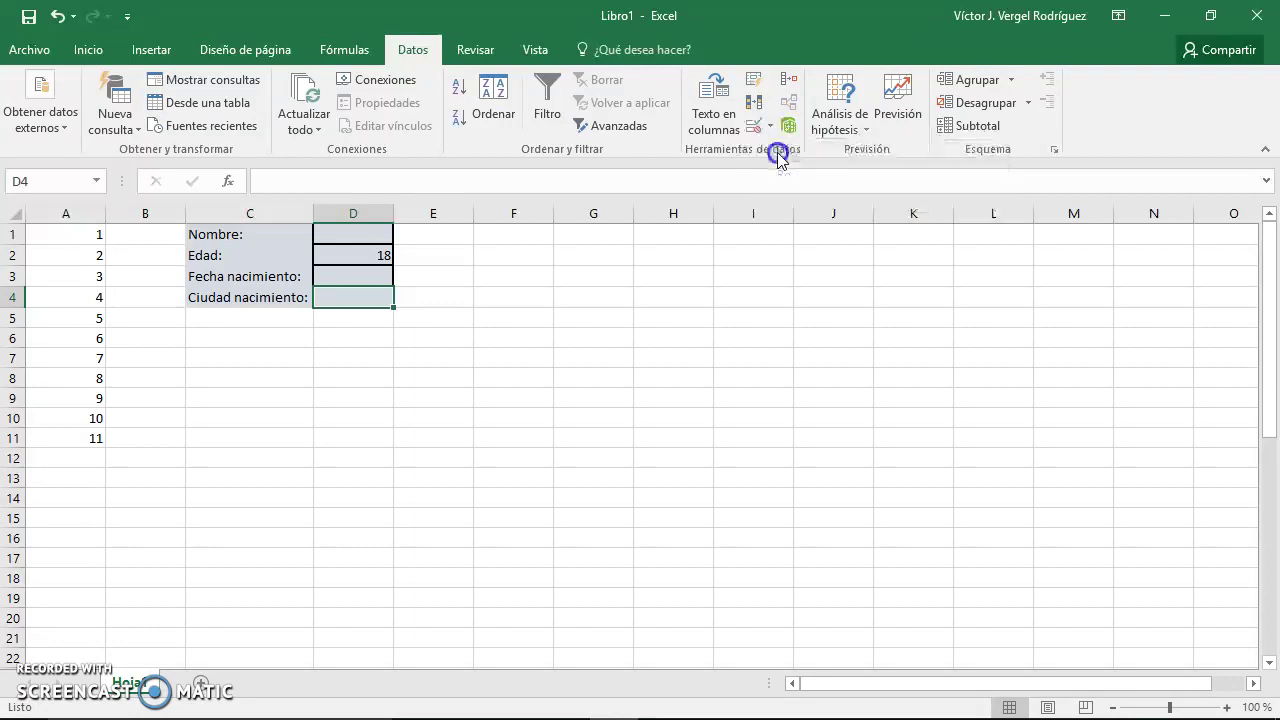
{"action": "left_click", "coordinate": [513, 243]}
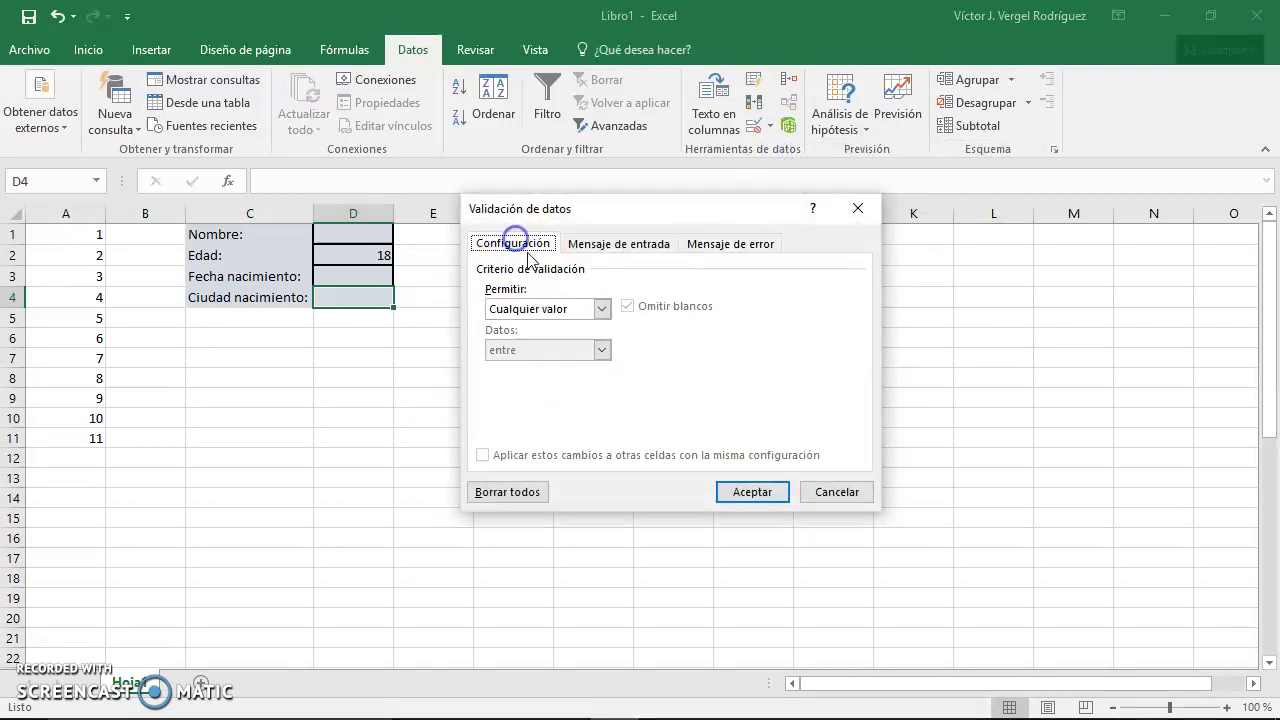
{"action": "left_click", "coordinate": [602, 309]}
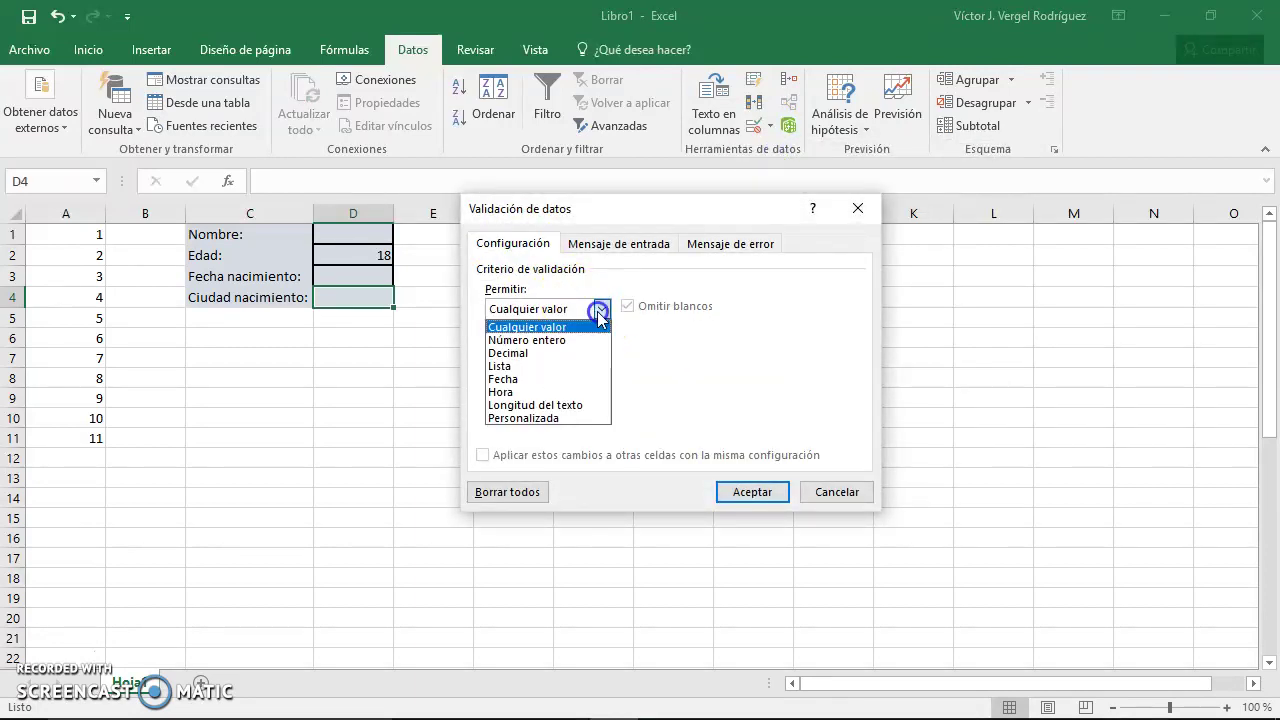
{"action": "left_click", "coordinate": [577, 366]}
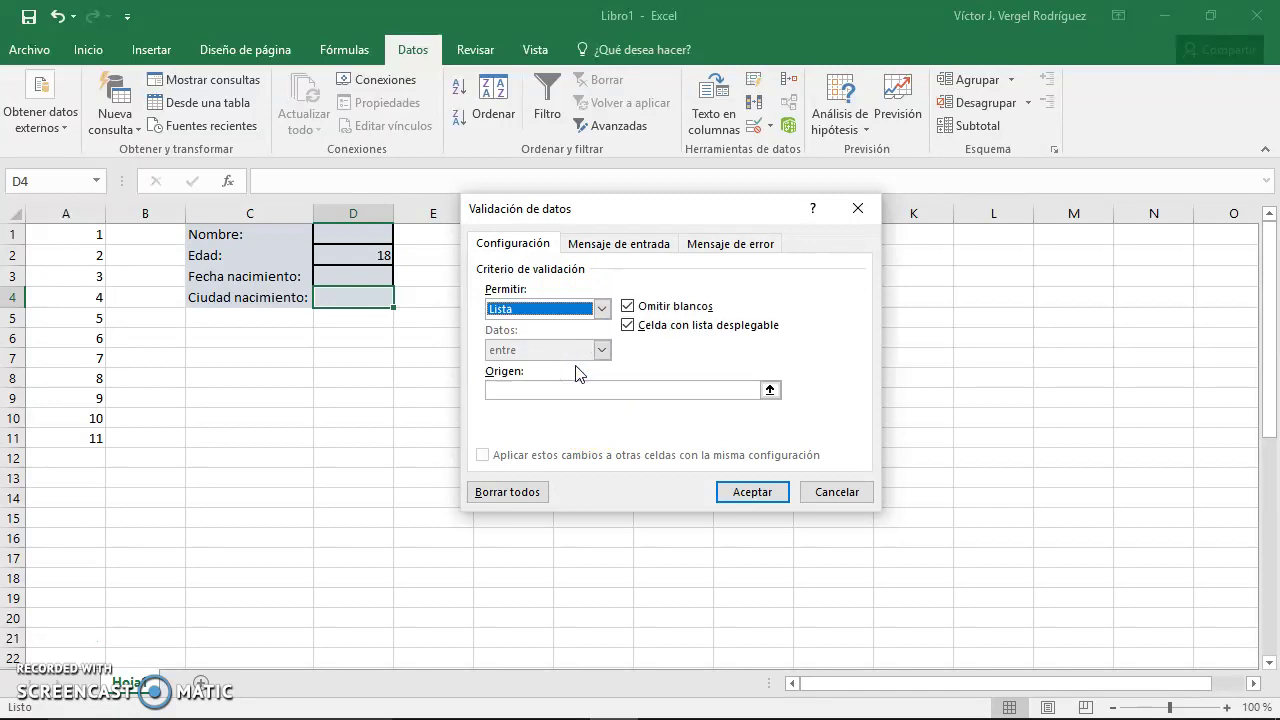
{"action": "left_click", "coordinate": [770, 391]}
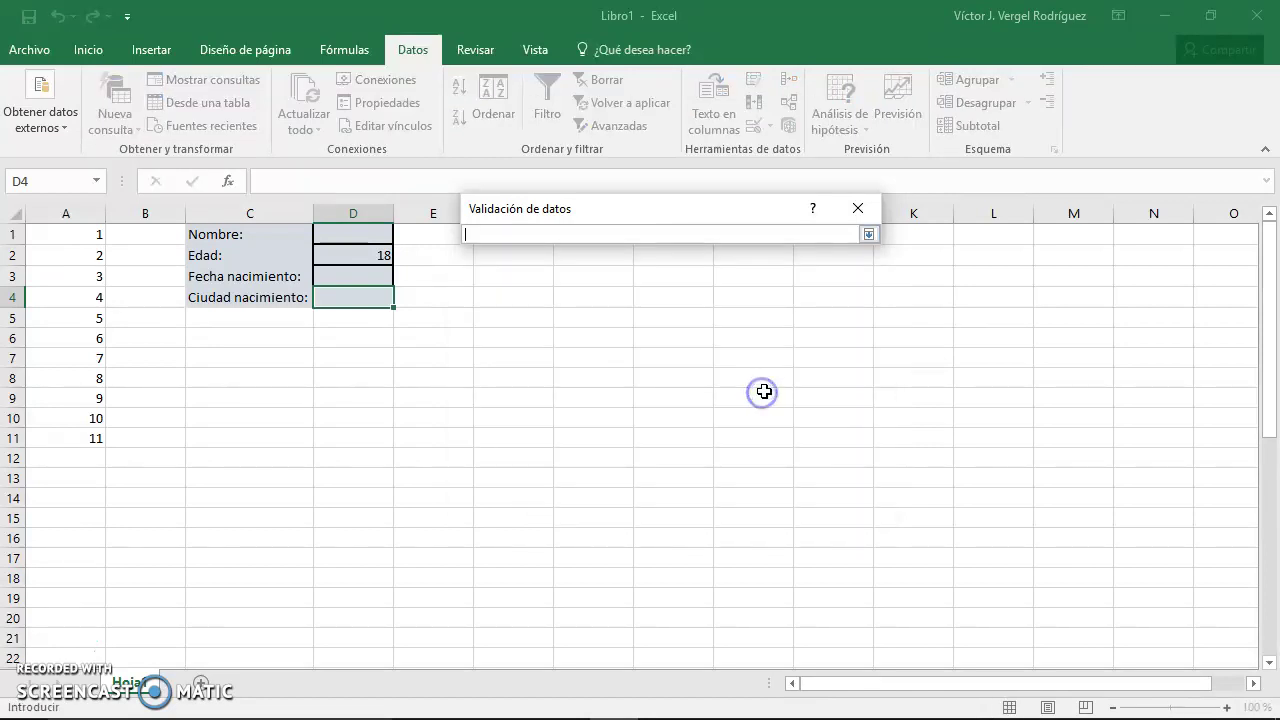
{"action": "mouse_move", "coordinate": [906, 234]}
{"action": "left_mouse_down"}
{"action": "mouse_move", "coordinate": [912, 352]}
{"action": "mouse_move", "coordinate": [912, 340]}
{"action": "left_mouse_up"}
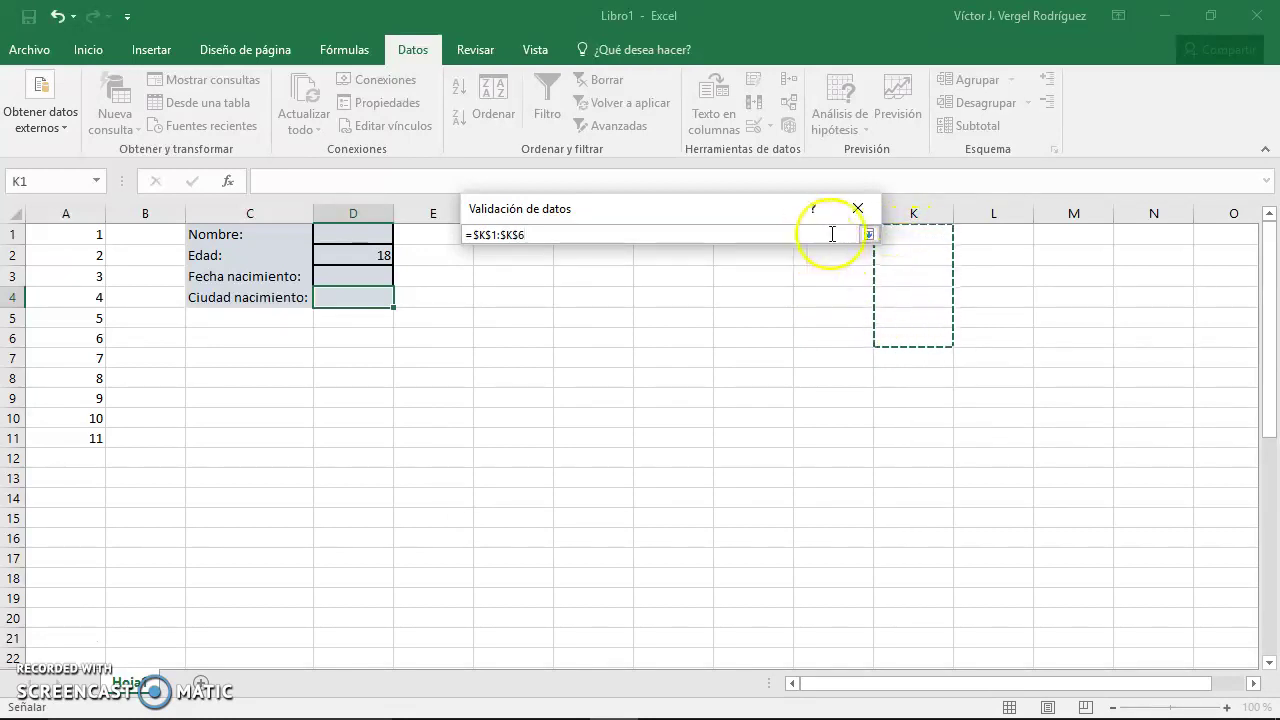
{"action": "left_click", "coordinate": [868, 234]}
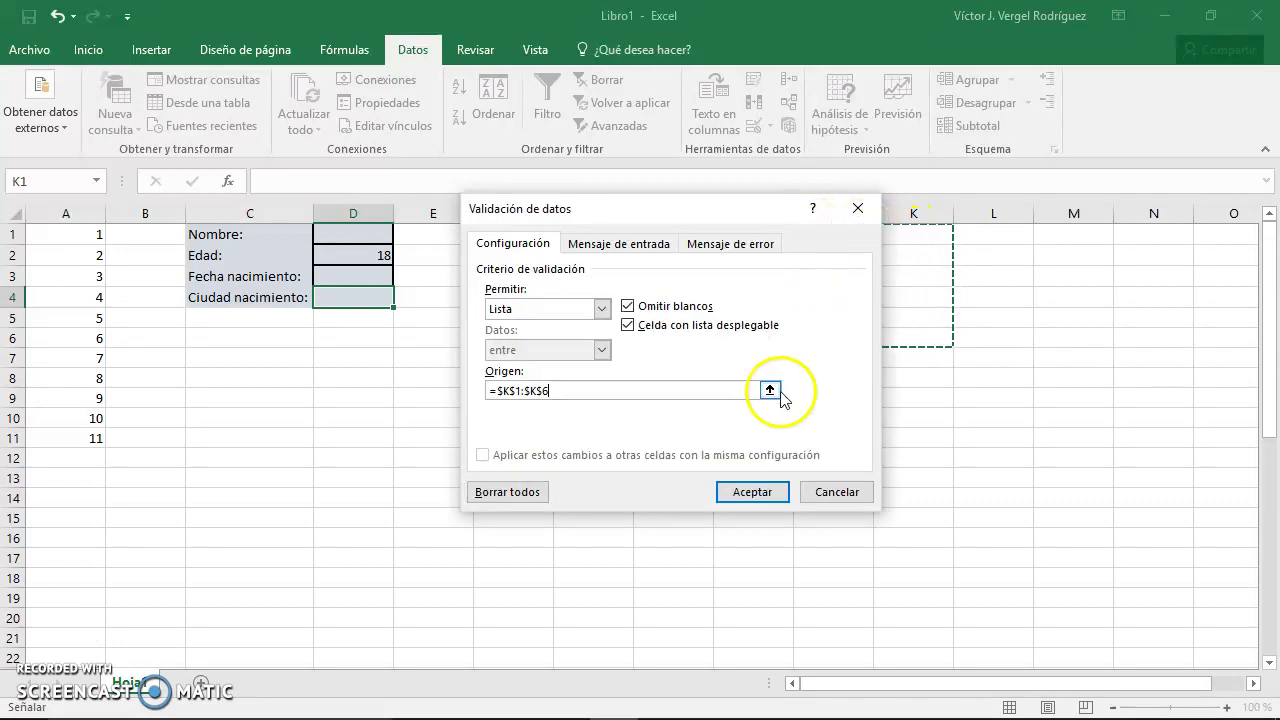
{"action": "left_click", "coordinate": [757, 492]}
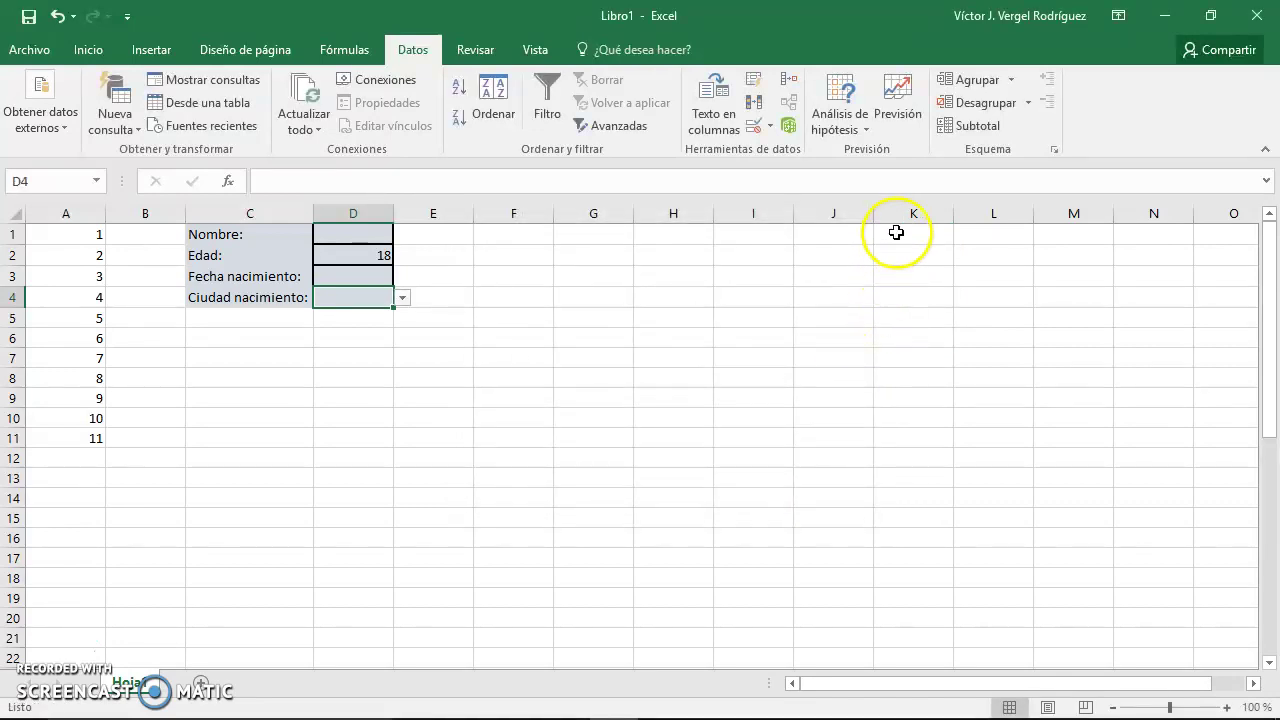
- Enter Valladolid, Burgos and Zamora in K1:K3
{"action": "left_click", "coordinate": [896, 232]}
{"action": "type", "text": "Valladoli"}
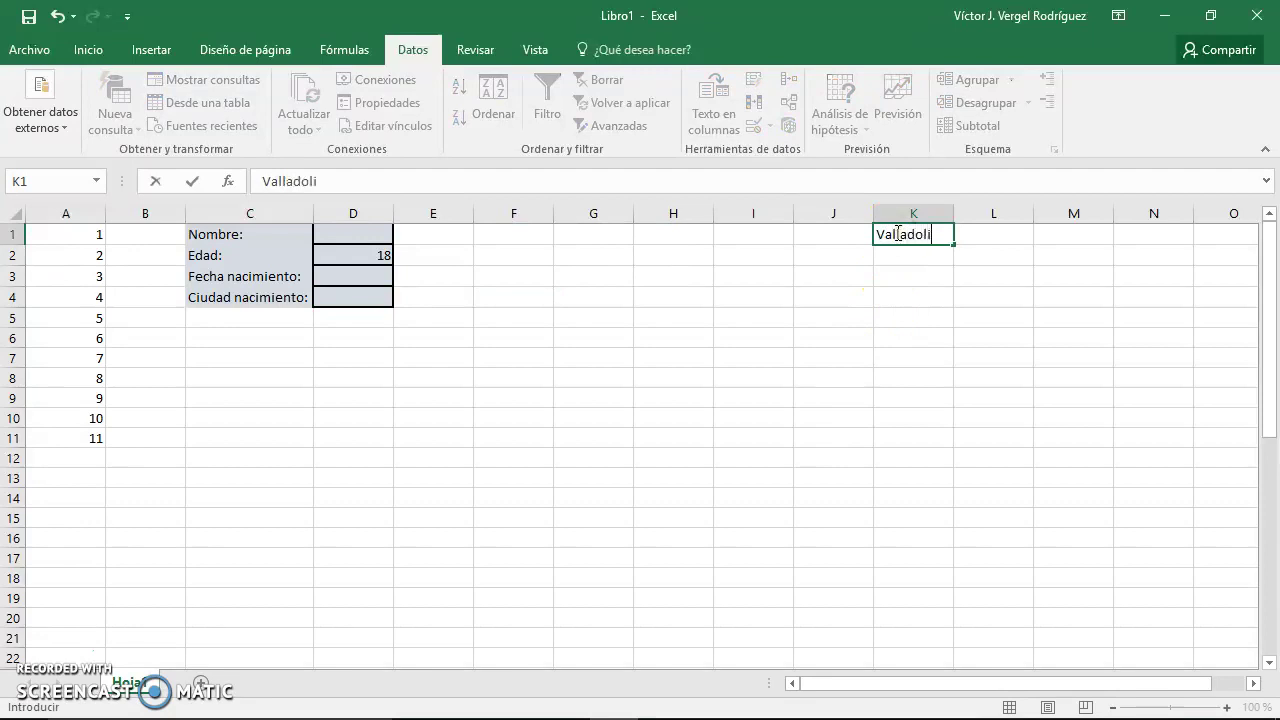
{"action": "type", "text": "d"}
{"action": "key", "text": "Return"}
{"action": "type", "text": "Bur"}
{"action": "key", "text": "BackSpace"}
{"action": "key", "text": "BackSpace"}
{"action": "type", "text": "urgos"}
{"action": "key", "text": "Return"}
{"action": "type", "text": "Zamora"}
{"action": "key", "text": "ctrl+Return"}
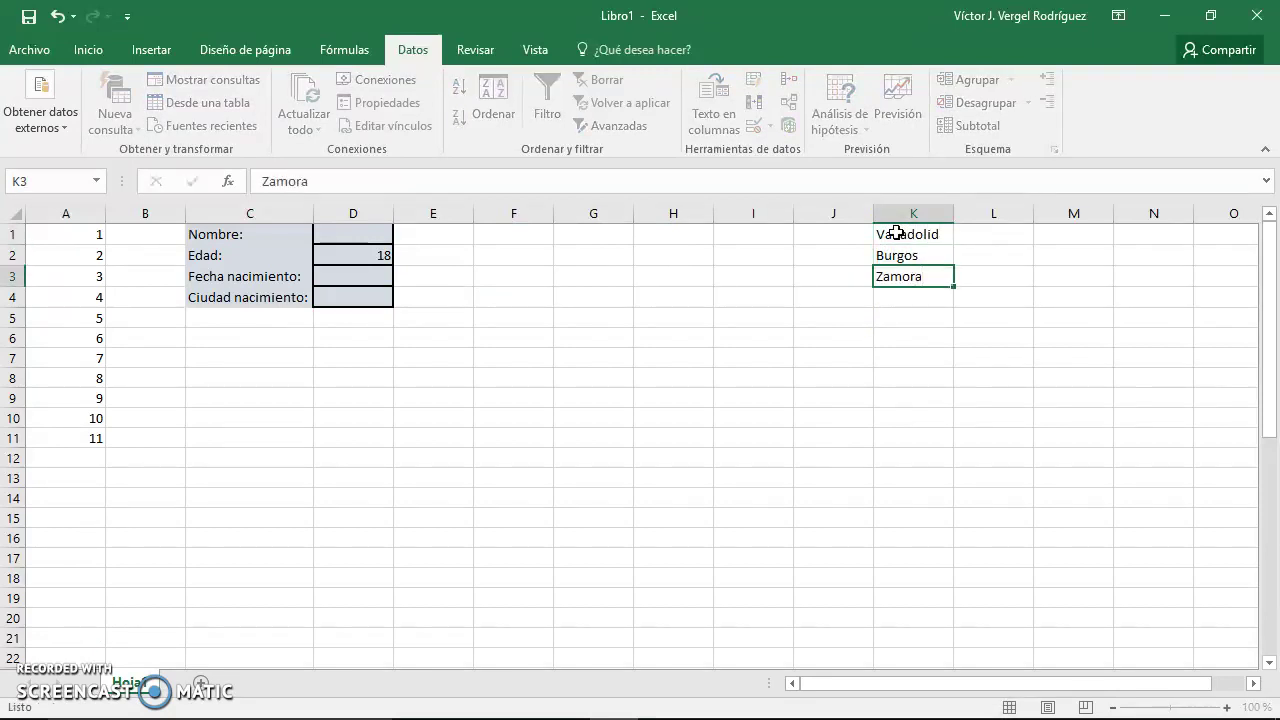
{"action": "key", "text": "Return"}
- Continue the list with León, Palencia, Segovia and Soria in K4:K7
{"action": "type", "text": "León"}
{"action": "key", "text": "Return"}
{"action": "type", "text": "Palenc"}
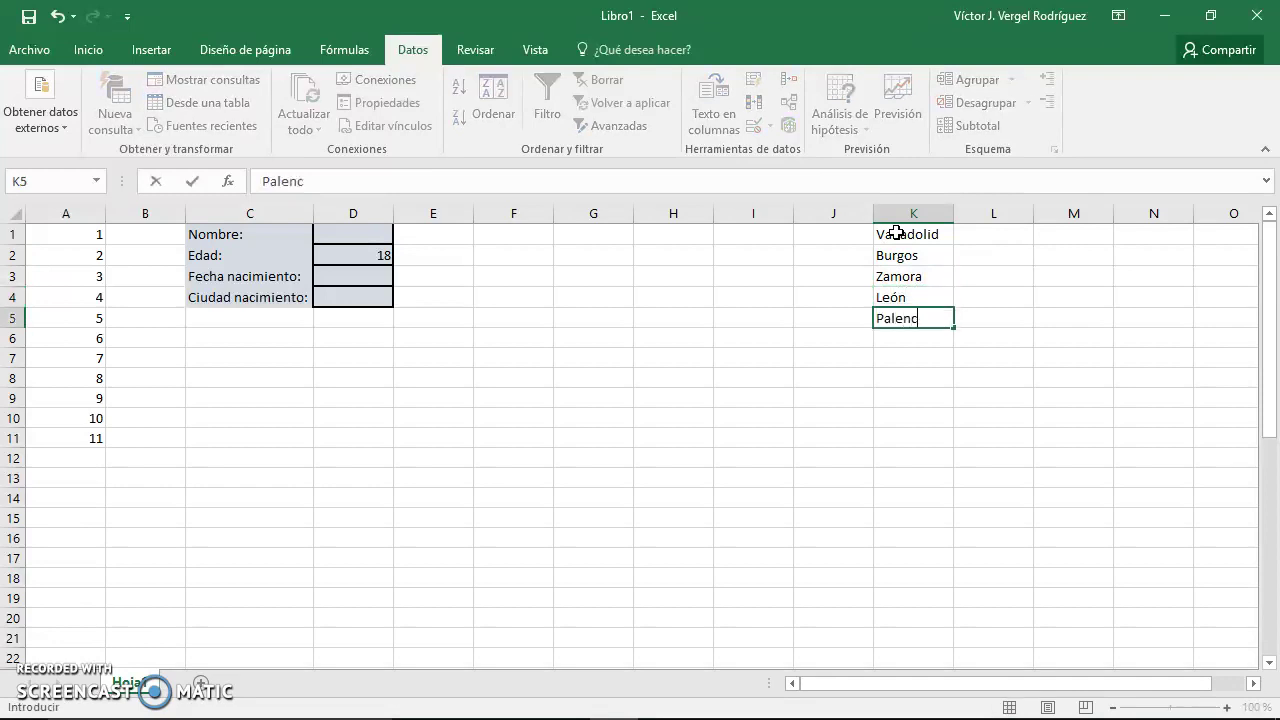
{"action": "type", "text": "ia"}
{"action": "key", "text": "Return"}
{"action": "type", "text": "Segovia"}
{"action": "key", "text": "Return"}
{"action": "type", "text": "Soria"}
{"action": "key", "text": "Return"}
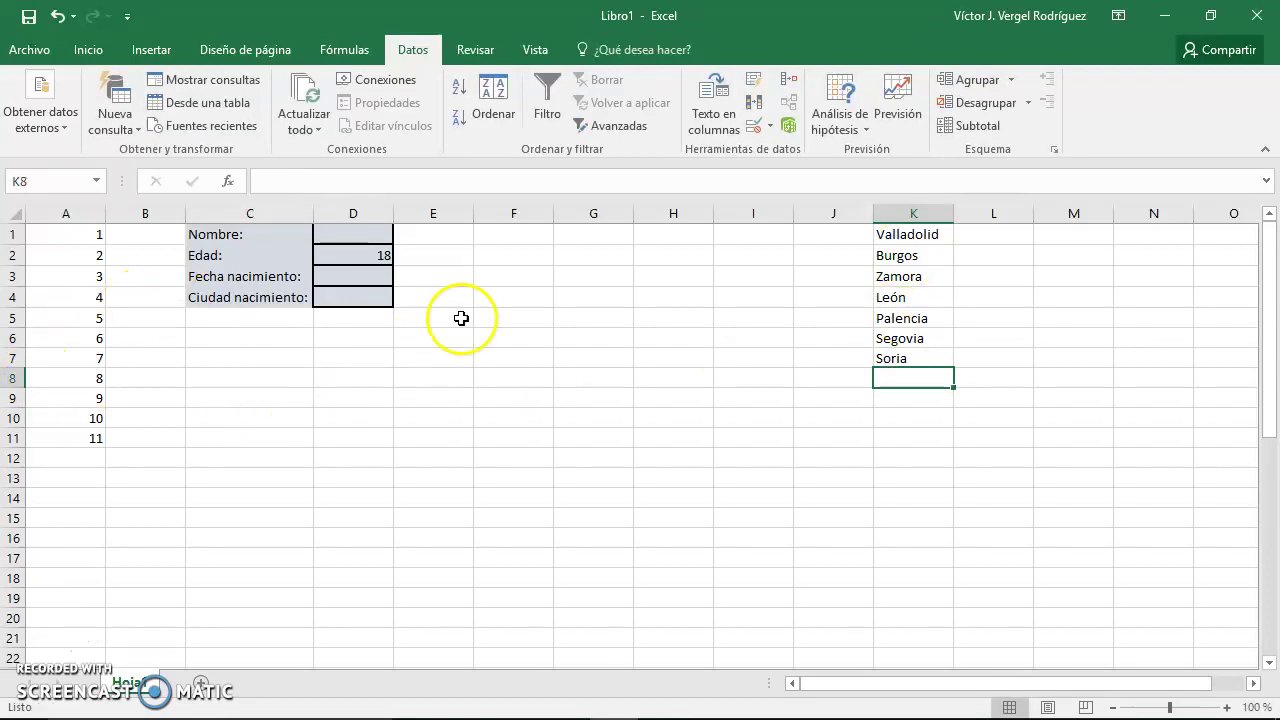
- Pick Burgos from D4's dropdown, then confirm the made-up text 'asdfasdf' is rejected and cancelled
{"action": "left_click", "coordinate": [370, 297]}
{"action": "left_click", "coordinate": [403, 299]}
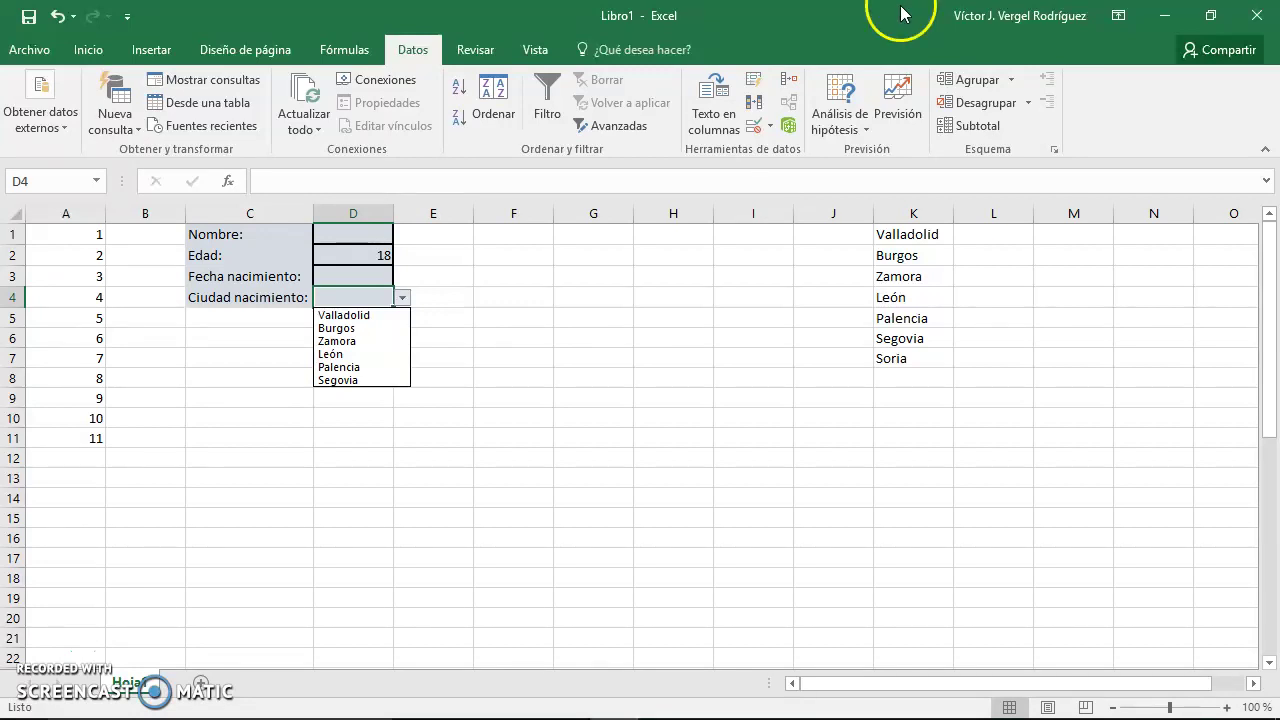
{"action": "left_click", "coordinate": [340, 329]}
{"action": "type", "text": "asdfasdf"}
{"action": "left_click", "coordinate": [397, 354]}
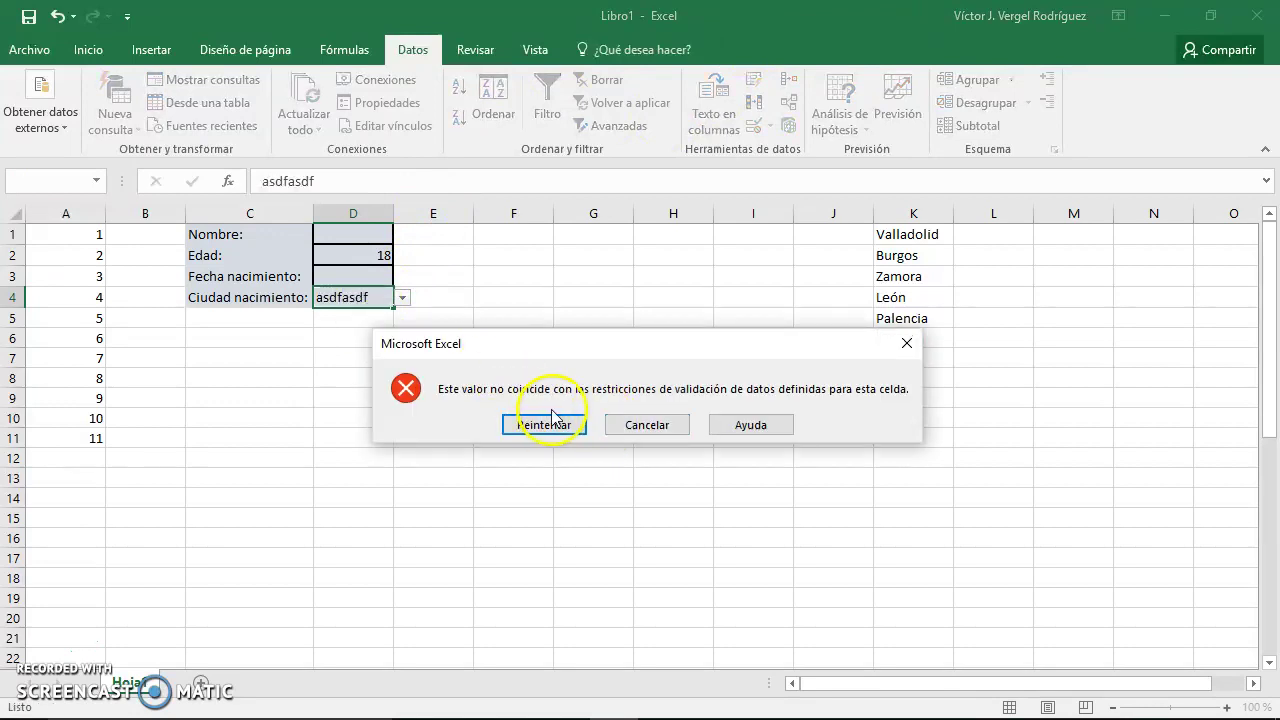
{"action": "left_click", "coordinate": [560, 425]}
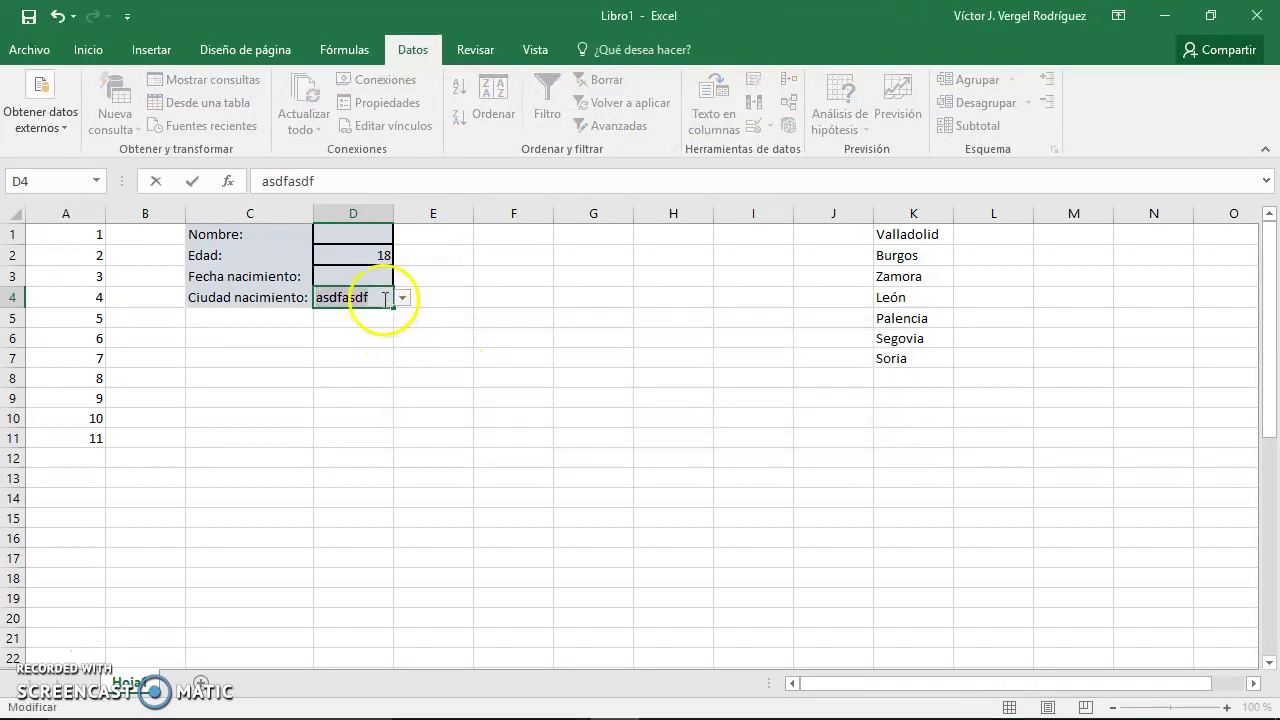
{"action": "left_click", "coordinate": [402, 298]}
{"action": "left_click", "coordinate": [550, 423]}
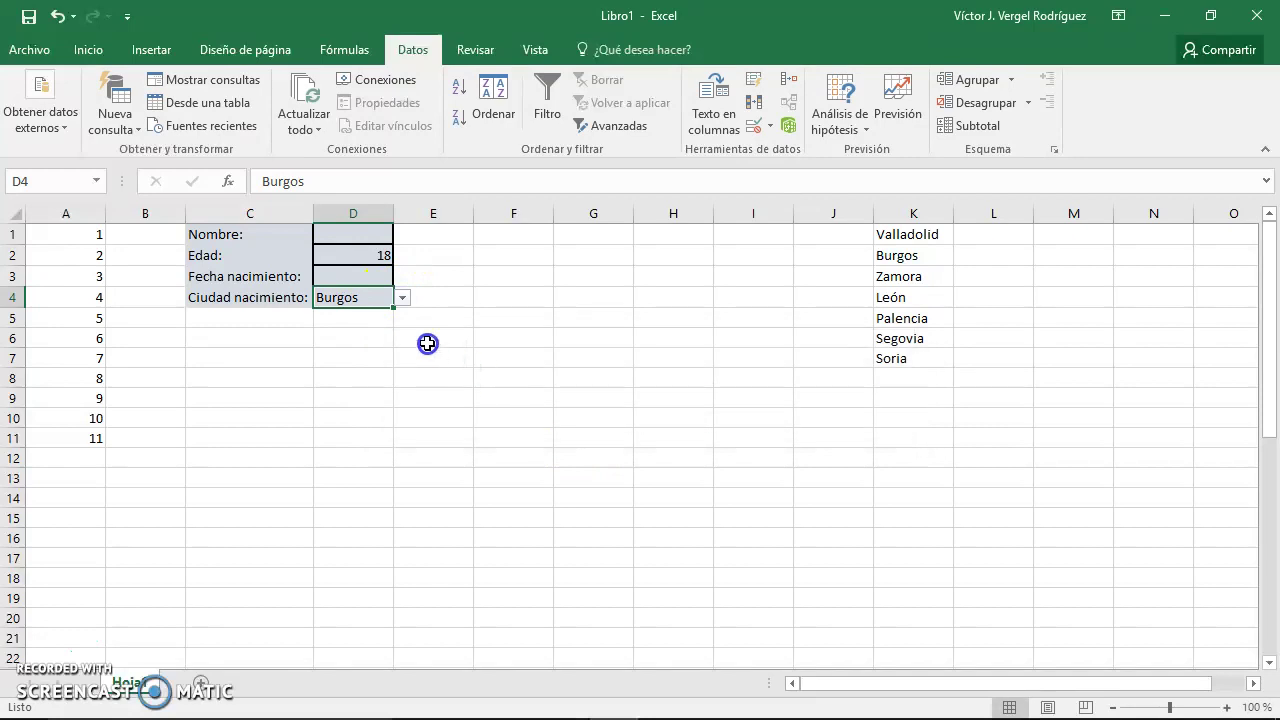
- Choose Palencia from D4's city dropdown
{"action": "left_click", "coordinate": [402, 298]}
{"action": "left_click", "coordinate": [387, 368]}
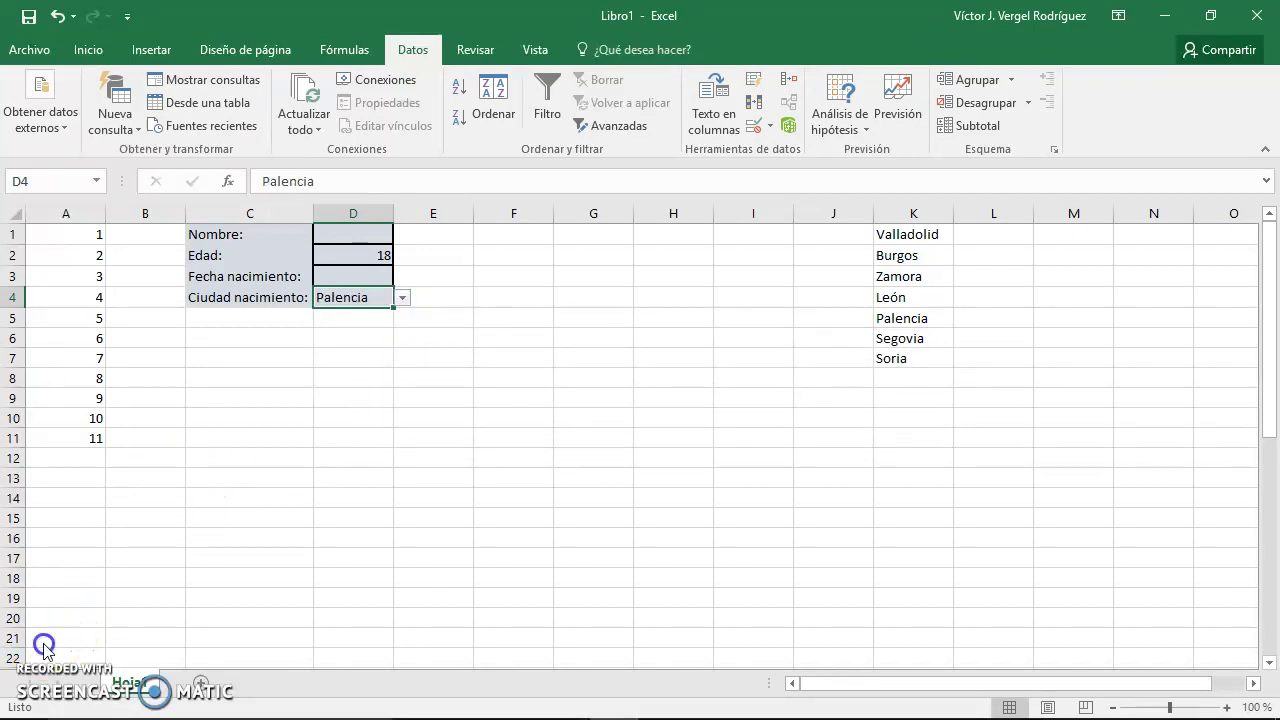
{"action": "left_click", "coordinate": [354, 277]}
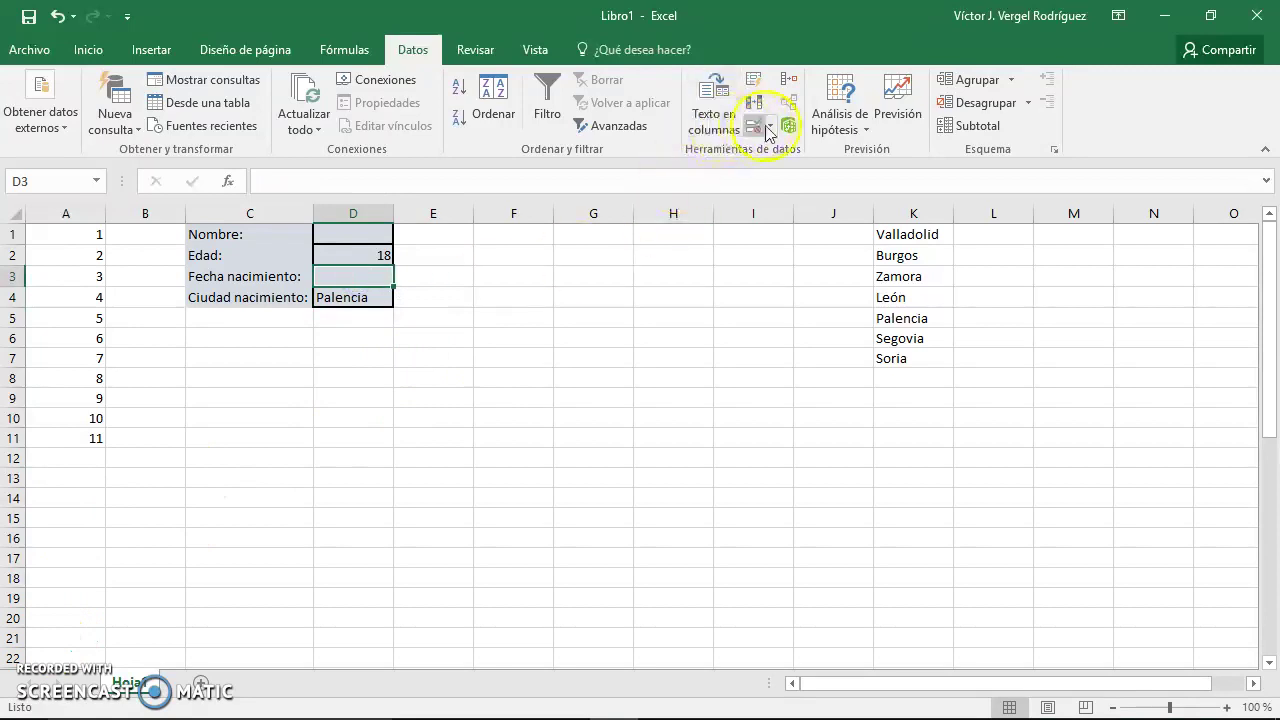
- Set D3's validation to Fecha, menor que, with end date 1/1/2000
{"action": "left_click", "coordinate": [770, 125]}
{"action": "left_click", "coordinate": [782, 157]}
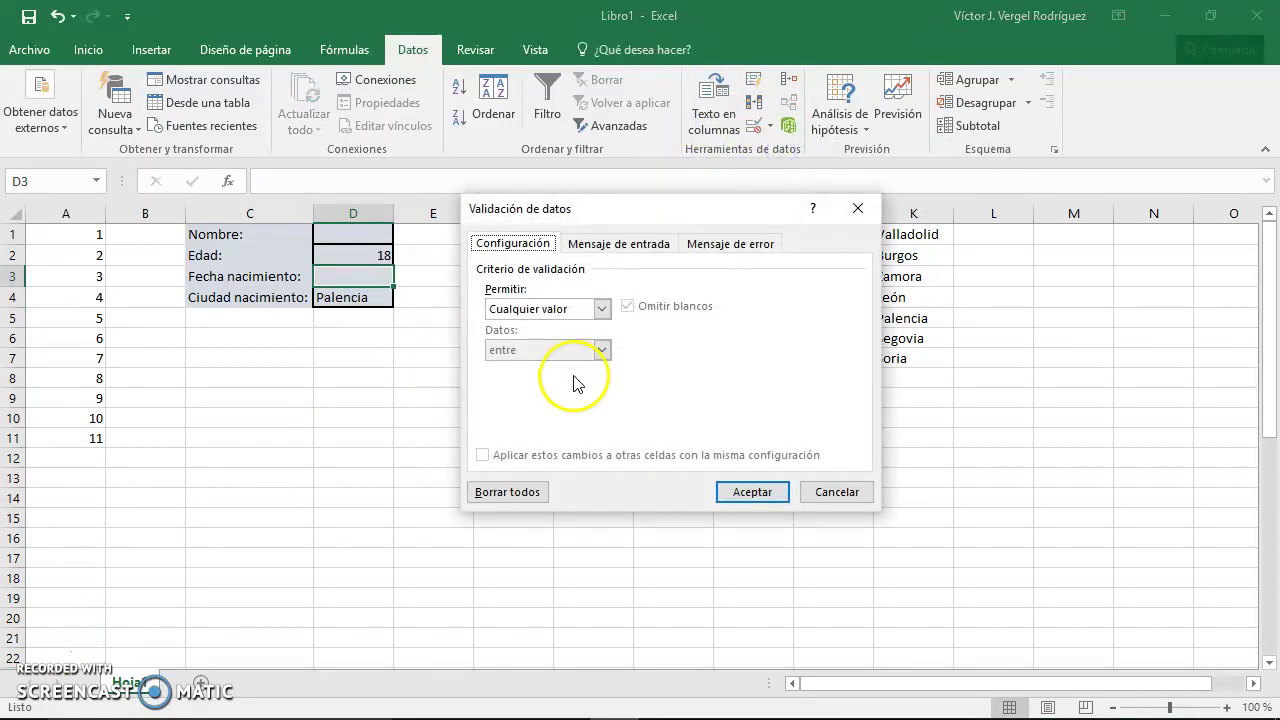
{"action": "left_click", "coordinate": [577, 310]}
{"action": "left_click", "coordinate": [573, 380]}
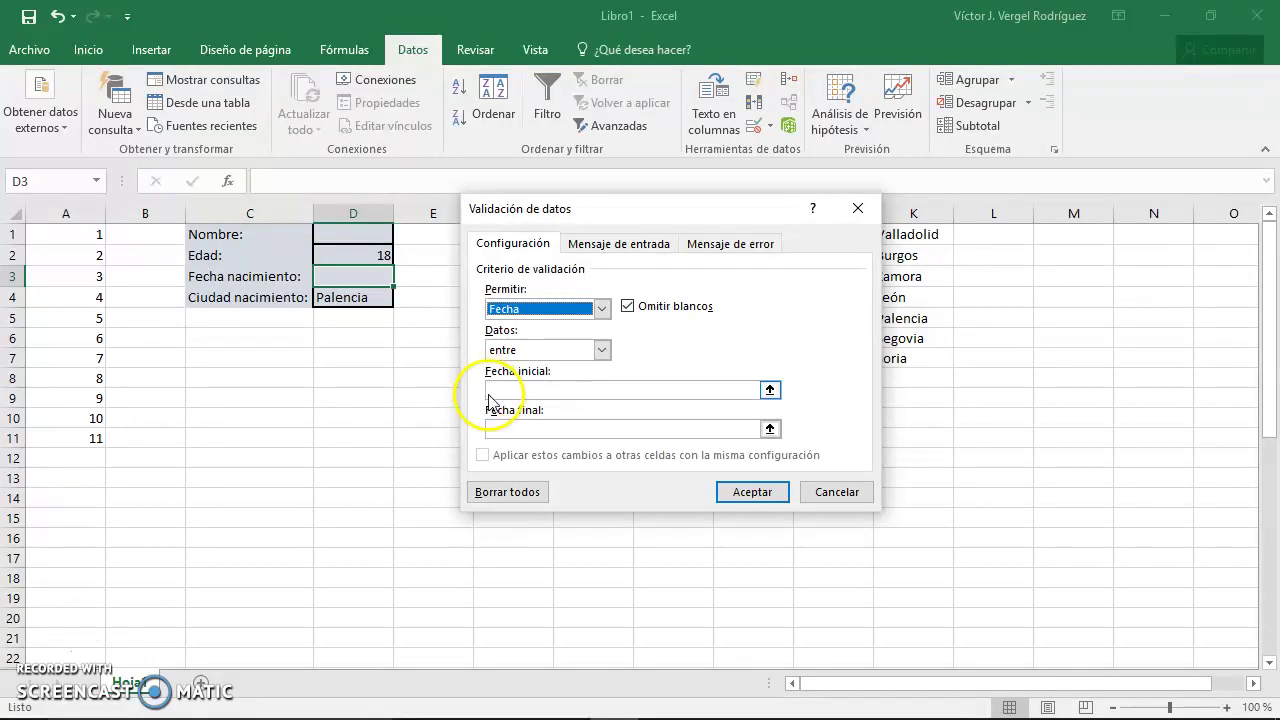
{"action": "left_click", "coordinate": [577, 389]}
{"action": "left_click", "coordinate": [770, 392]}
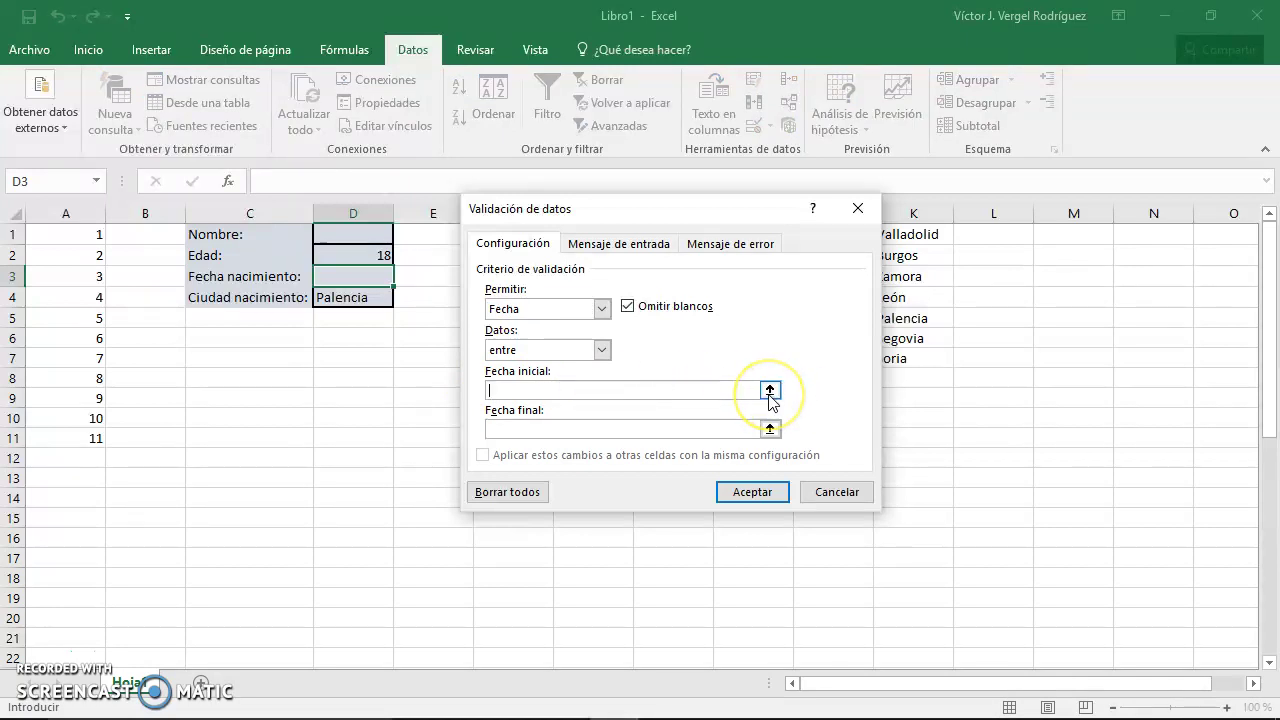
{"action": "left_click", "coordinate": [601, 350]}
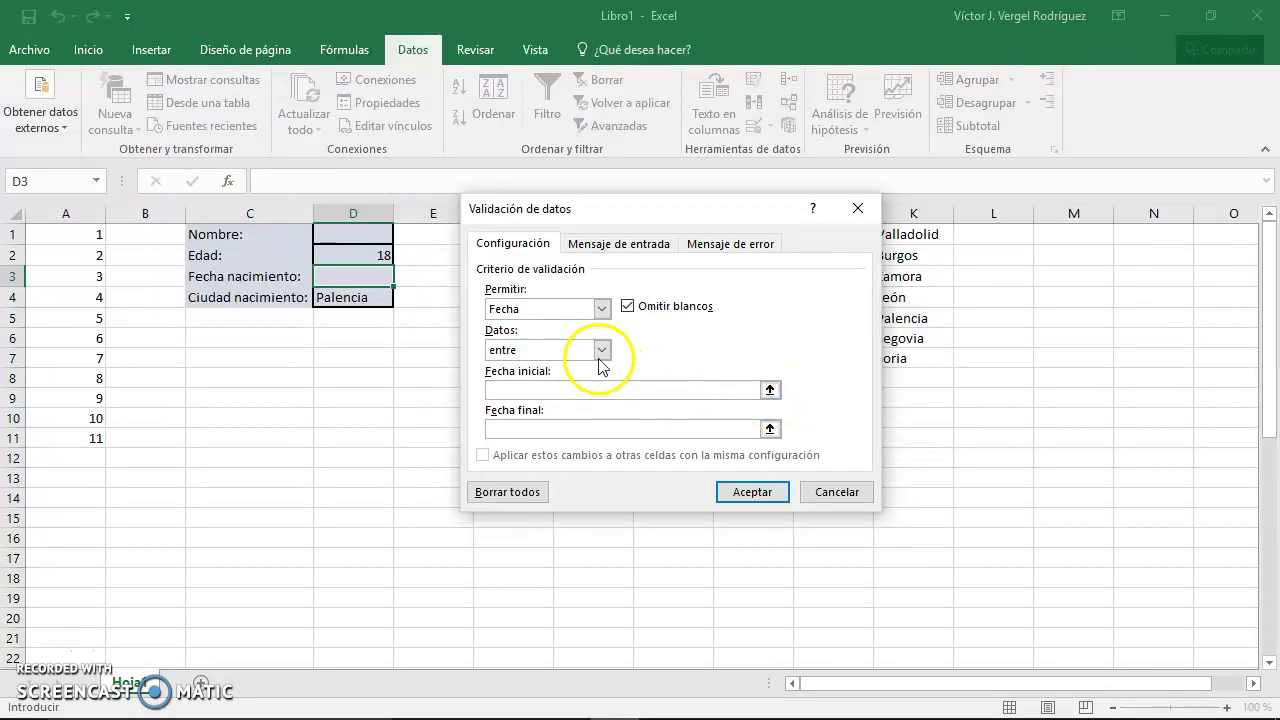
{"action": "left_click", "coordinate": [577, 430]}
{"action": "left_click", "coordinate": [770, 389]}
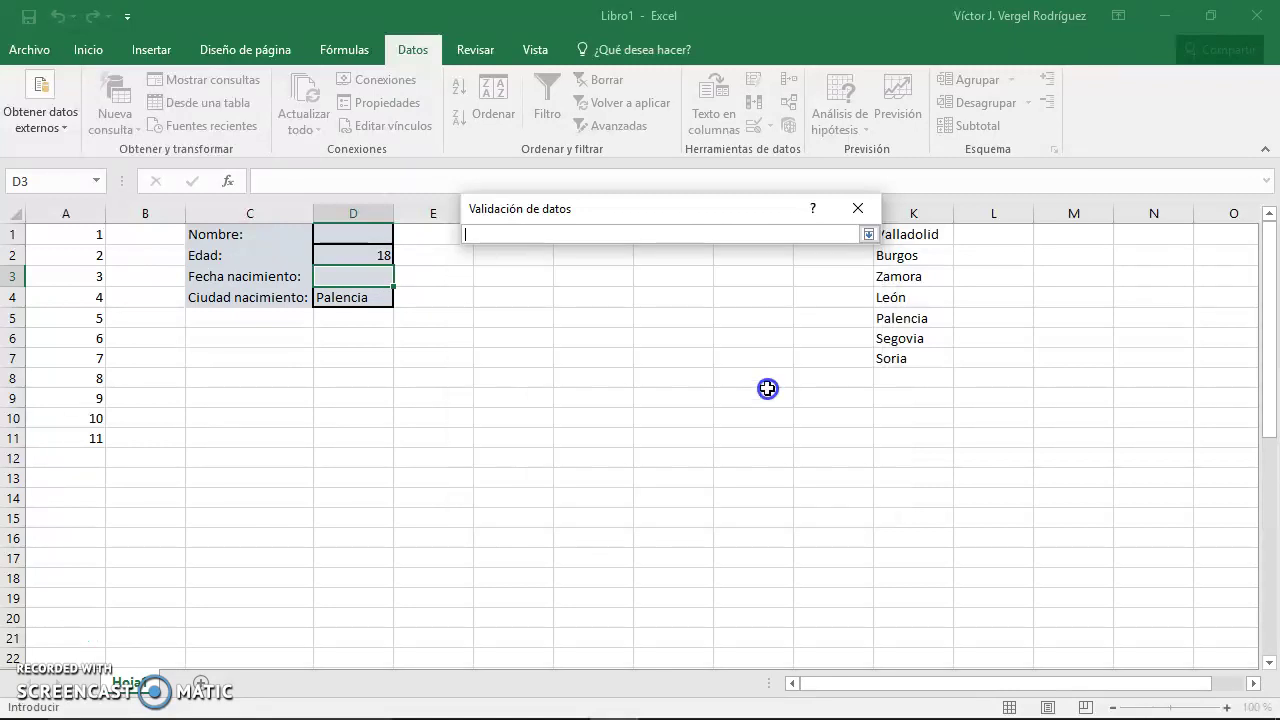
{"action": "left_click", "coordinate": [868, 234]}
{"action": "left_click", "coordinate": [562, 391]}
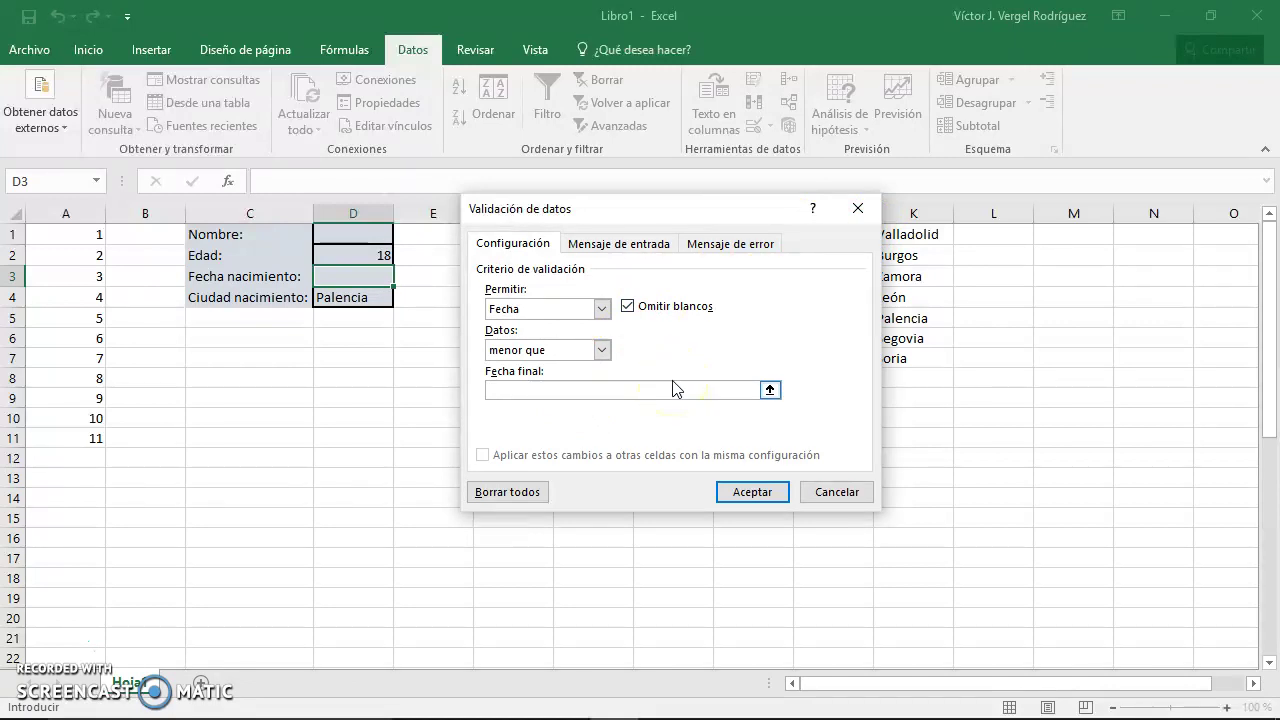
{"action": "type", "text": "1/2"}
{"action": "type", "text": "0"}
{"action": "type", "text": "00"}
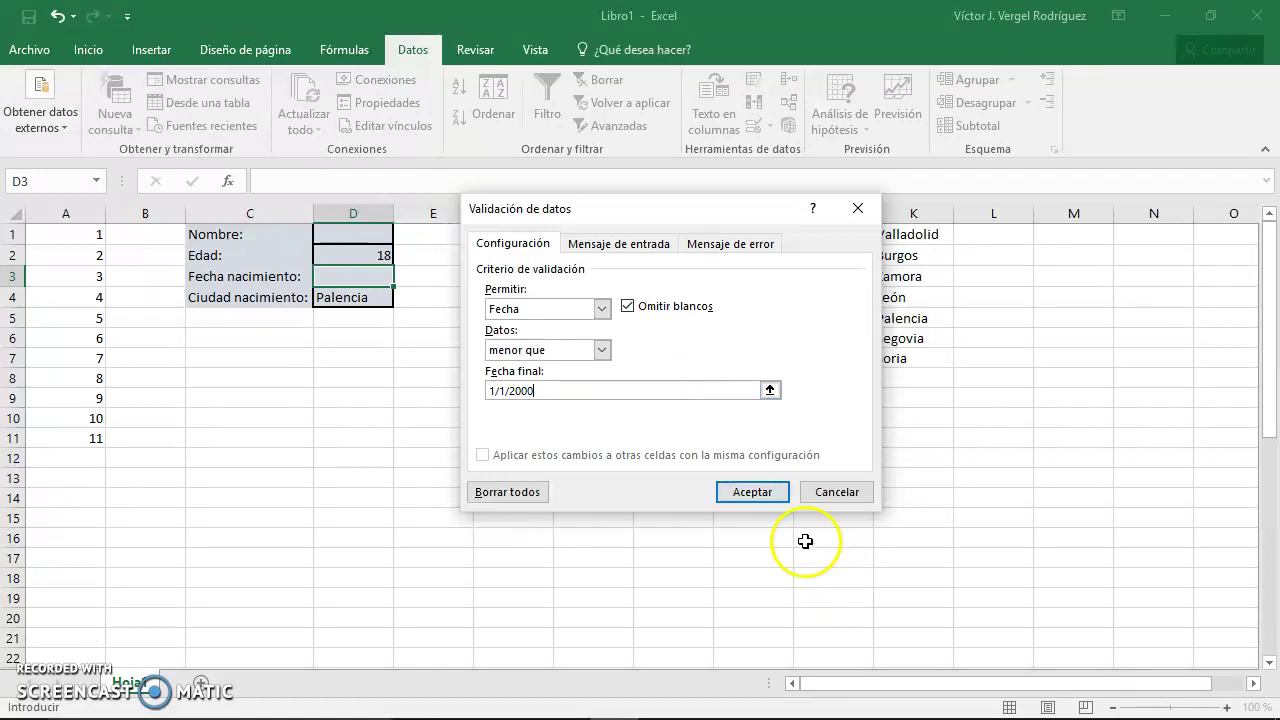
{"action": "left_click", "coordinate": [740, 491]}
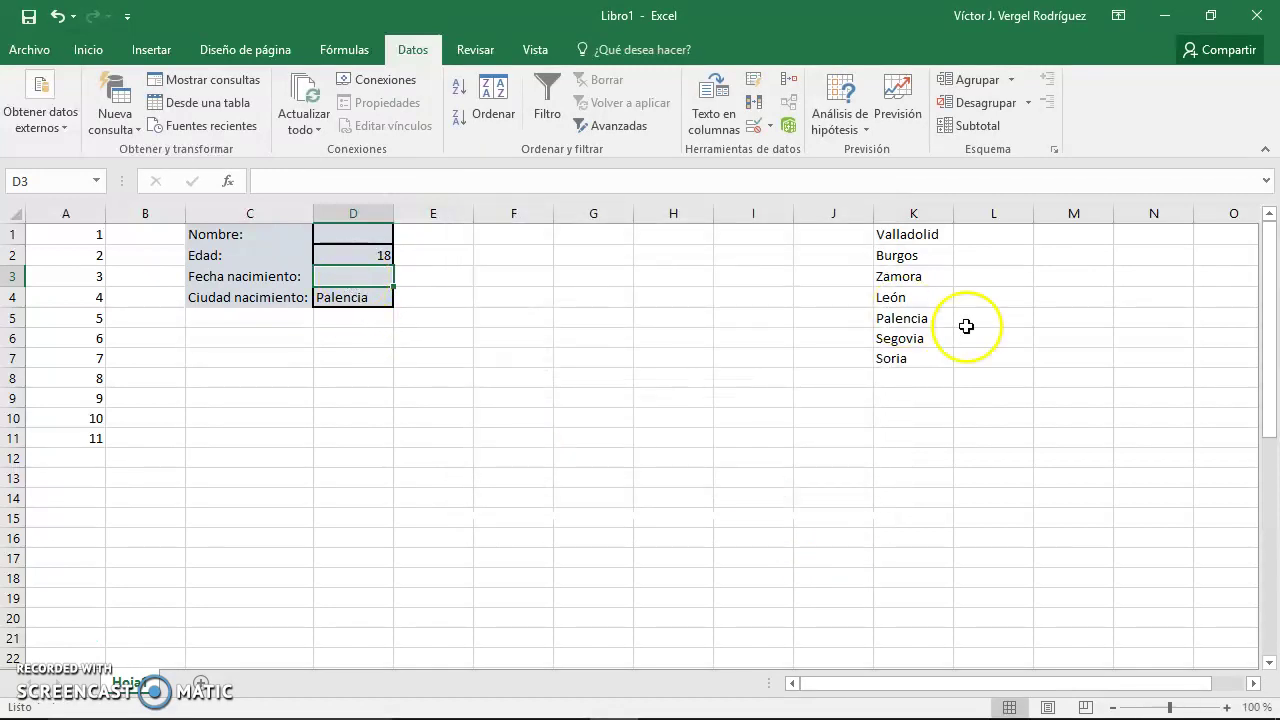
- Test D3 with 2/1/2000, which is rejected, then enter the birth date 1/1/1999
{"action": "type", "text": "2/1/2000"}
{"action": "key", "text": "Return"}
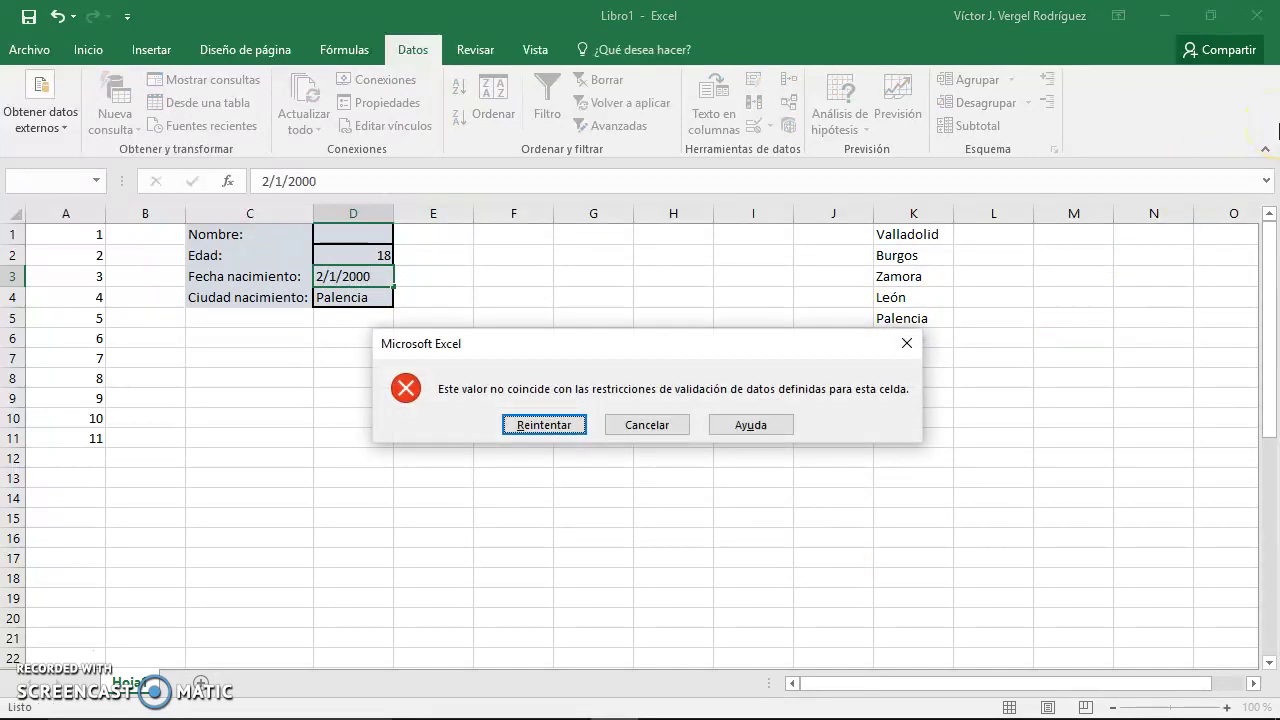
{"action": "key", "text": "Escape"}
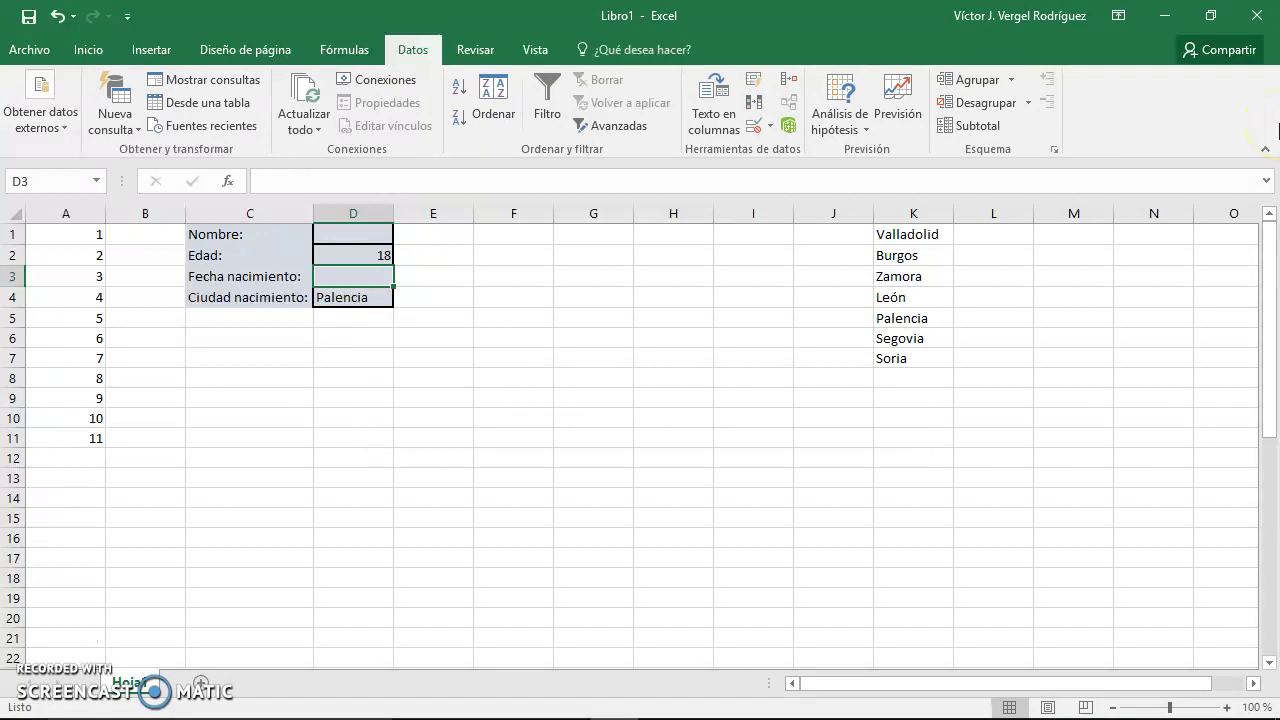
{"action": "type", "text": "1/1/"}
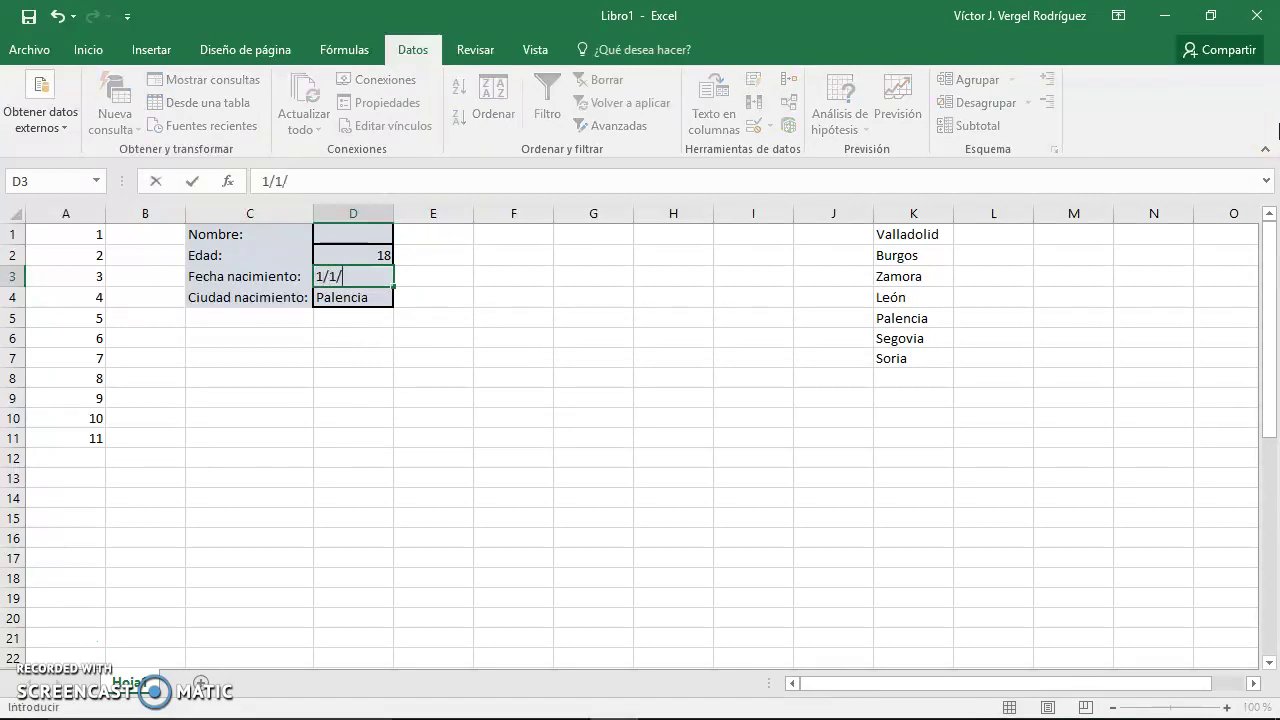
{"action": "type", "text": "2"}
{"action": "key", "text": "BackSpace"}
{"action": "type", "text": "1999"}
{"action": "key", "text": "Return"}
{"action": "key", "text": "Up"}
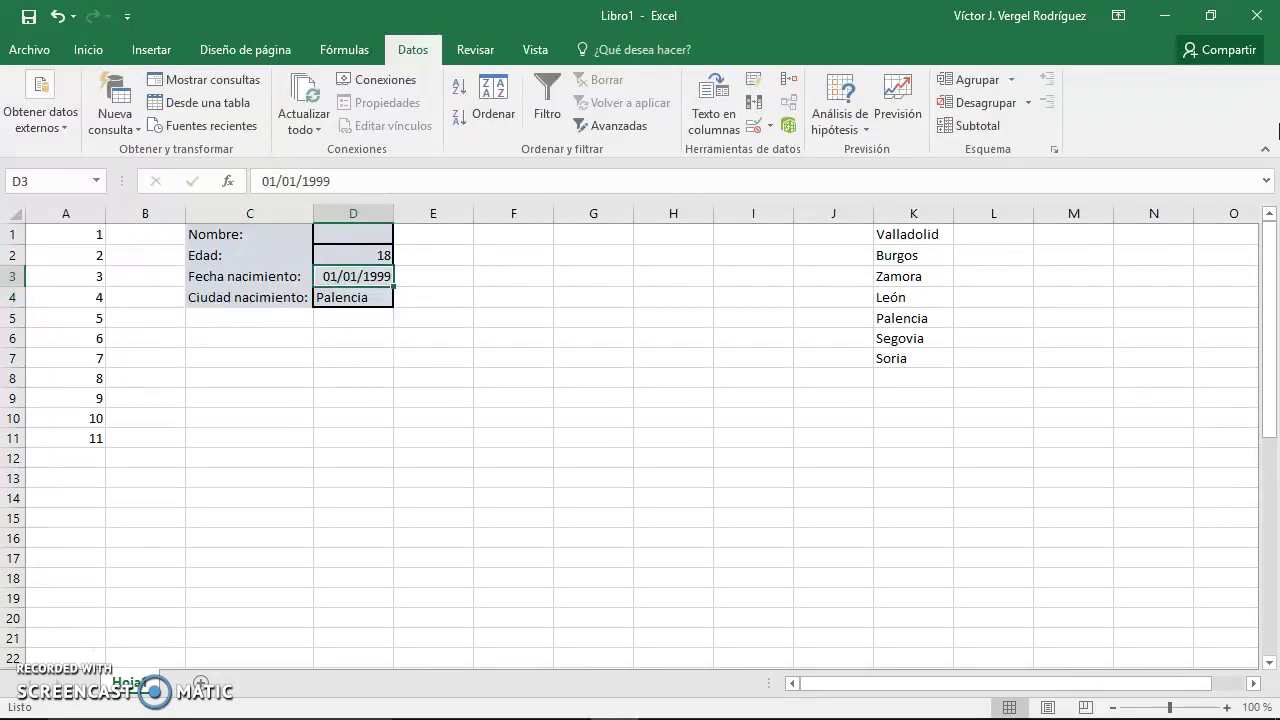
{"action": "left_click", "coordinate": [770, 126]}
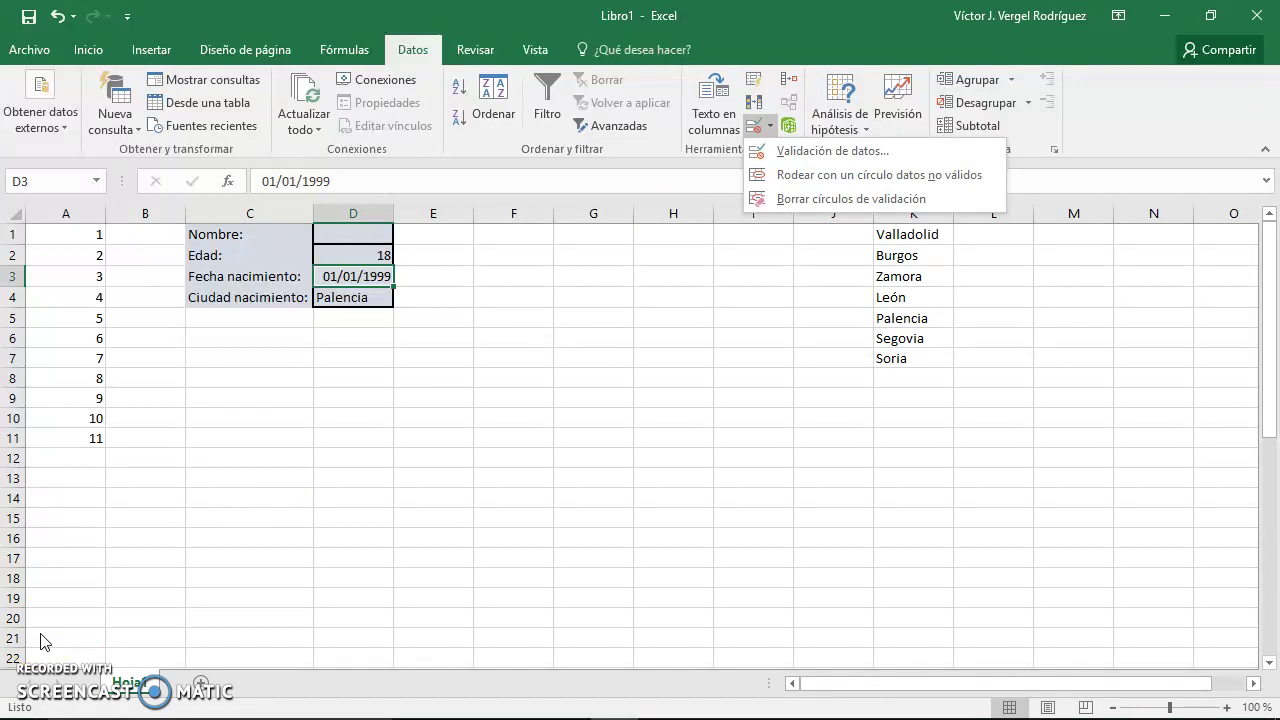
- Set D1's validation to Longitud del texto, mayor que, with minimum 3
{"action": "left_click", "coordinate": [41, 636]}
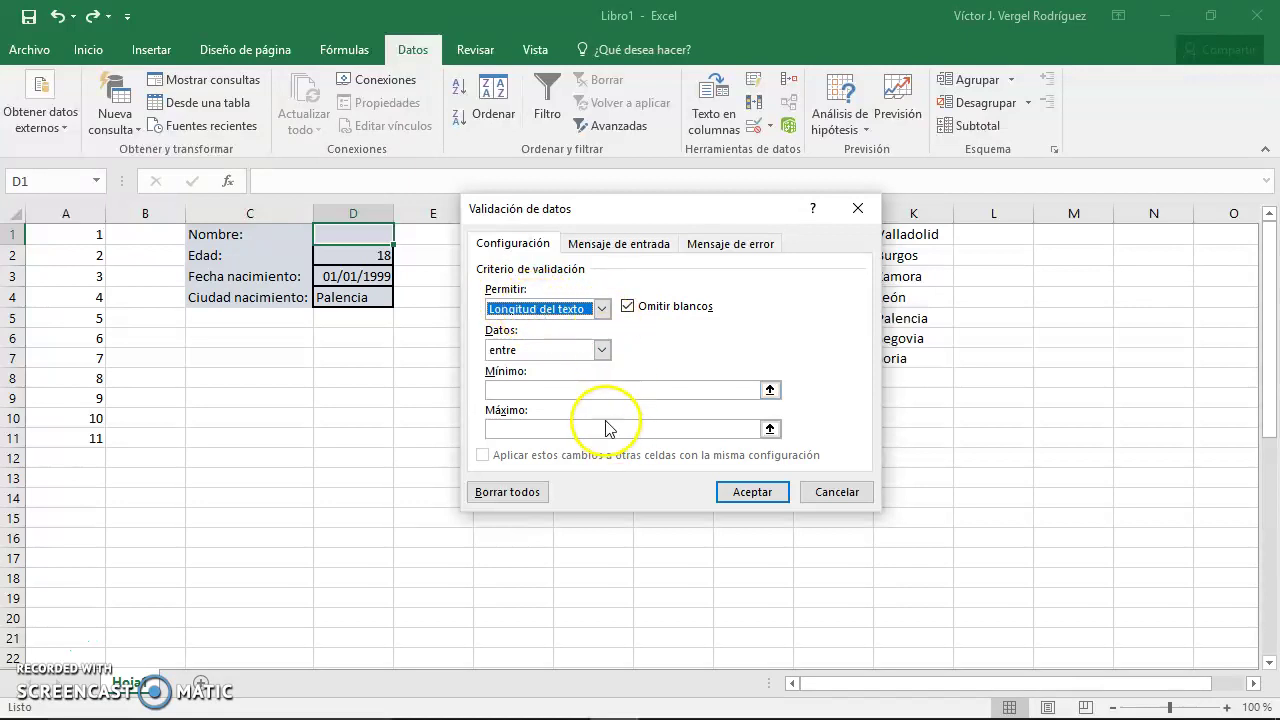
{"action": "left_click", "coordinate": [597, 350]}
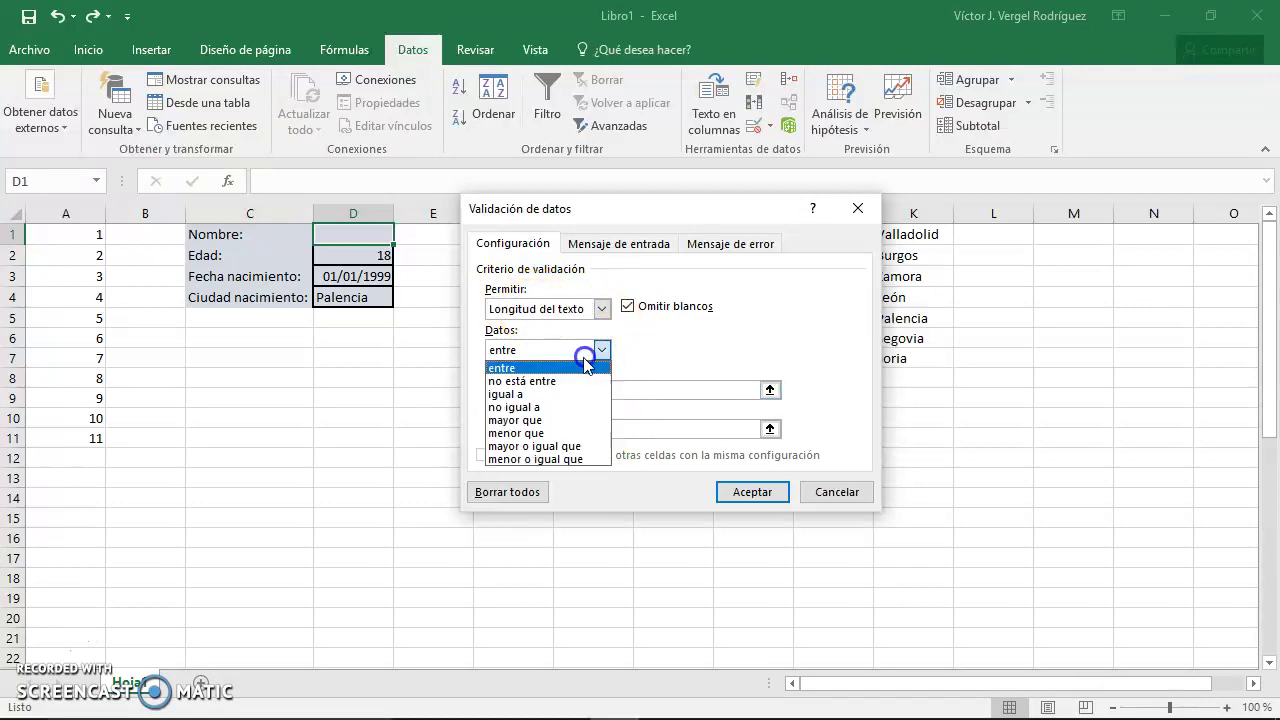
{"action": "left_click", "coordinate": [567, 421]}
{"action": "type", "text": "3"}
{"action": "left_click", "coordinate": [750, 491]}
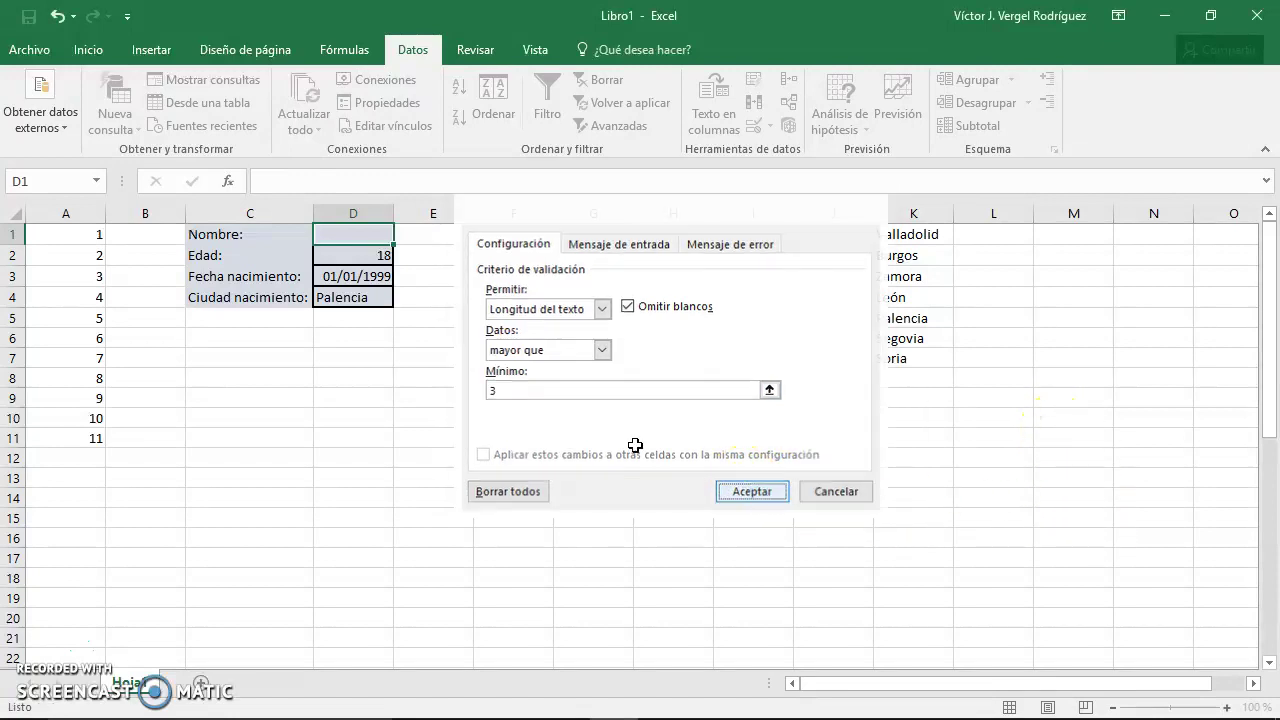
{"action": "left_click", "coordinate": [346, 237]}
- Test D1 with 'aa', which is rejected, then enter a first name longer than three characters
{"action": "type", "text": "aa"}
{"action": "key", "text": "Return"}
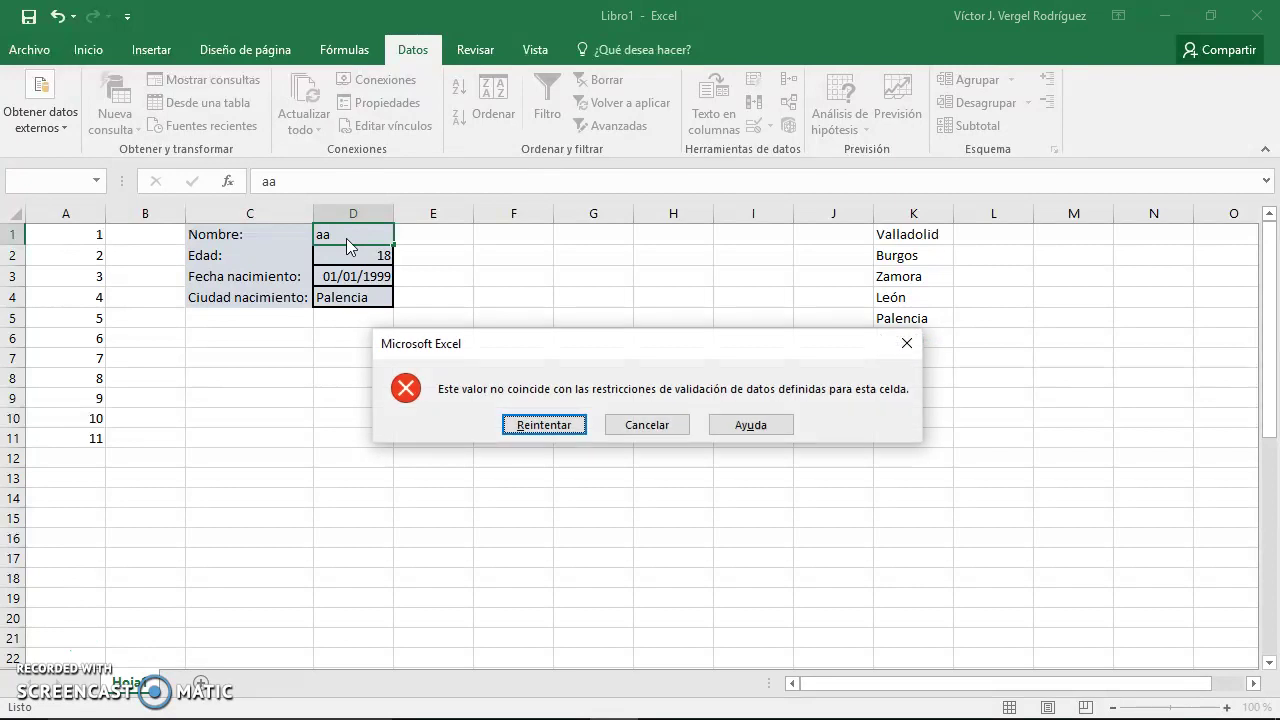
{"action": "key", "text": "Return"}
{"action": "key", "text": "BackSpace"}
{"action": "key", "text": "BackSpace"}
{"action": "type", "text": "Víctor"}
{"action": "key", "text": "Return"}
{"action": "left_click", "coordinate": [345, 237]}
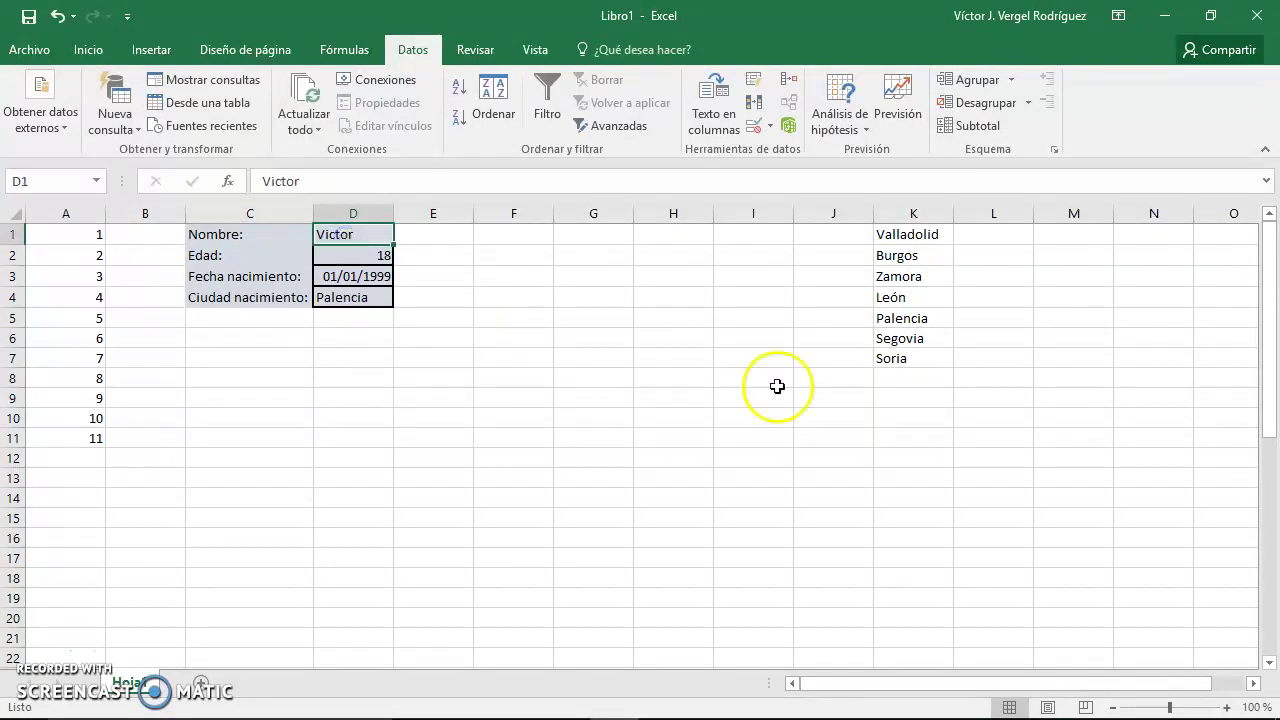